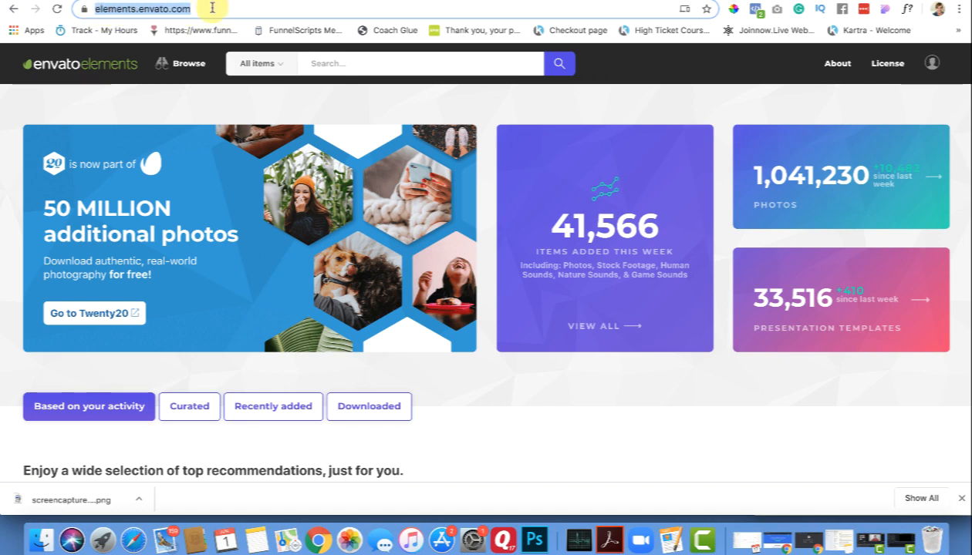
Step: Look over the Envato Elements home page recommendations and the list of item categories available for searching
{"action": "scroll", "coordinate": [205, 218], "scroll_direction": "down", "scroll_amount": 3}
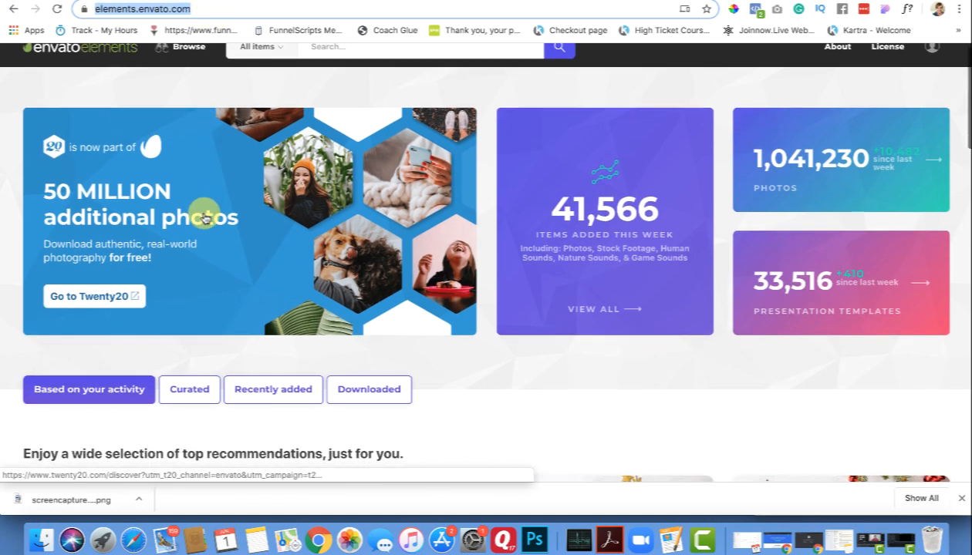
{"action": "scroll", "coordinate": [204, 217], "scroll_direction": "down", "scroll_amount": 1}
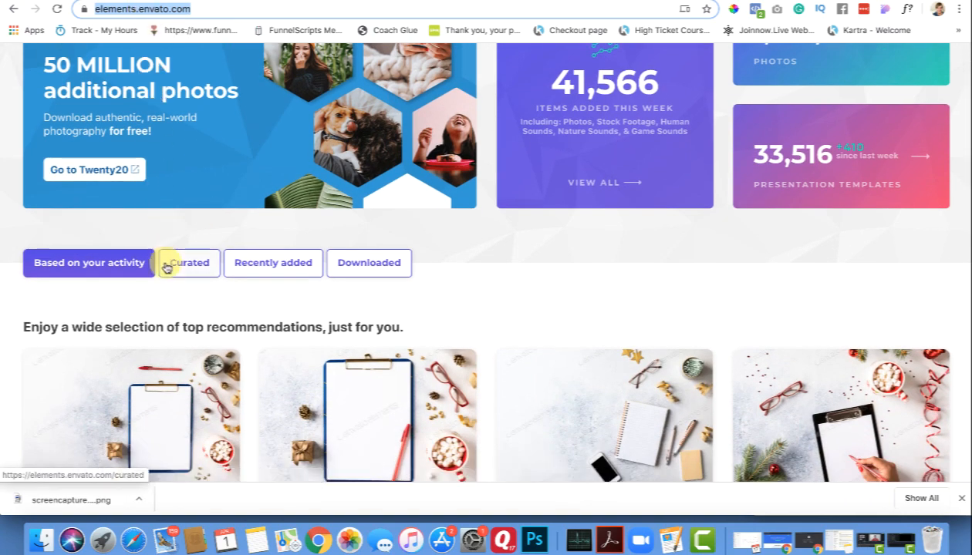
{"action": "scroll", "coordinate": [165, 264], "scroll_direction": "down", "scroll_amount": 5}
{"action": "scroll", "coordinate": [166, 267], "scroll_direction": "down", "scroll_amount": 10}
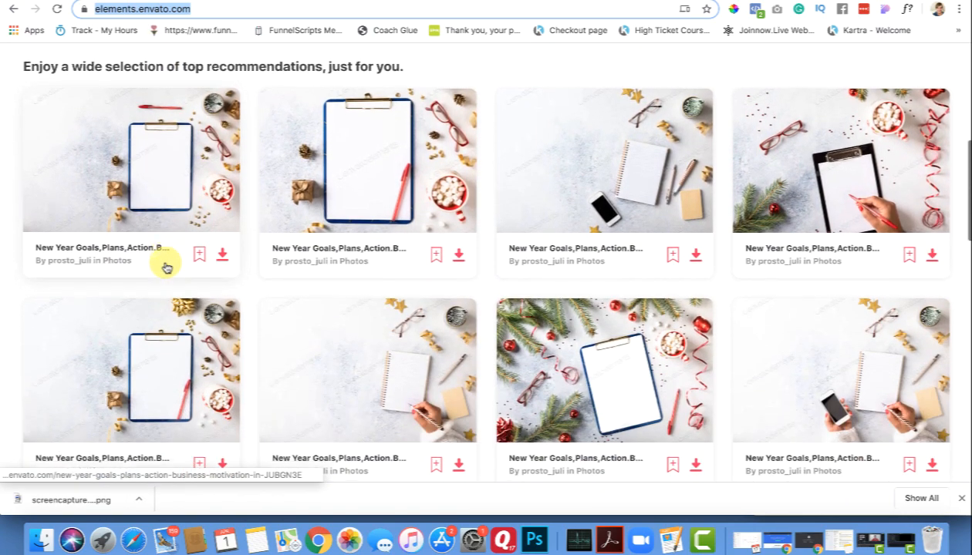
{"action": "scroll", "coordinate": [165, 267], "scroll_direction": "down", "scroll_amount": 5}
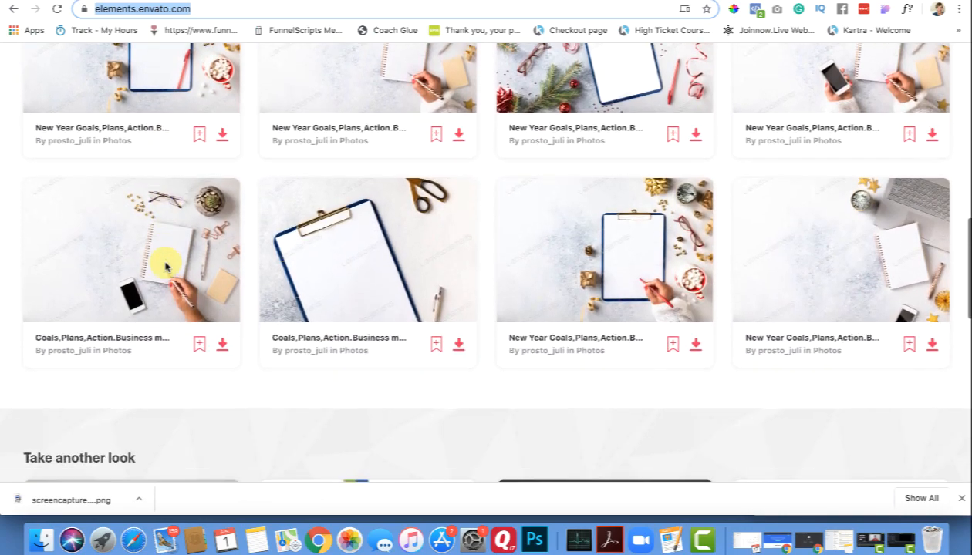
{"action": "scroll", "coordinate": [165, 266], "scroll_direction": "down", "scroll_amount": 7}
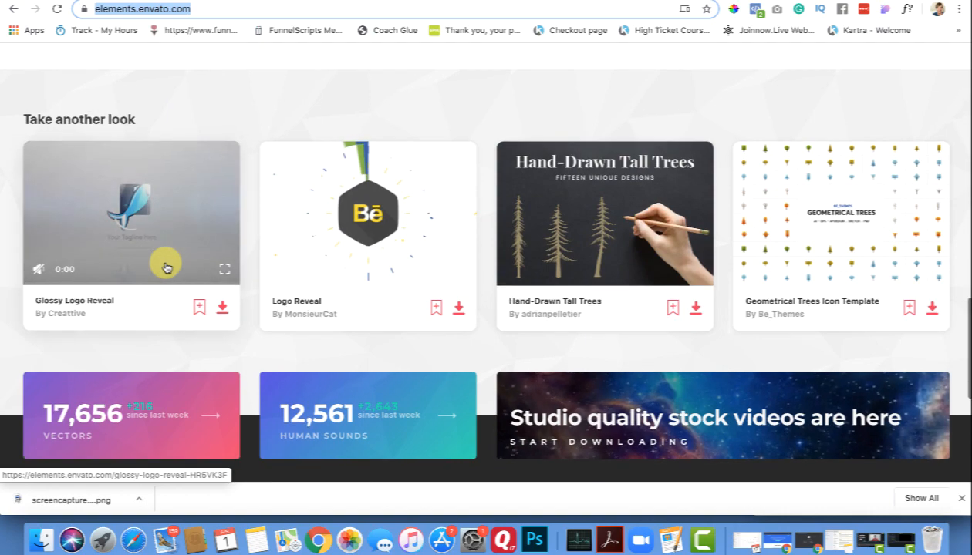
{"action": "scroll", "coordinate": [165, 267], "scroll_direction": "down", "scroll_amount": 2}
{"action": "scroll", "coordinate": [165, 266], "scroll_direction": "up", "scroll_amount": 20}
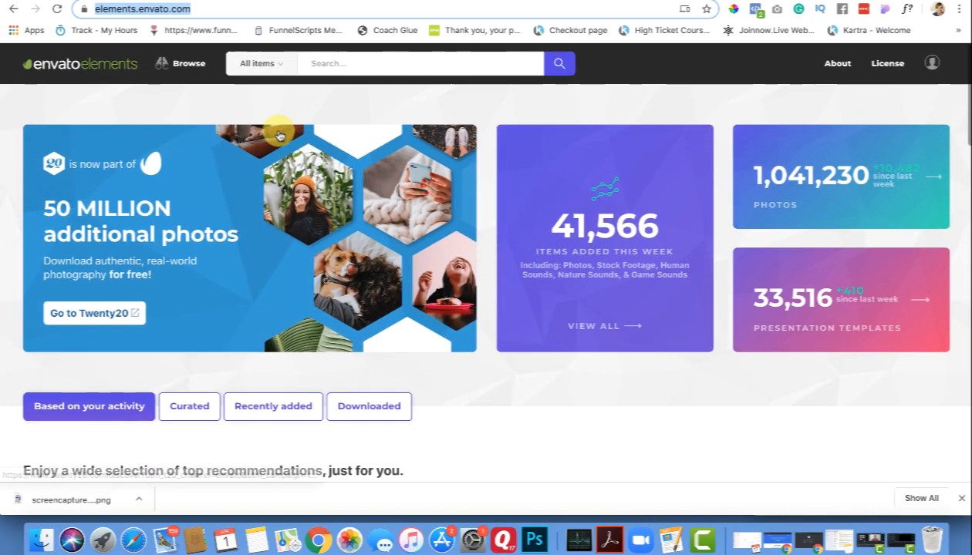
{"action": "left_click", "coordinate": [275, 64]}
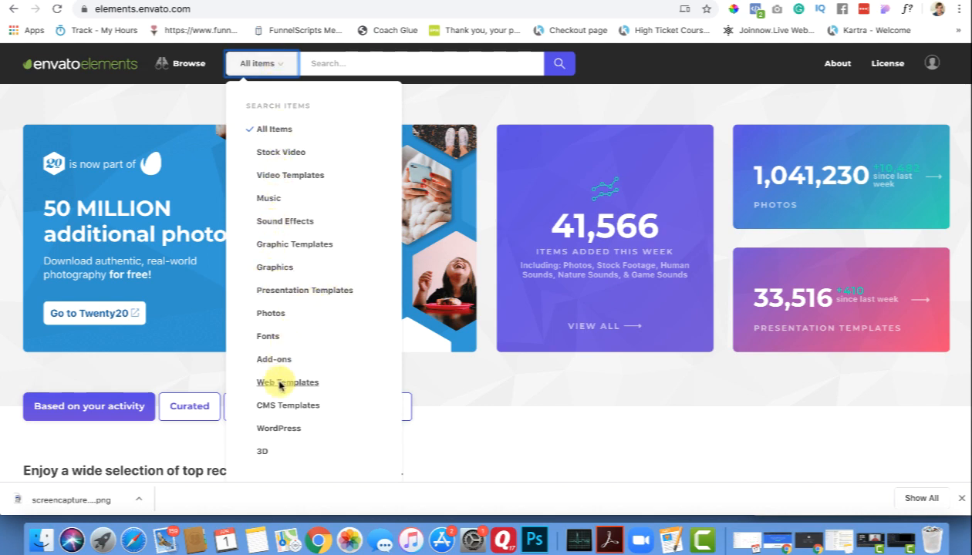
{"action": "scroll", "coordinate": [299, 432], "scroll_direction": "down", "scroll_amount": 1}
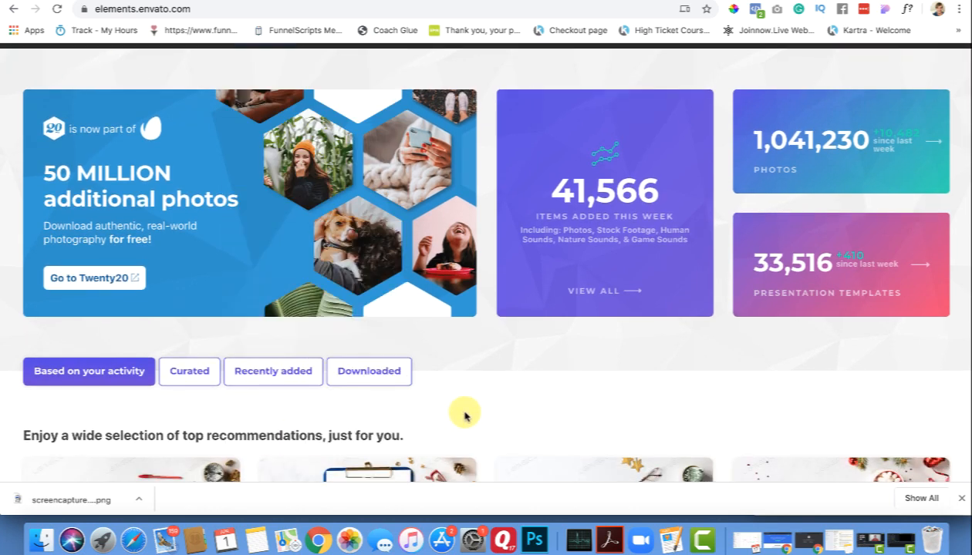
{"action": "scroll", "coordinate": [465, 416], "scroll_direction": "up", "scroll_amount": 1}
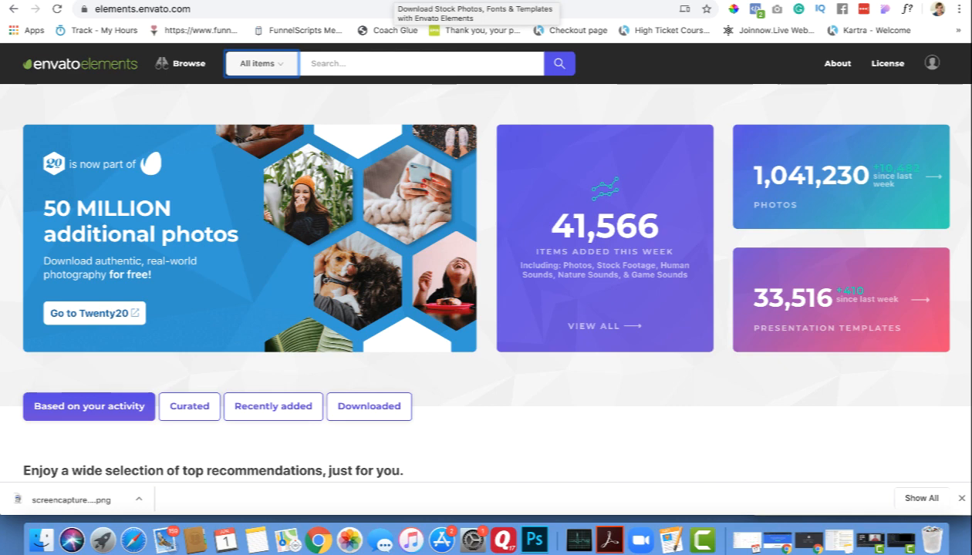
Step: Switch to the WordPress admin, go to the page for adding plugins and search for "envato"
{"action": "left_click", "coordinate": [227, 8]}
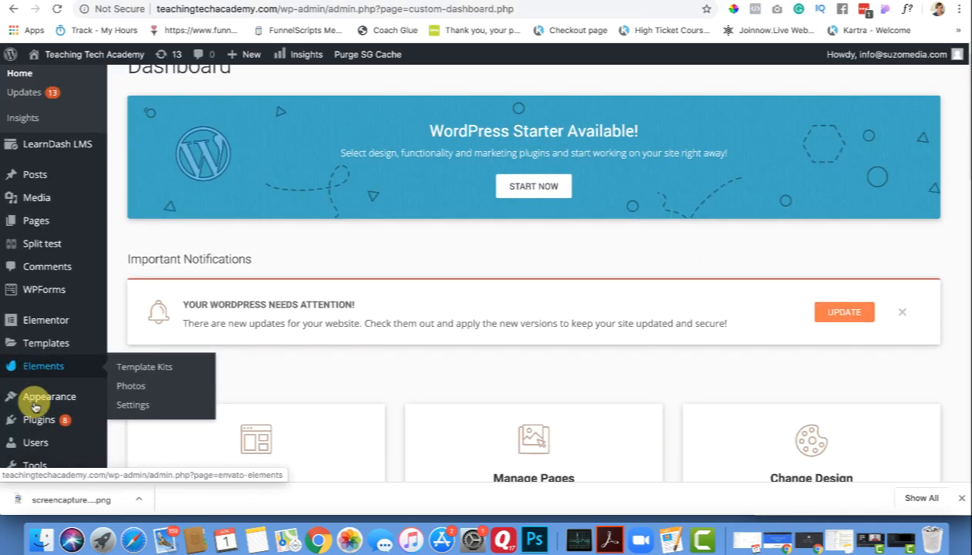
{"action": "scroll", "coordinate": [30, 403], "scroll_direction": "down", "scroll_amount": 1}
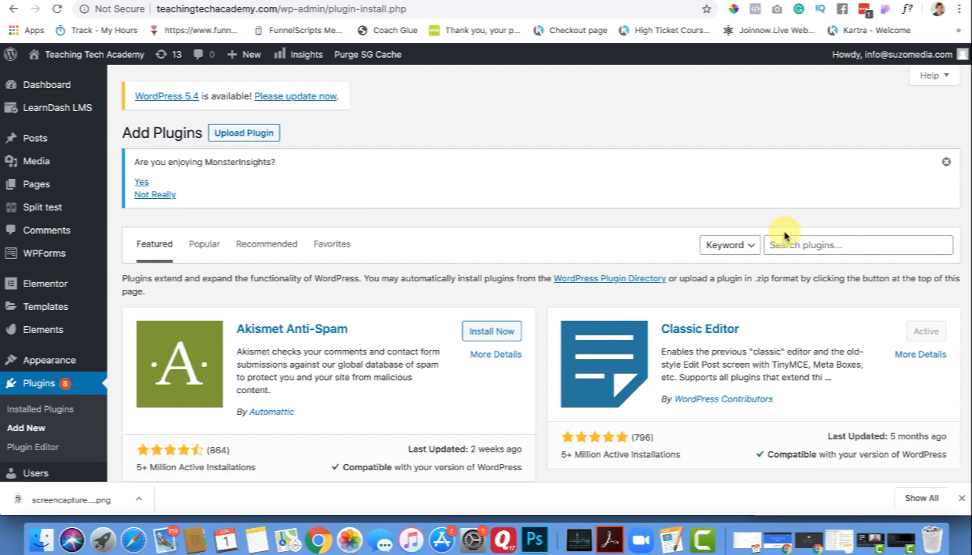
{"action": "left_click", "coordinate": [790, 245]}
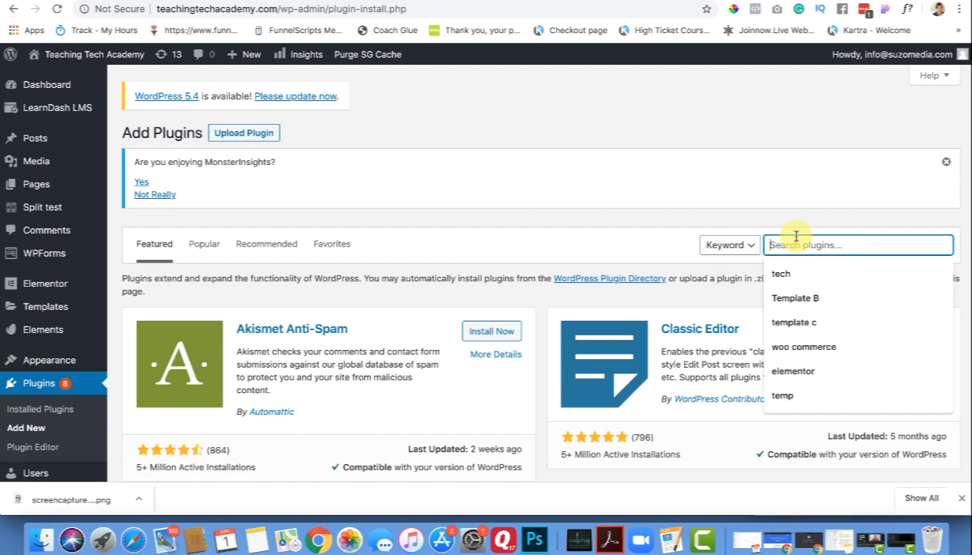
{"action": "type", "text": "envato"}
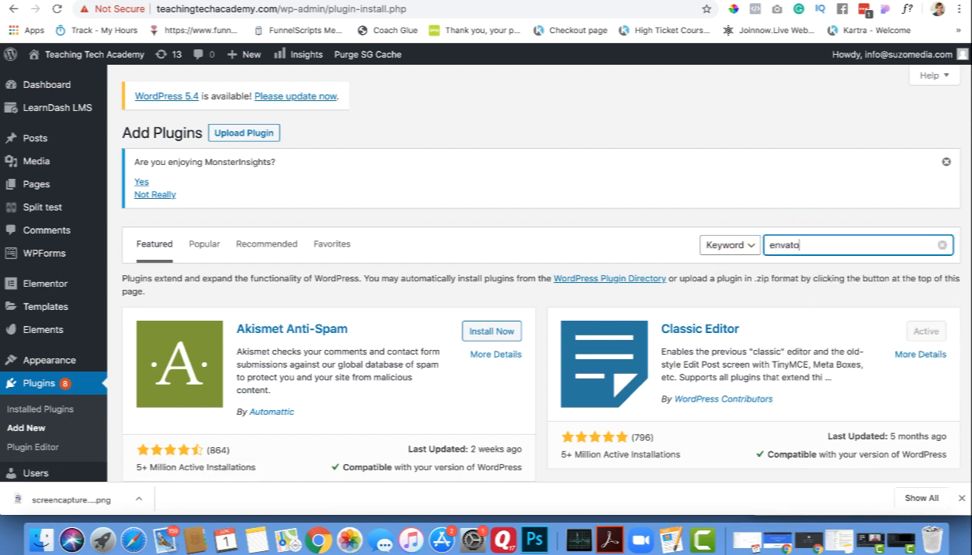
{"action": "key", "text": "Return"}
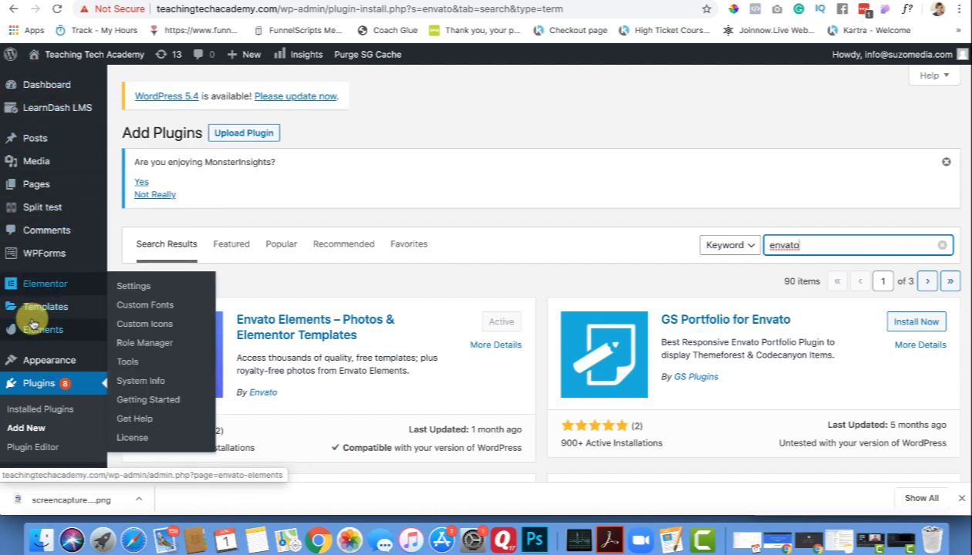
Step: Open the Envato Elements template kits in WordPress and look through the premium kits for Elementor down to the free ones
{"action": "mouse_move", "coordinate": [13, 333]}
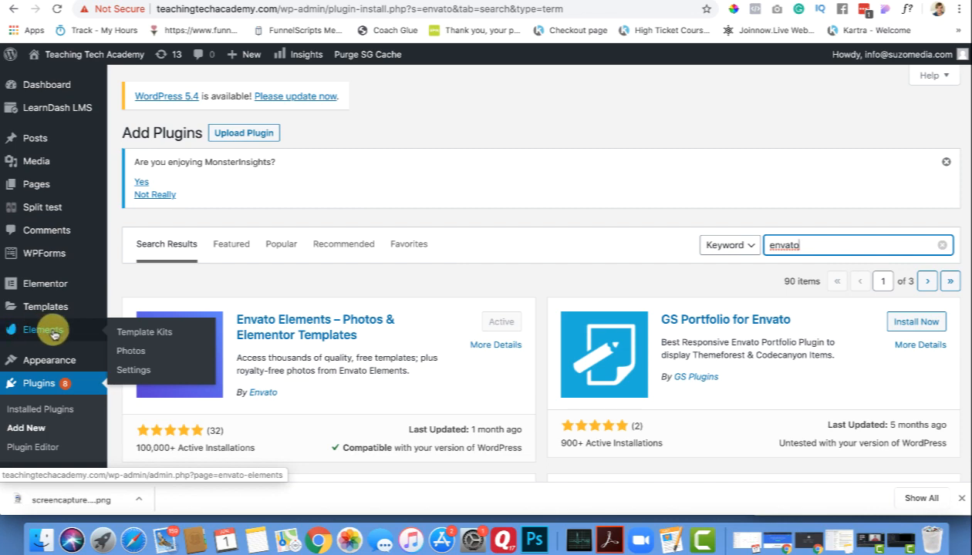
{"action": "left_click", "coordinate": [149, 335]}
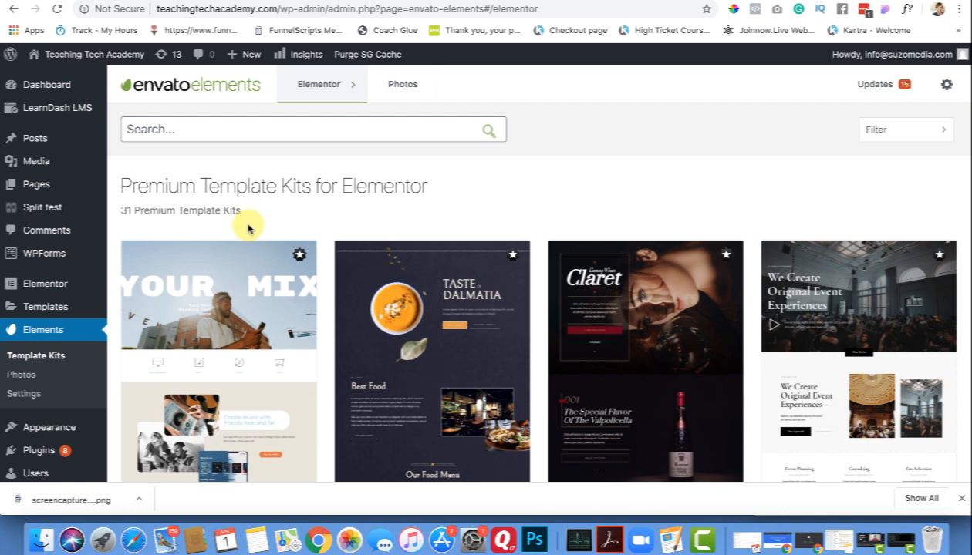
{"action": "scroll", "coordinate": [249, 225], "scroll_direction": "down", "scroll_amount": 1}
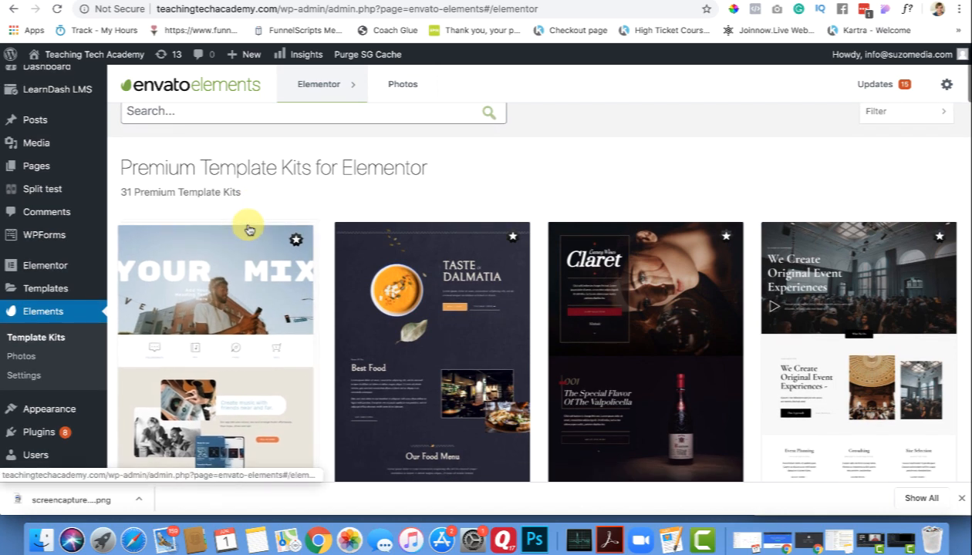
{"action": "scroll", "coordinate": [282, 202], "scroll_direction": "down", "scroll_amount": 8}
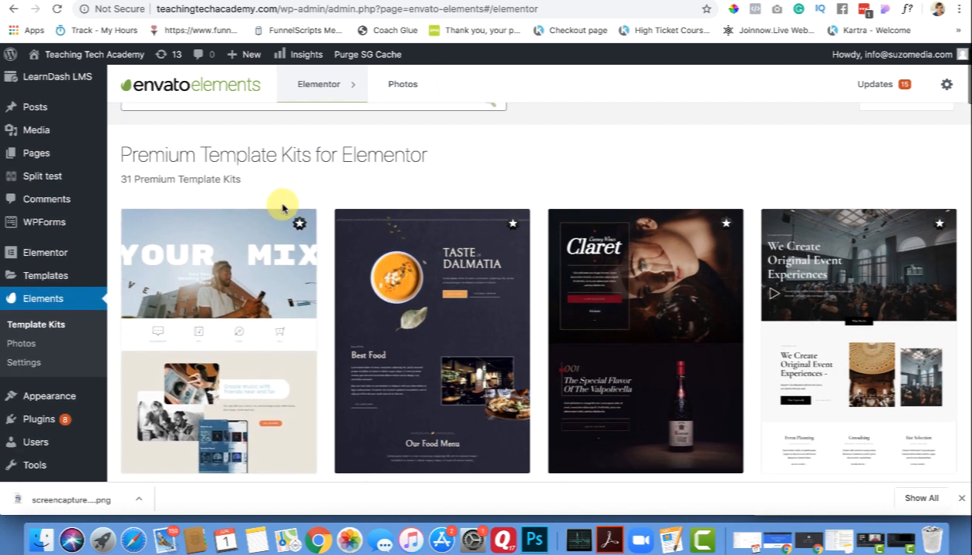
{"action": "scroll", "coordinate": [282, 202], "scroll_direction": "down", "scroll_amount": 9}
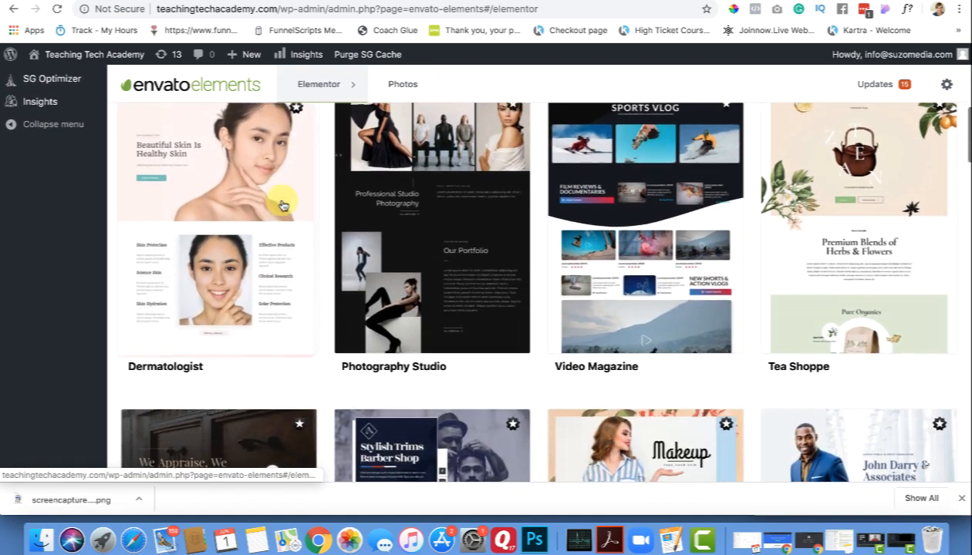
{"action": "scroll", "coordinate": [283, 199], "scroll_direction": "down", "scroll_amount": 11}
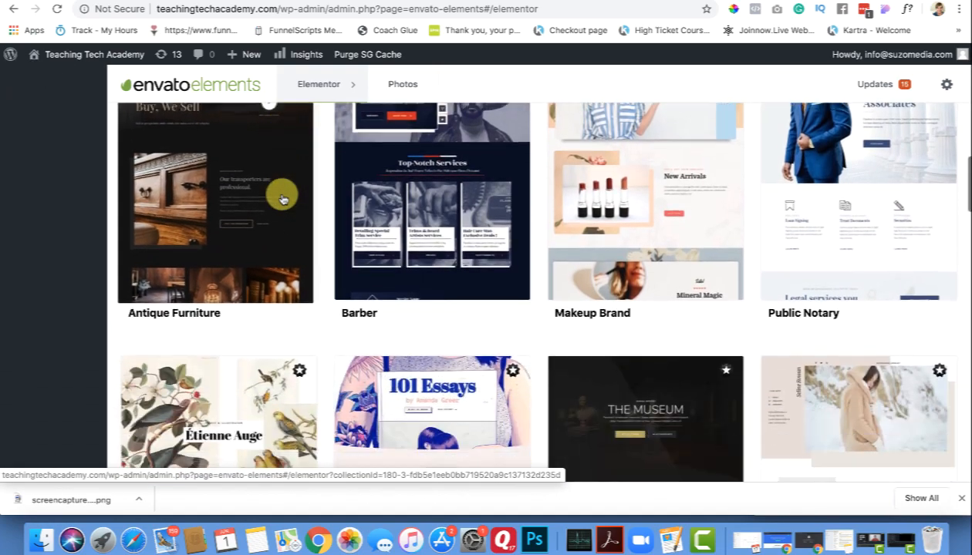
{"action": "scroll", "coordinate": [282, 199], "scroll_direction": "down", "scroll_amount": 7}
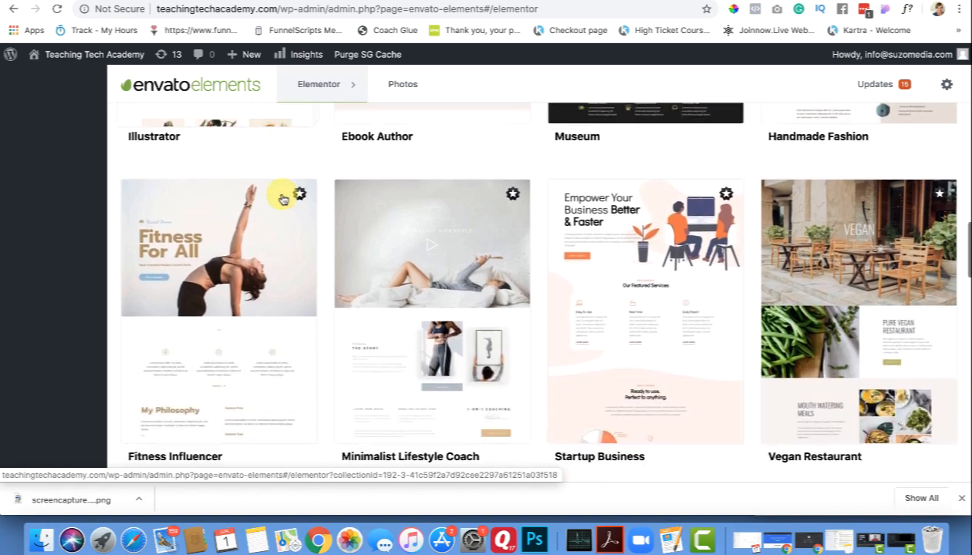
{"action": "scroll", "coordinate": [283, 200], "scroll_direction": "down", "scroll_amount": 13}
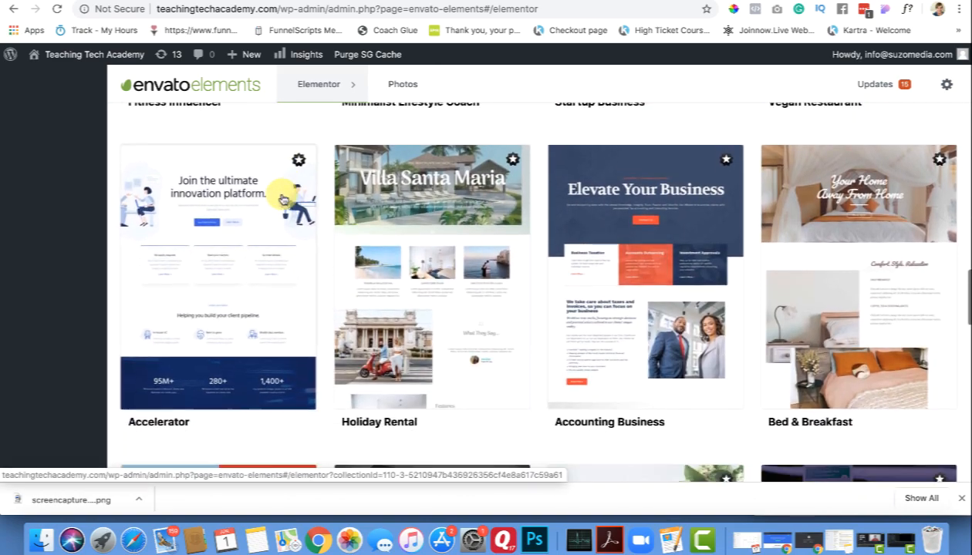
{"action": "scroll", "coordinate": [282, 200], "scroll_direction": "down", "scroll_amount": 9}
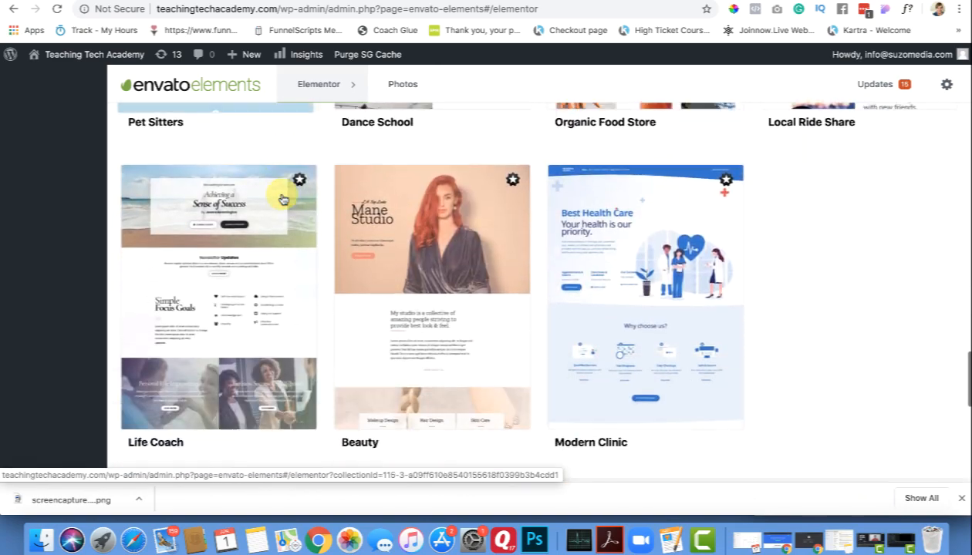
{"action": "scroll", "coordinate": [265, 256], "scroll_direction": "down", "scroll_amount": 1}
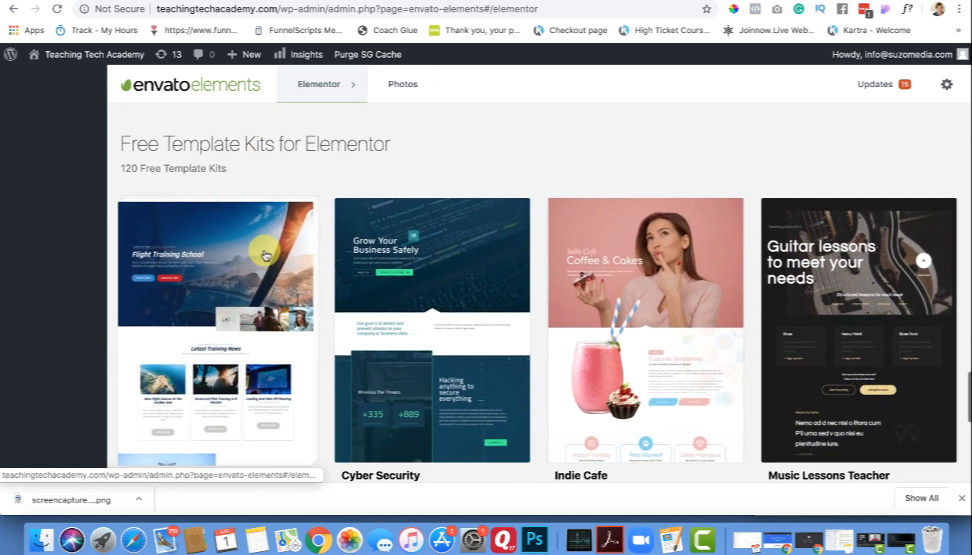
Step: Examine the free template kits for Elementor, from Flight Training through to the Indie Book Co kit
{"action": "scroll", "coordinate": [346, 180], "scroll_direction": "down", "scroll_amount": 2}
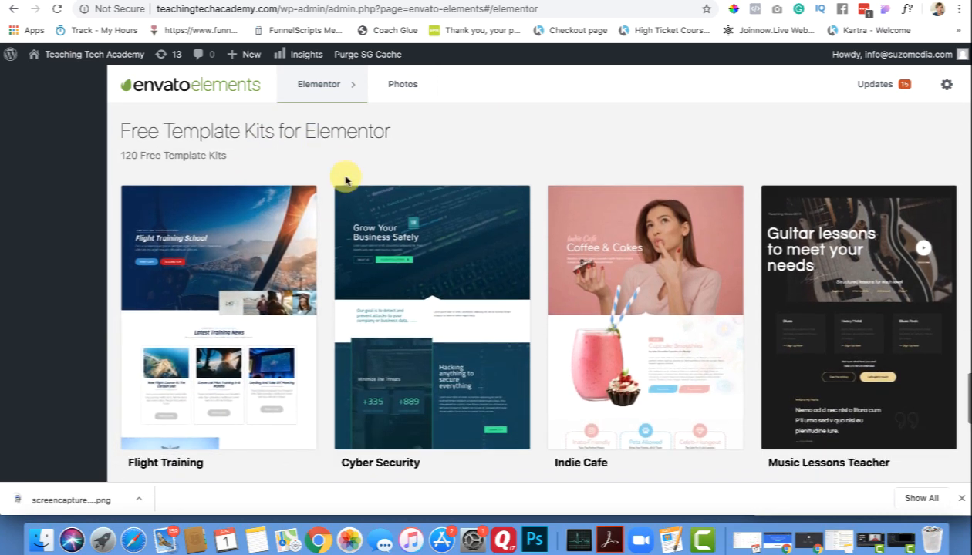
{"action": "scroll", "coordinate": [299, 320], "scroll_direction": "down", "scroll_amount": 3}
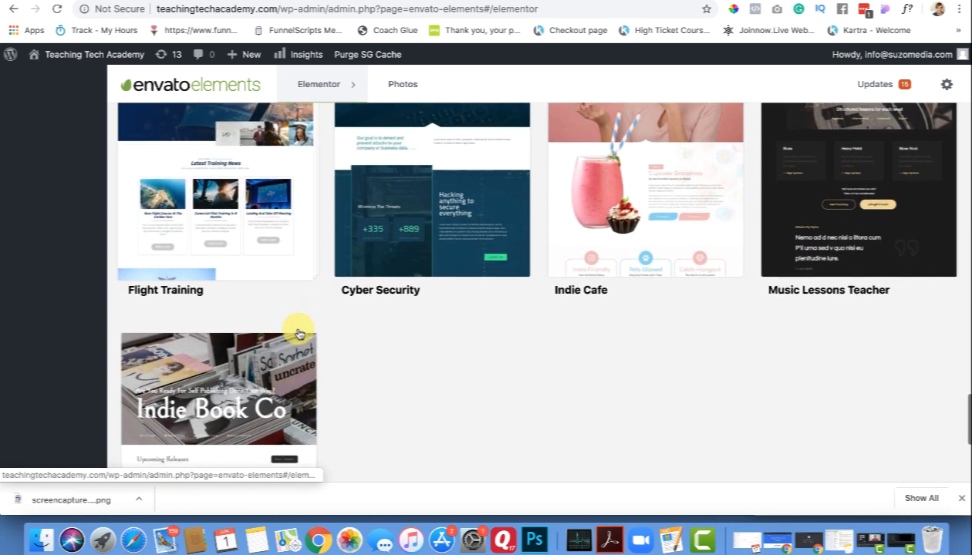
{"action": "scroll", "coordinate": [299, 333], "scroll_direction": "up", "scroll_amount": 2}
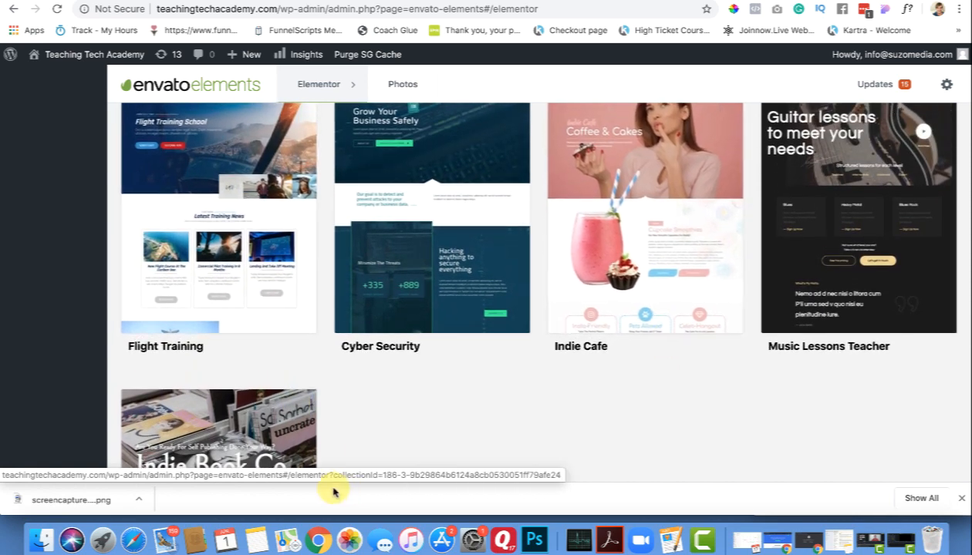
{"action": "scroll", "coordinate": [336, 420], "scroll_direction": "down", "scroll_amount": 4}
{"action": "scroll", "coordinate": [336, 419], "scroll_direction": "up", "scroll_amount": 7}
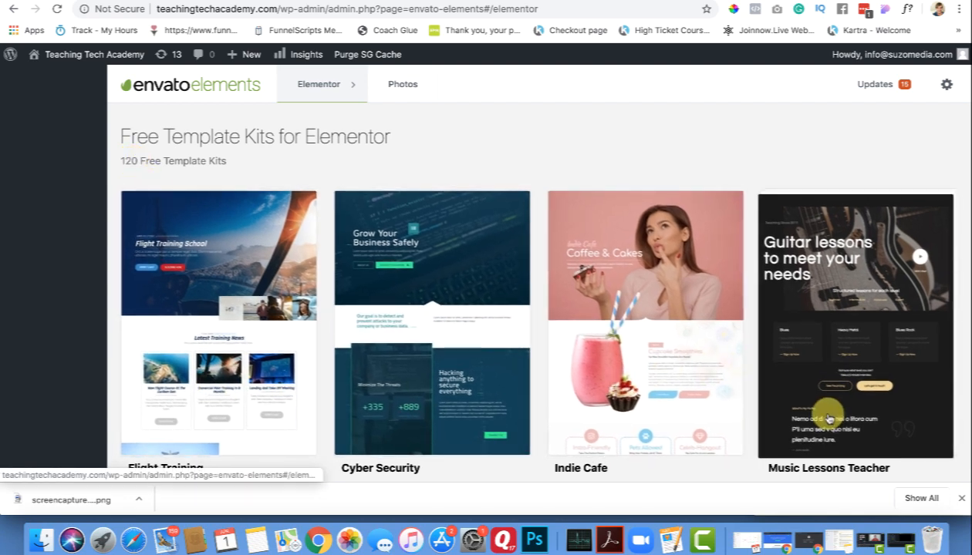
{"action": "scroll", "coordinate": [829, 419], "scroll_direction": "down", "scroll_amount": 5}
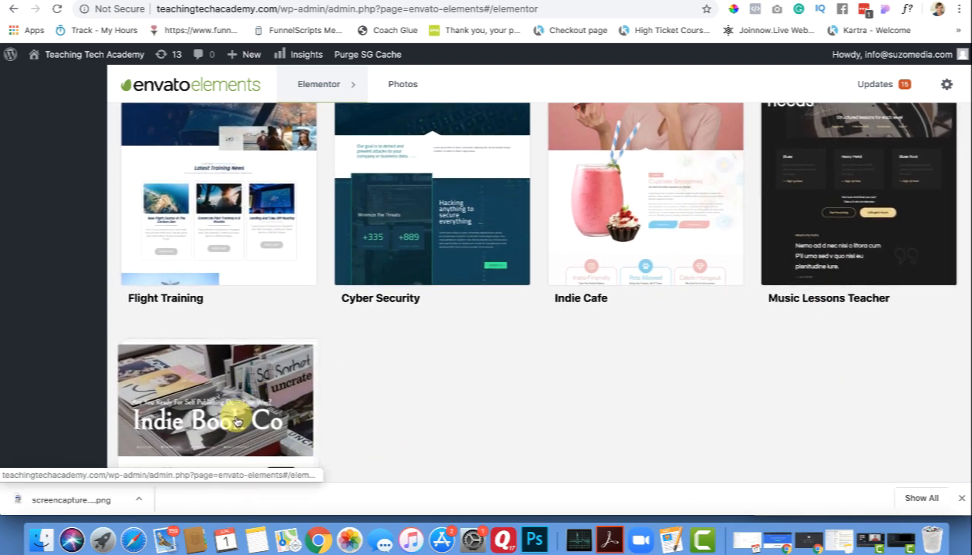
{"action": "scroll", "coordinate": [238, 421], "scroll_direction": "down", "scroll_amount": 2}
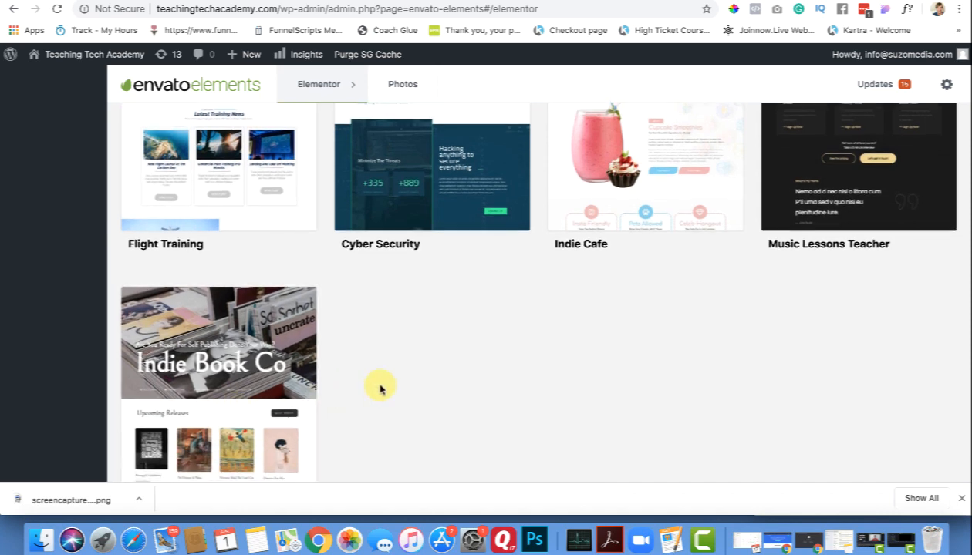
{"action": "scroll", "coordinate": [379, 388], "scroll_direction": "up", "scroll_amount": 2}
{"action": "scroll", "coordinate": [441, 404], "scroll_direction": "up", "scroll_amount": 2}
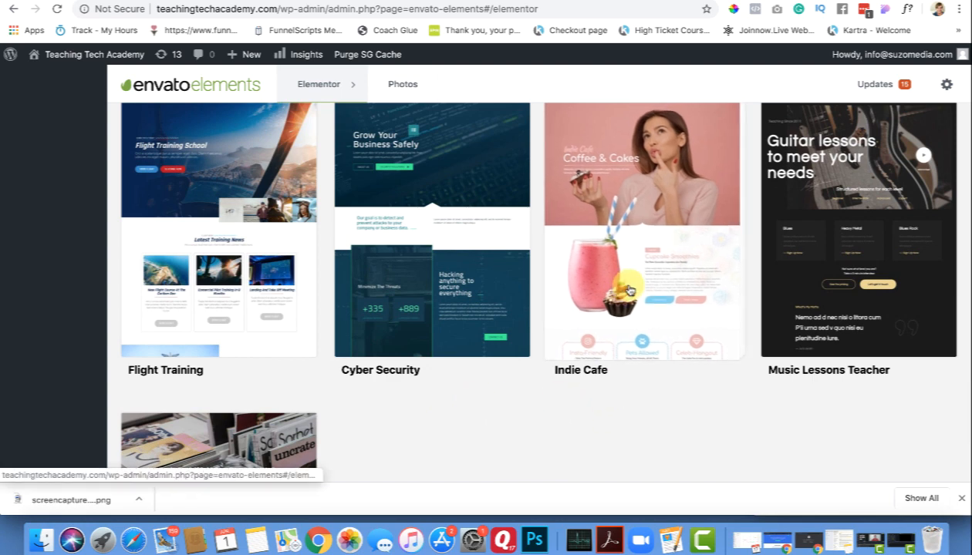
Step: Open the free Indie Cafe template kit and review its page templates, including Home, Home 2 (Pro), About and News
{"action": "scroll", "coordinate": [626, 296], "scroll_direction": "up", "scroll_amount": 1}
{"action": "left_click", "coordinate": [629, 245]}
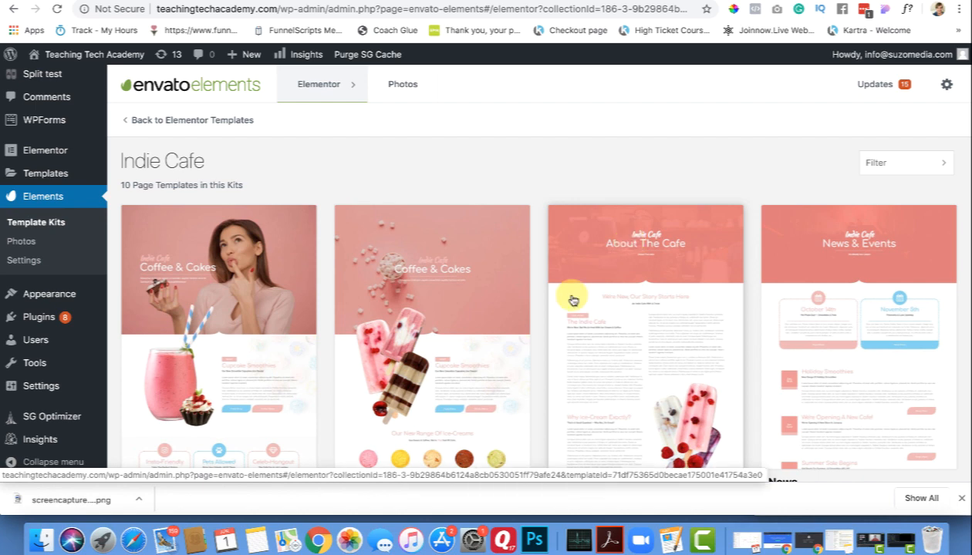
{"action": "scroll", "coordinate": [569, 298], "scroll_direction": "down", "scroll_amount": 1}
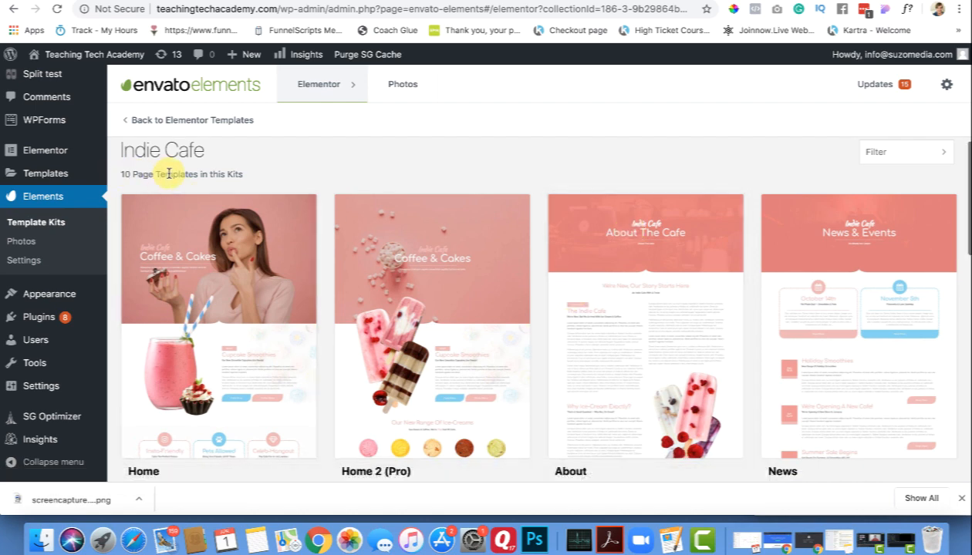
{"action": "scroll", "coordinate": [139, 420], "scroll_direction": "down", "scroll_amount": 5}
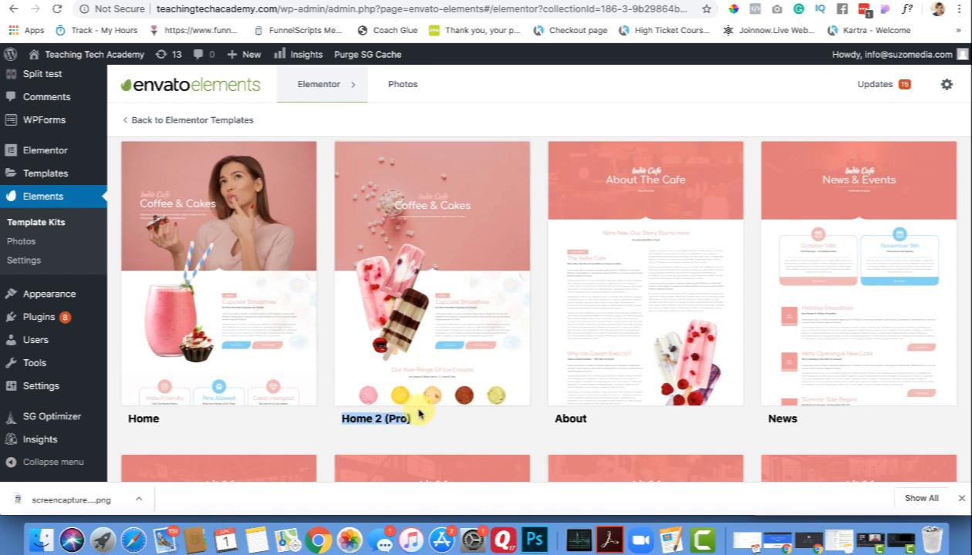
{"action": "scroll", "coordinate": [564, 381], "scroll_direction": "down", "scroll_amount": 1}
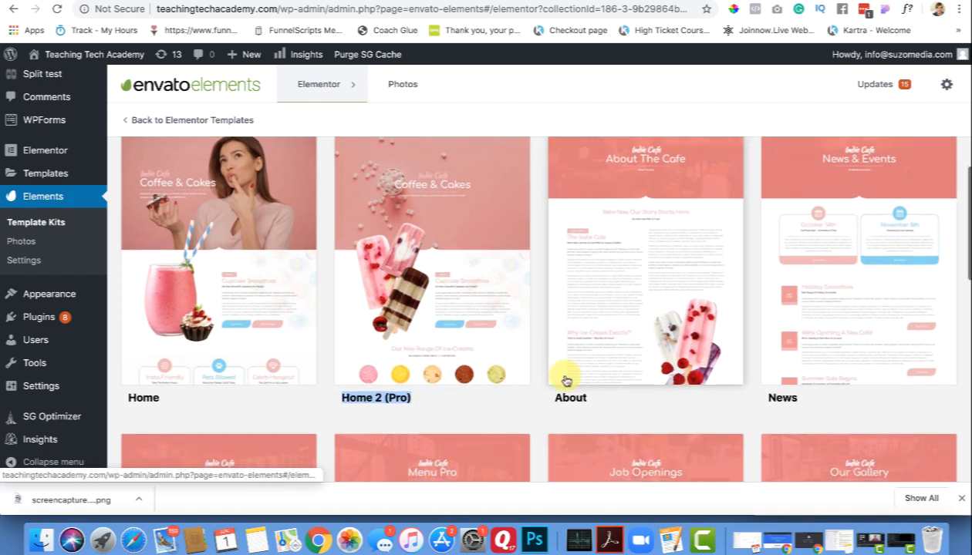
Step: Review the remaining Indie Cafe page templates, from Menu, Careers and Gallery down to Contact and Contact (Pro)
{"action": "scroll", "coordinate": [789, 351], "scroll_direction": "down", "scroll_amount": 3}
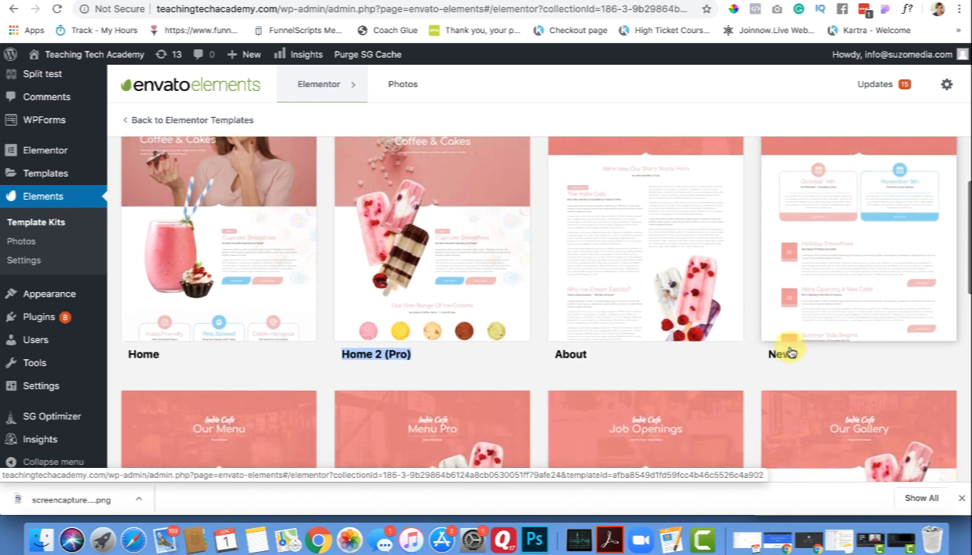
{"action": "scroll", "coordinate": [791, 351], "scroll_direction": "down", "scroll_amount": 4}
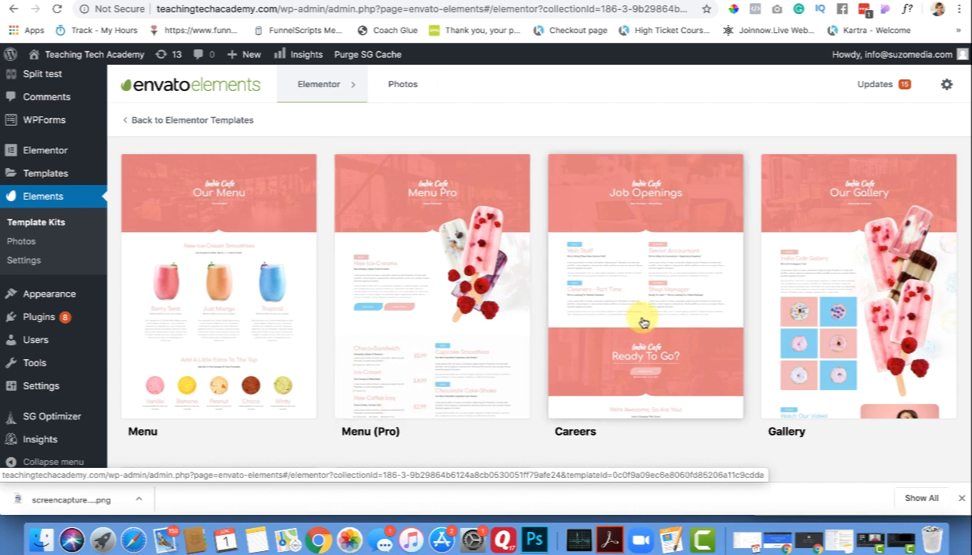
{"action": "scroll", "coordinate": [858, 347], "scroll_direction": "down", "scroll_amount": 5}
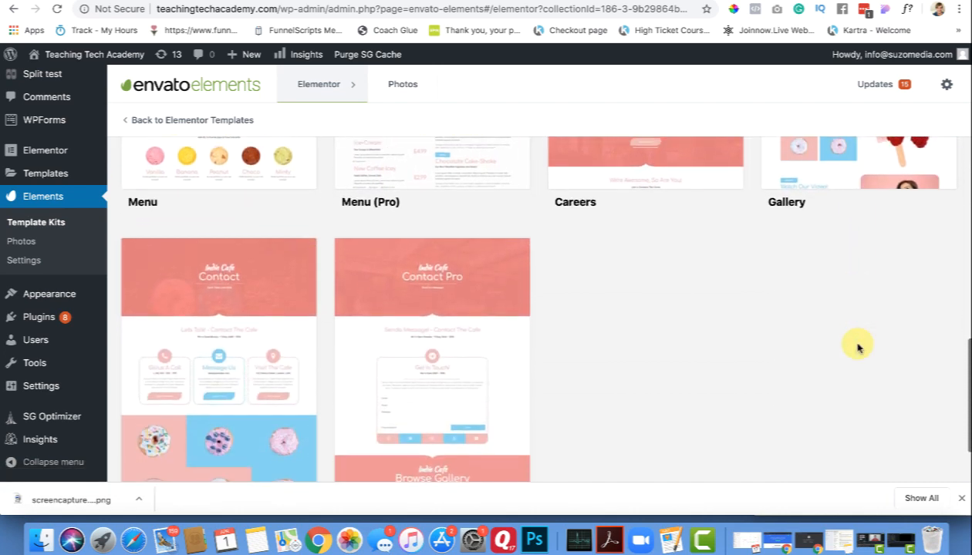
{"action": "scroll", "coordinate": [857, 347], "scroll_direction": "down", "scroll_amount": 2}
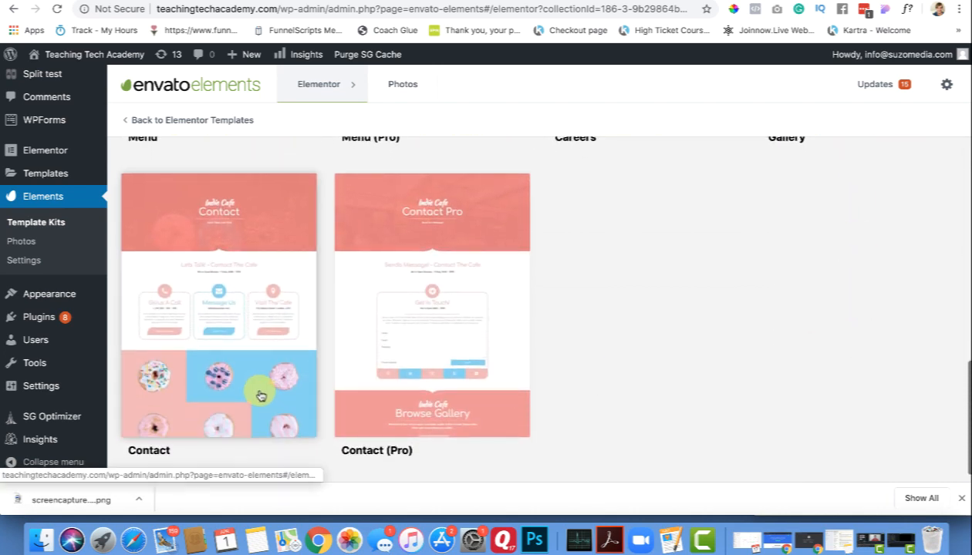
{"action": "scroll", "coordinate": [238, 388], "scroll_direction": "down", "scroll_amount": 1}
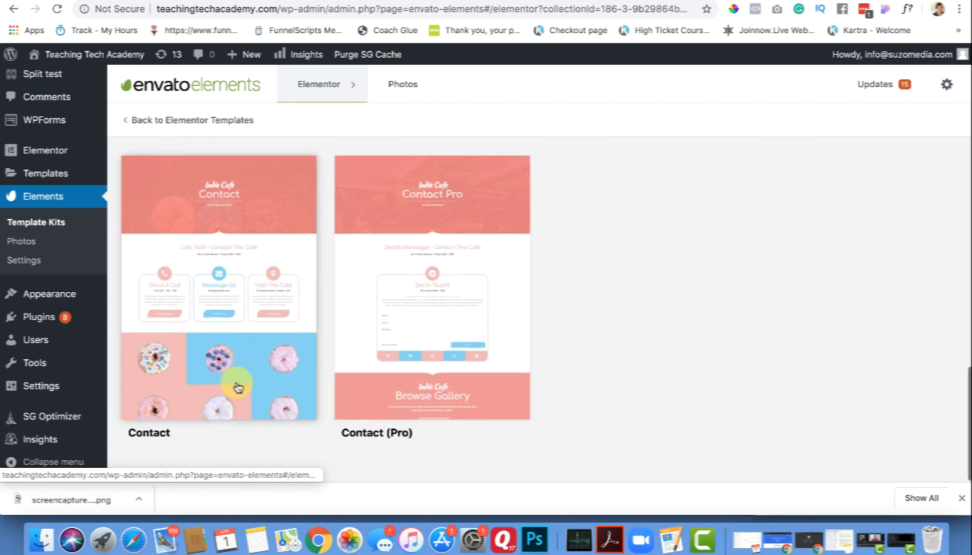
{"action": "scroll", "coordinate": [238, 387], "scroll_direction": "up", "scroll_amount": 10}
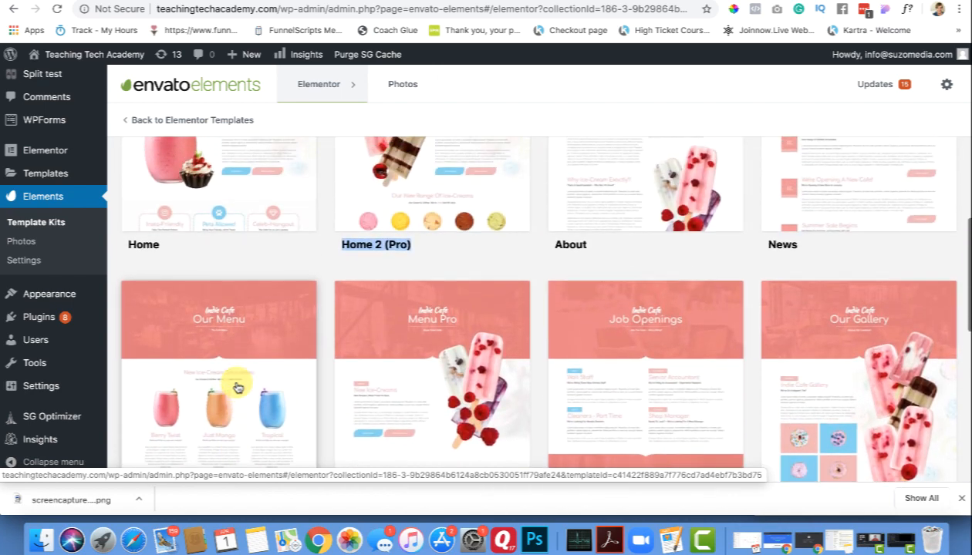
{"action": "scroll", "coordinate": [237, 388], "scroll_direction": "up", "scroll_amount": 4}
Step: Open the Envato Elements photo library and look through its subscription offer and stock photos
{"action": "left_click", "coordinate": [402, 91]}
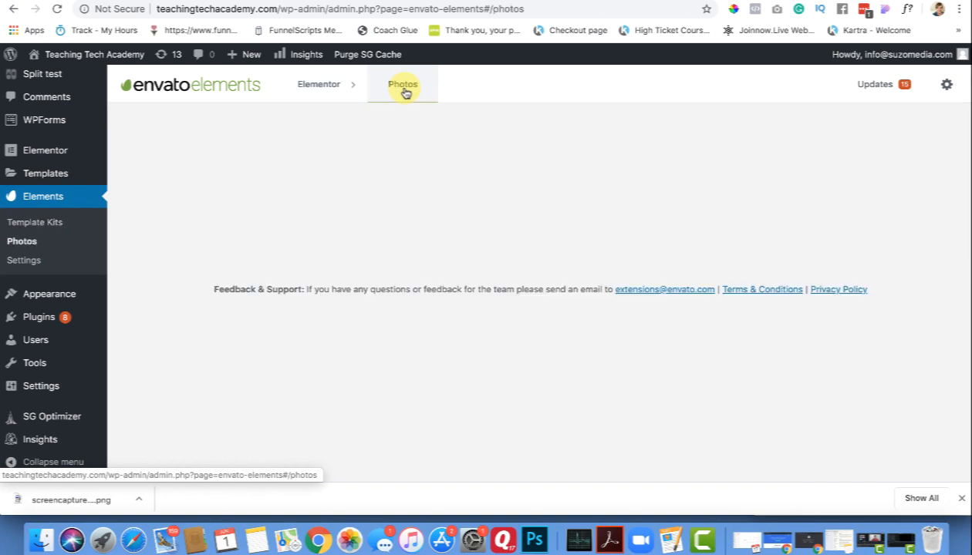
{"action": "scroll", "coordinate": [378, 179], "scroll_direction": "up", "scroll_amount": 3}
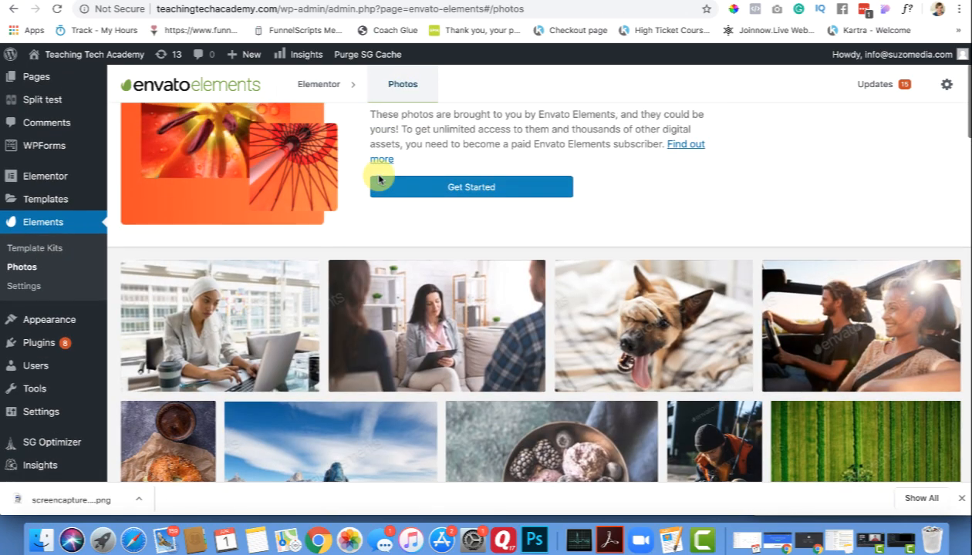
{"action": "scroll", "coordinate": [377, 178], "scroll_direction": "up", "scroll_amount": 1}
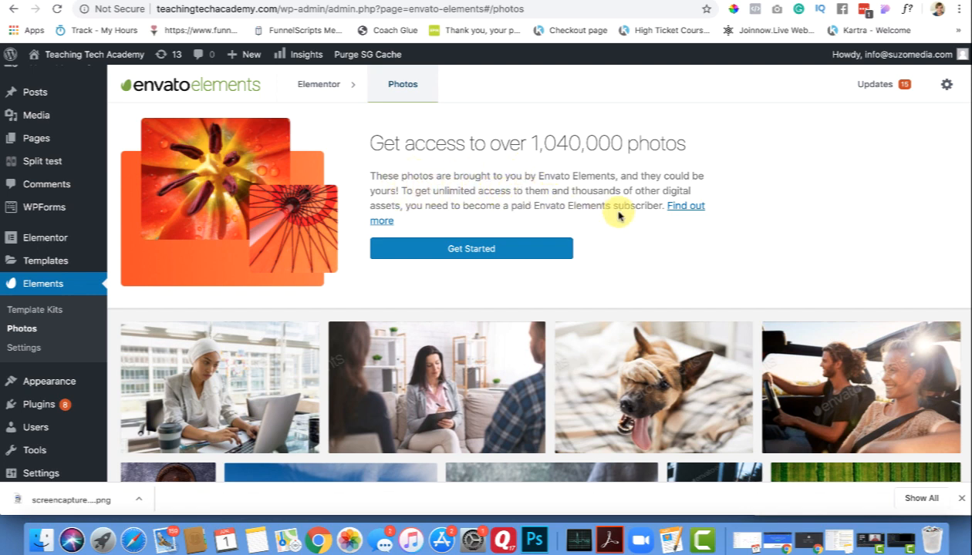
{"action": "scroll", "coordinate": [646, 220], "scroll_direction": "down", "scroll_amount": 5}
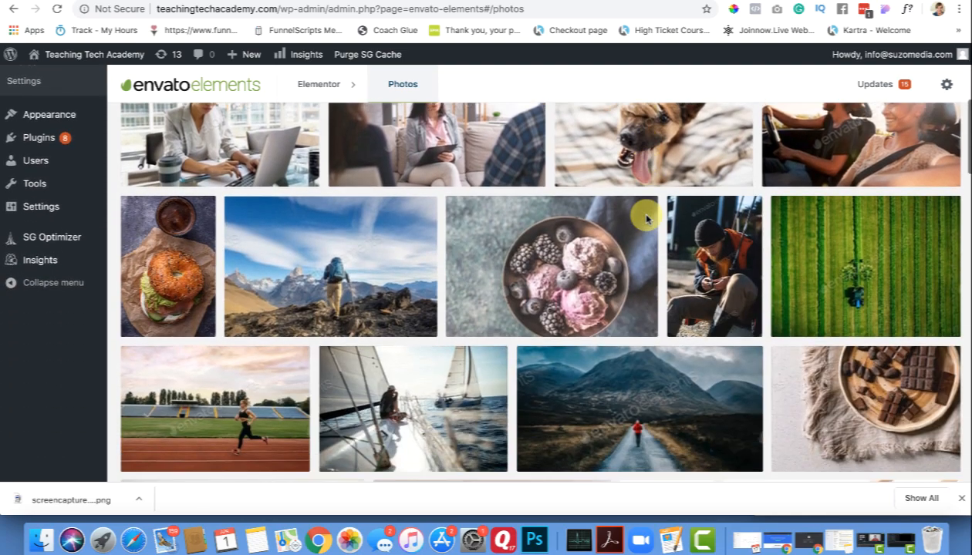
{"action": "scroll", "coordinate": [646, 220], "scroll_direction": "up", "scroll_amount": 6}
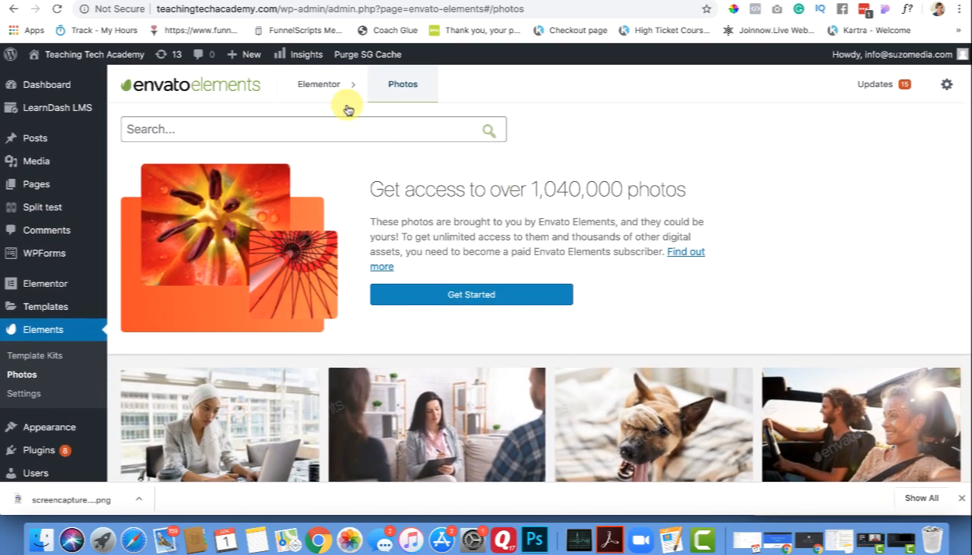
Step: Return to the Elementor template kits and reopen the Indie Cafe kit among the free kits
{"action": "left_click", "coordinate": [325, 90]}
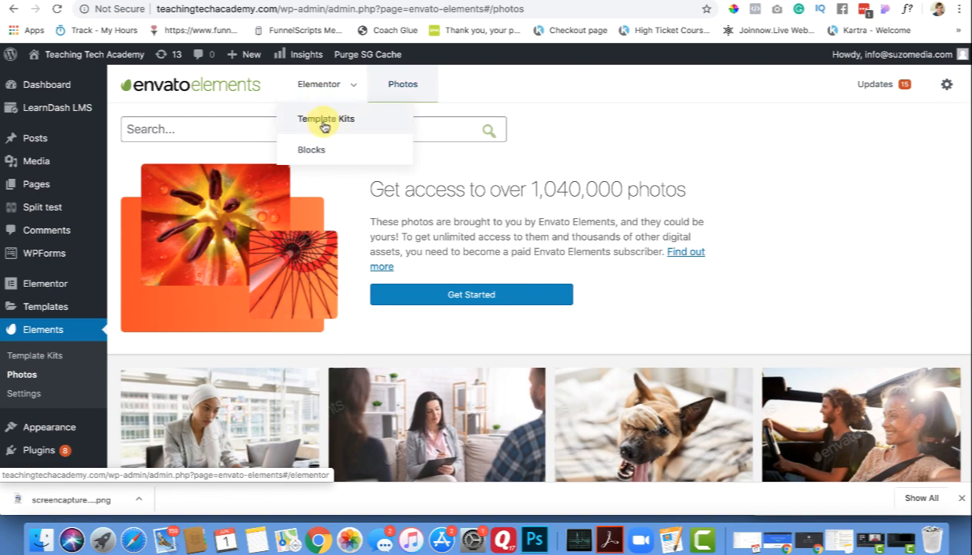
{"action": "left_click", "coordinate": [326, 123]}
{"action": "scroll", "coordinate": [525, 204], "scroll_direction": "down", "scroll_amount": 6}
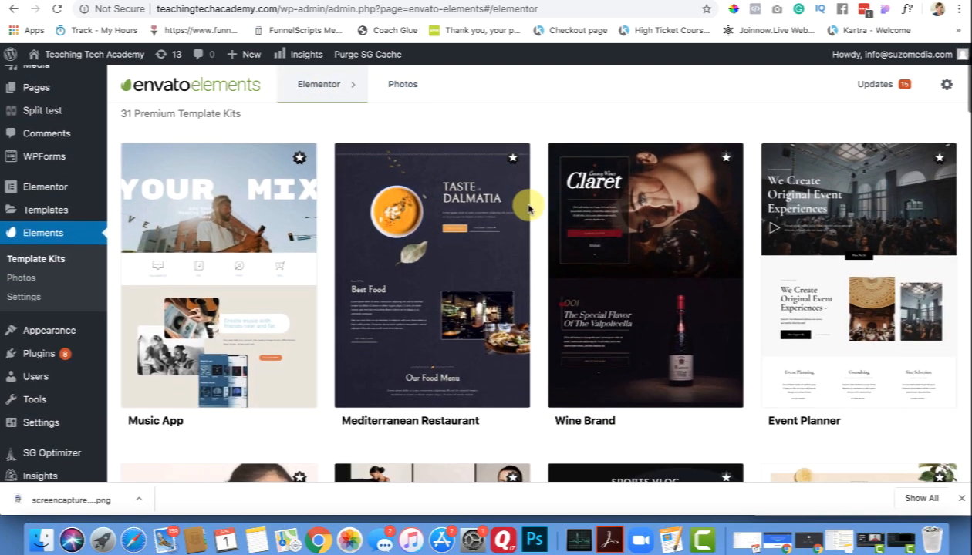
{"action": "scroll", "coordinate": [529, 210], "scroll_direction": "down", "scroll_amount": 17}
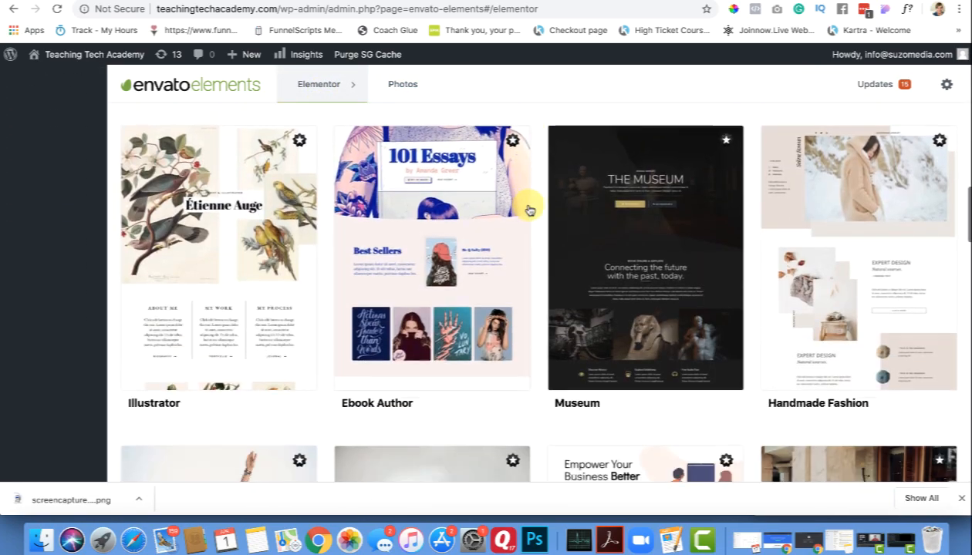
{"action": "scroll", "coordinate": [529, 210], "scroll_direction": "down", "scroll_amount": 5}
{"action": "scroll", "coordinate": [525, 202], "scroll_direction": "up", "scroll_amount": 20}
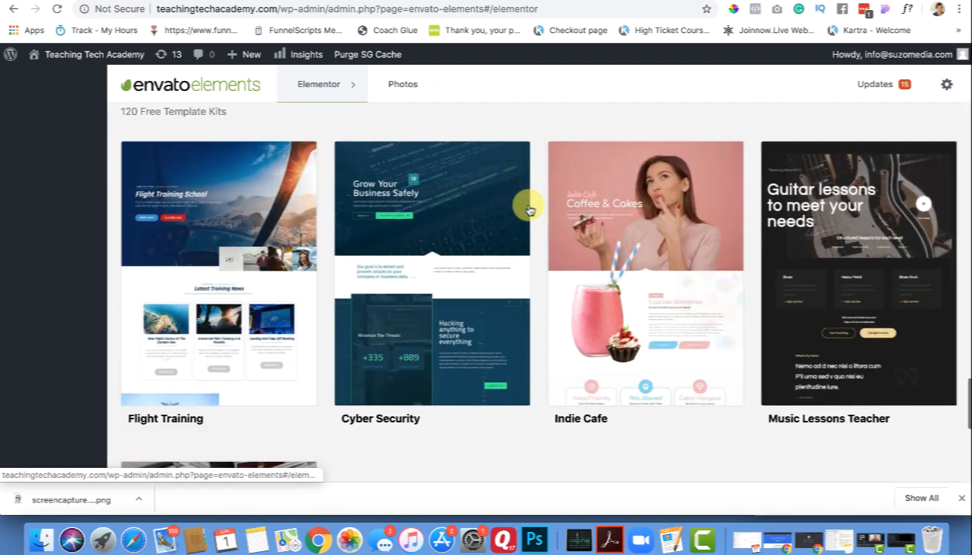
{"action": "scroll", "coordinate": [526, 202], "scroll_direction": "down", "scroll_amount": 1}
{"action": "left_click", "coordinate": [650, 222]}
Step: Create a draft page named "cafe home" from the Indie Cafe kit's Home template
{"action": "scroll", "coordinate": [650, 222], "scroll_direction": "down", "scroll_amount": 1}
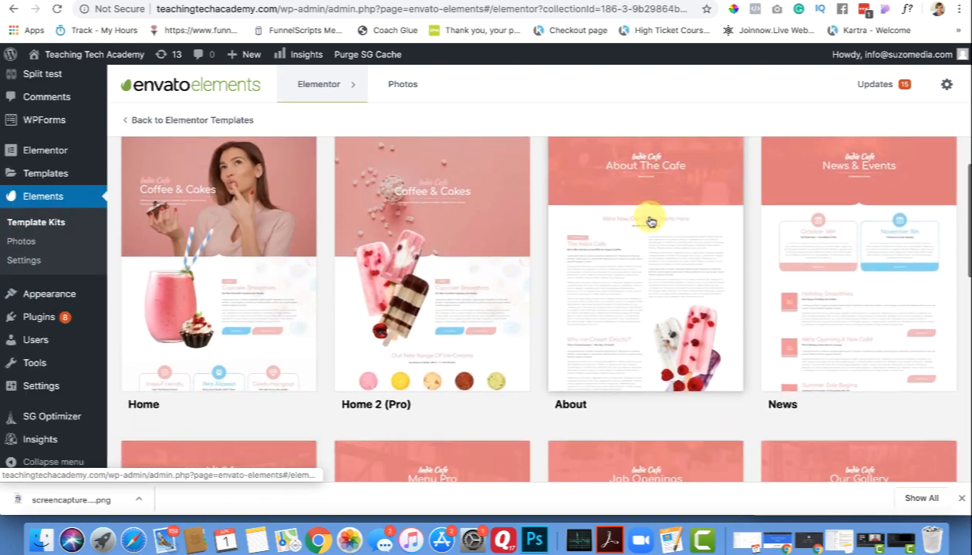
{"action": "scroll", "coordinate": [650, 222], "scroll_direction": "up", "scroll_amount": 1}
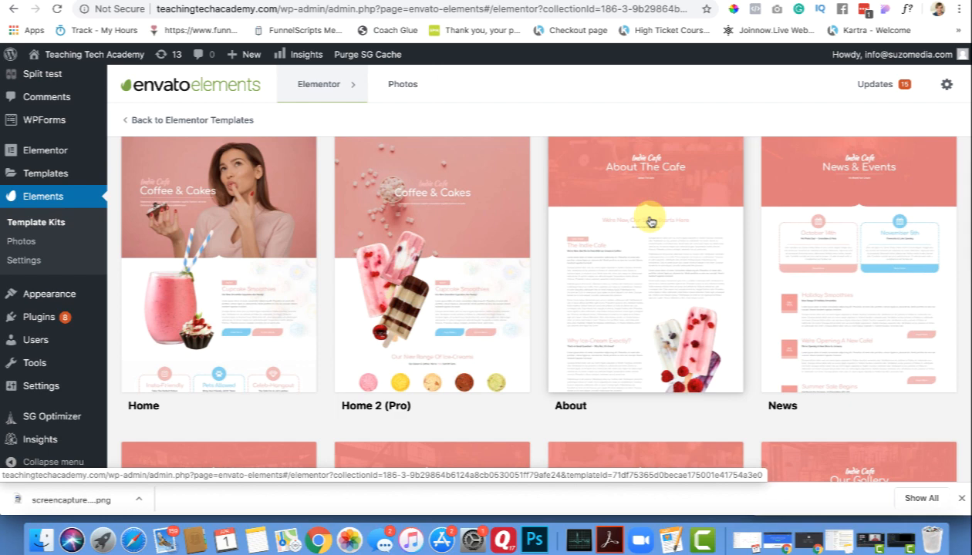
{"action": "scroll", "coordinate": [639, 225], "scroll_direction": "down", "scroll_amount": 1}
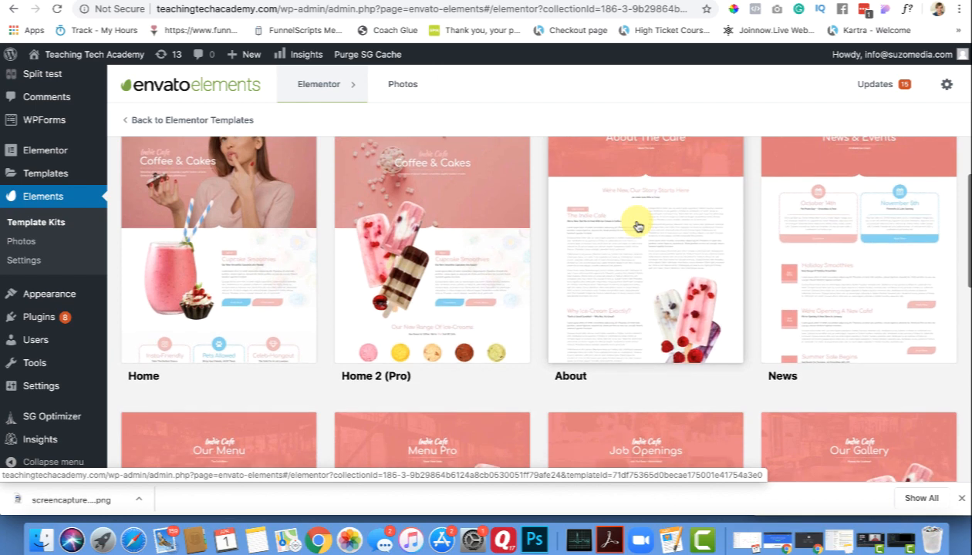
{"action": "scroll", "coordinate": [639, 226], "scroll_direction": "up", "scroll_amount": 1}
{"action": "left_click", "coordinate": [153, 207]}
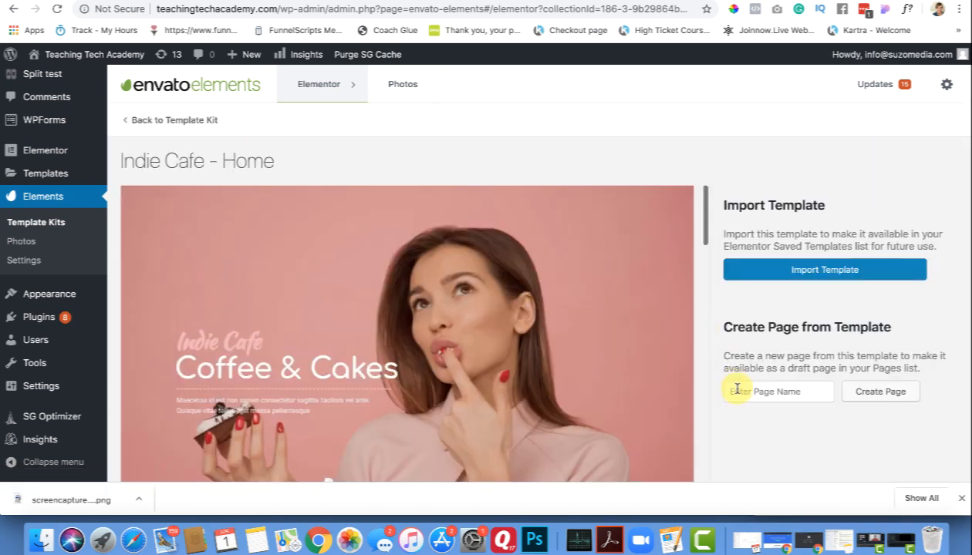
{"action": "scroll", "coordinate": [516, 358], "scroll_direction": "down", "scroll_amount": 1}
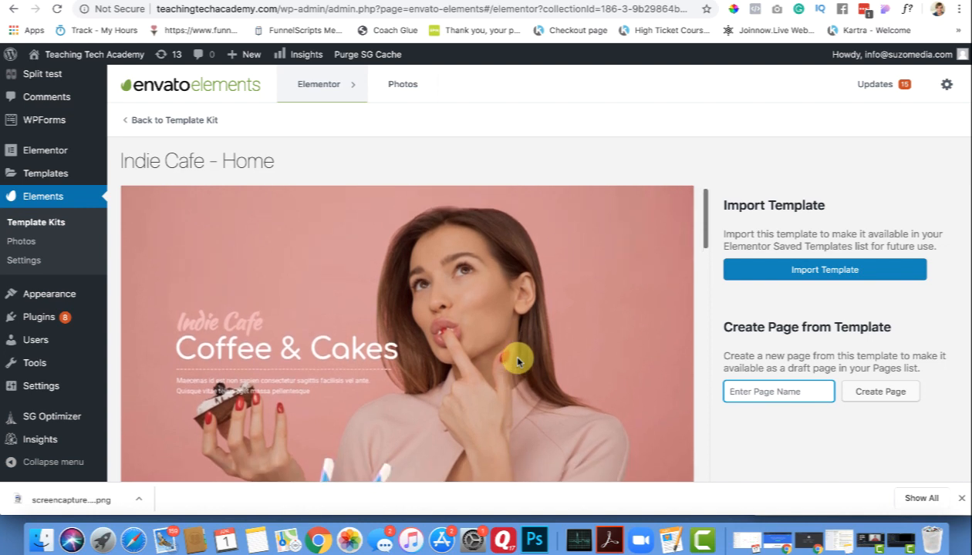
{"action": "type", "text": "cafe home"}
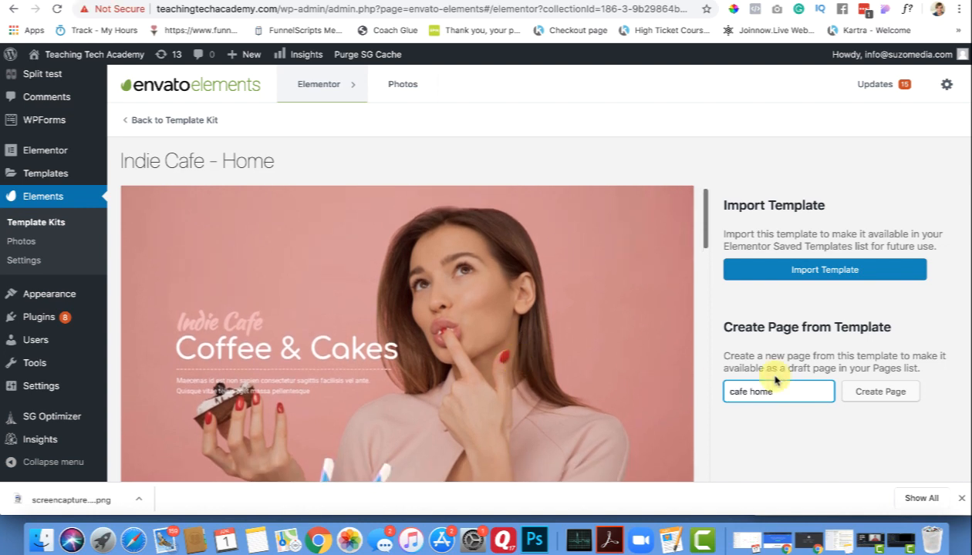
{"action": "left_click", "coordinate": [865, 395]}
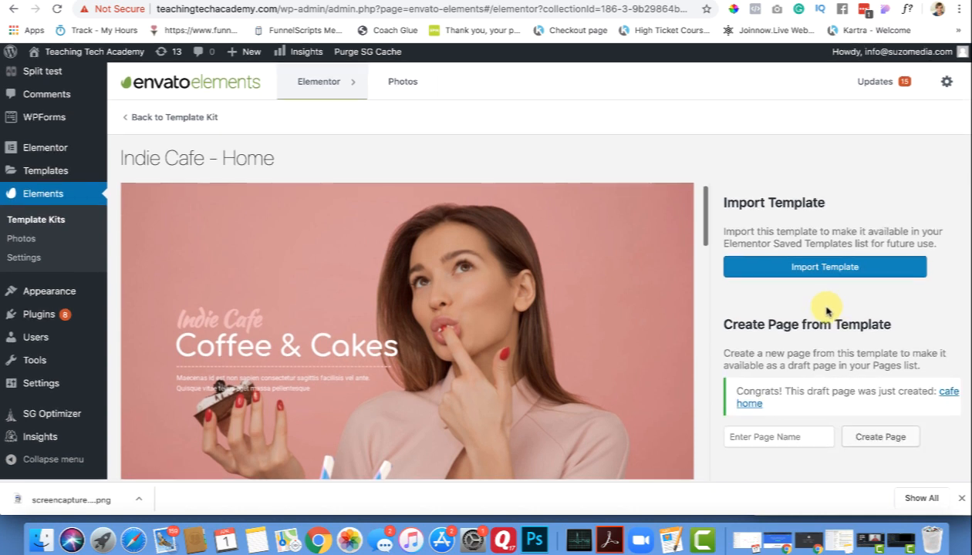
Step: Go back to the Indie Cafe kit and create a draft page named "cafe about" from its About template
{"action": "left_click", "coordinate": [158, 121]}
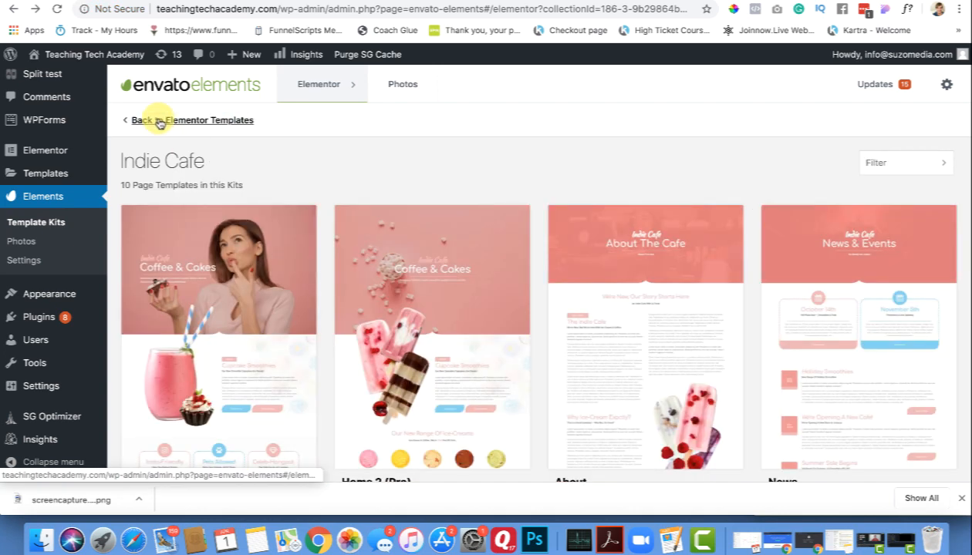
{"action": "scroll", "coordinate": [454, 333], "scroll_direction": "down", "scroll_amount": 3}
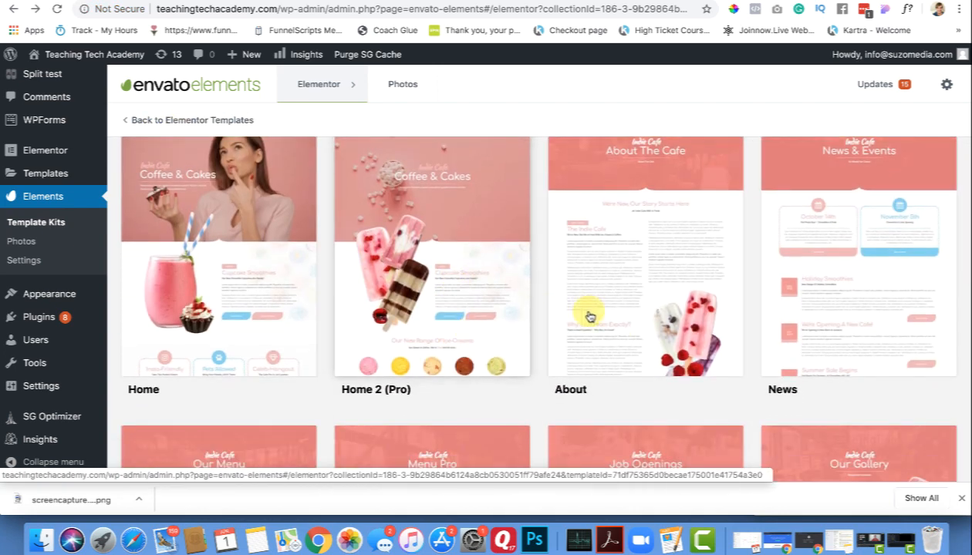
{"action": "left_click", "coordinate": [615, 330]}
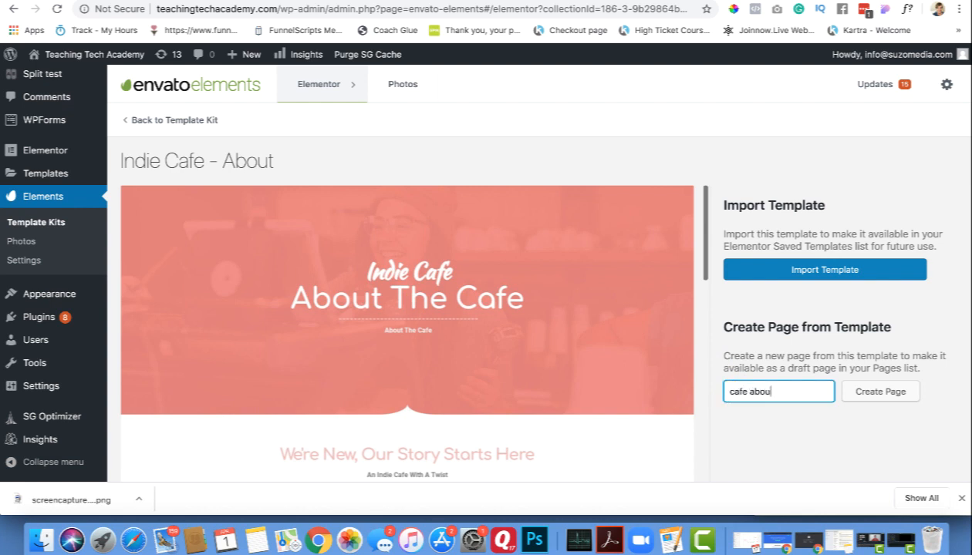
{"action": "left_click", "coordinate": [880, 392]}
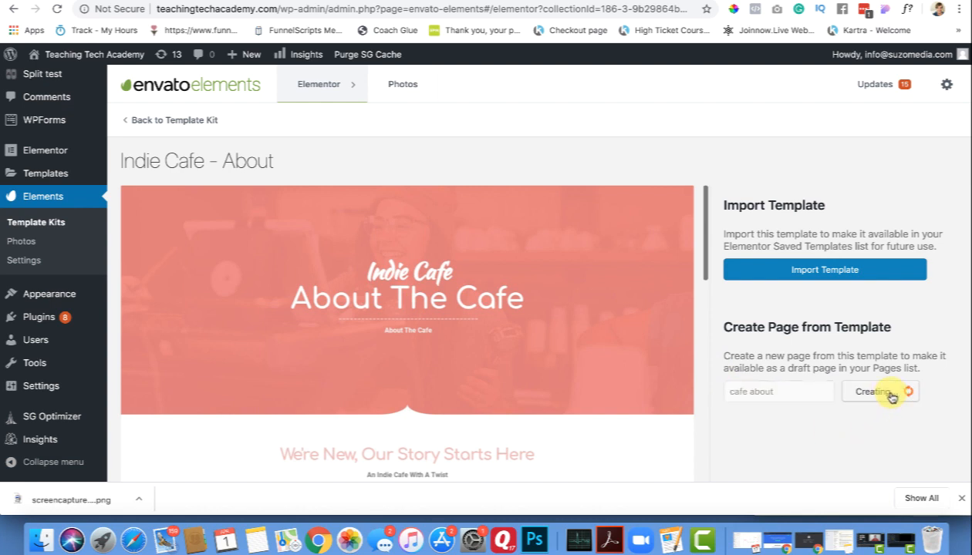
Step: Return to the Indie Cafe kit and create a draft page named "cafe menu" from its Menu template
{"action": "left_click", "coordinate": [202, 123]}
{"action": "scroll", "coordinate": [243, 224], "scroll_direction": "down", "scroll_amount": 5}
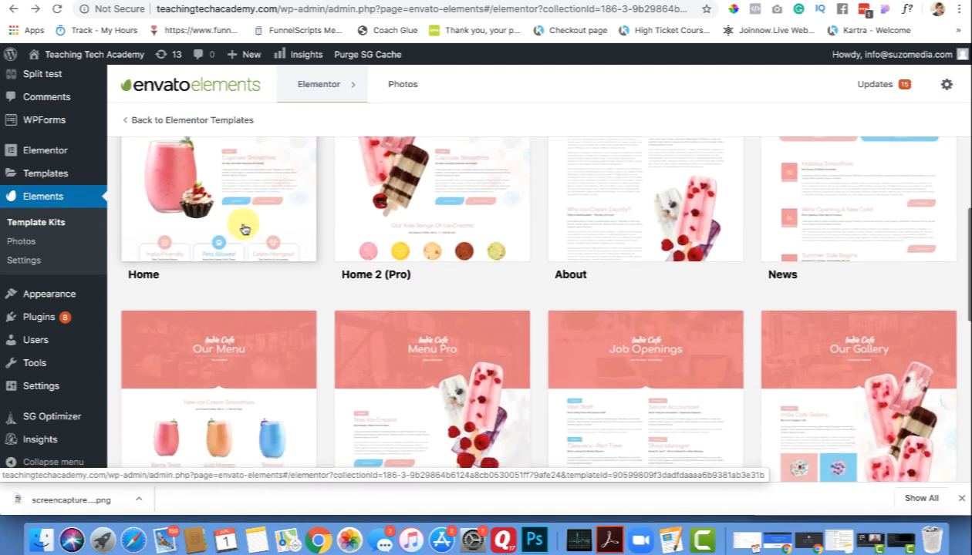
{"action": "scroll", "coordinate": [243, 229], "scroll_direction": "down", "scroll_amount": 4}
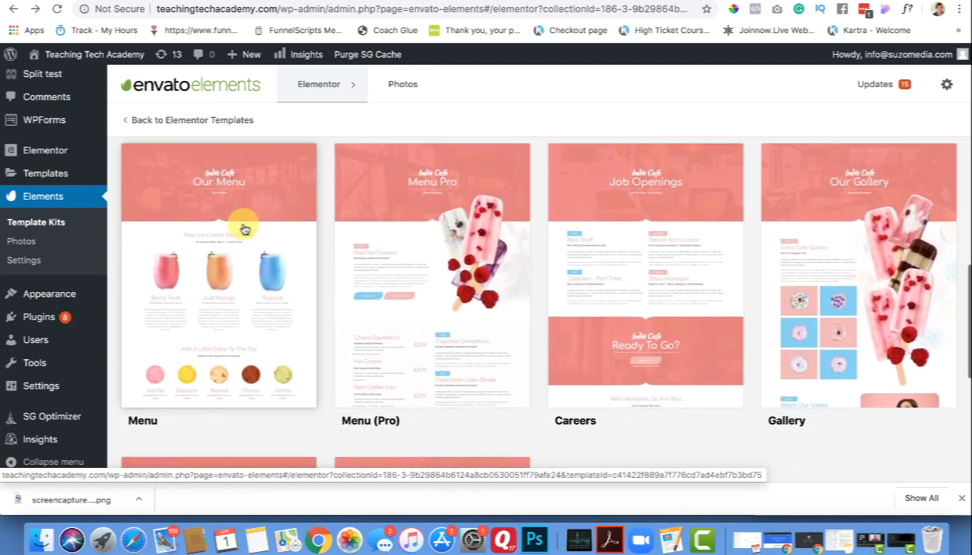
{"action": "scroll", "coordinate": [243, 229], "scroll_direction": "down", "scroll_amount": 1}
{"action": "scroll", "coordinate": [228, 269], "scroll_direction": "down", "scroll_amount": 1}
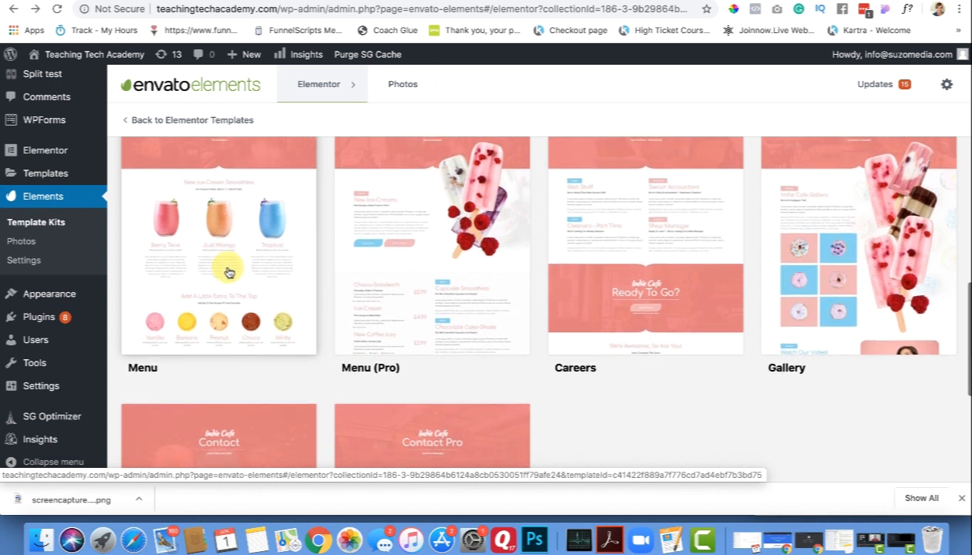
{"action": "scroll", "coordinate": [228, 273], "scroll_direction": "up", "scroll_amount": 1}
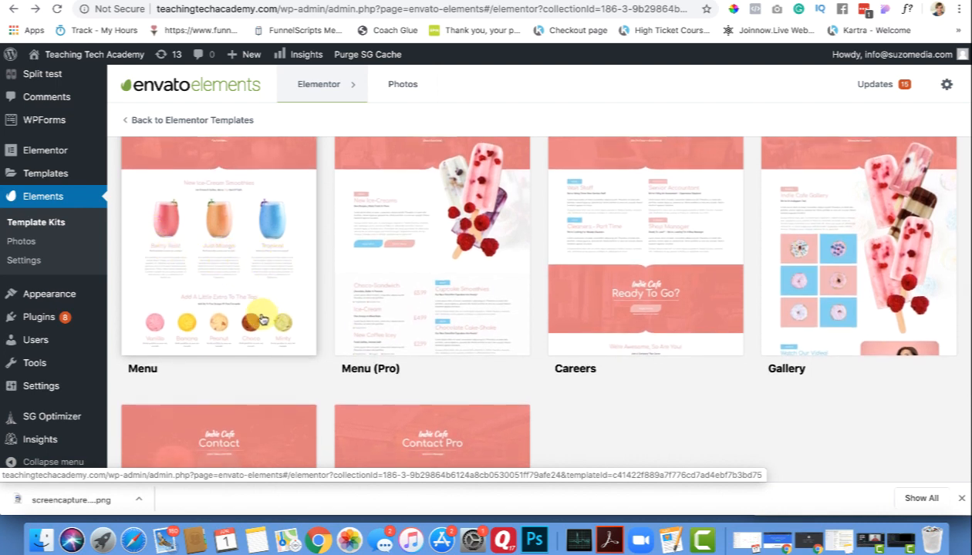
{"action": "scroll", "coordinate": [262, 319], "scroll_direction": "down", "scroll_amount": 3}
{"action": "scroll", "coordinate": [263, 319], "scroll_direction": "down", "scroll_amount": 3}
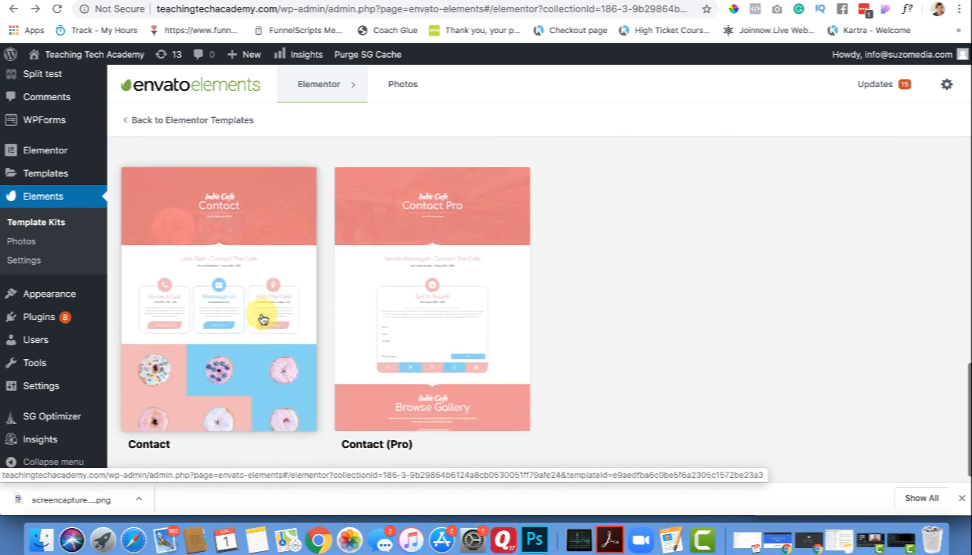
{"action": "scroll", "coordinate": [262, 320], "scroll_direction": "up", "scroll_amount": 2}
{"action": "scroll", "coordinate": [262, 320], "scroll_direction": "up", "scroll_amount": 3}
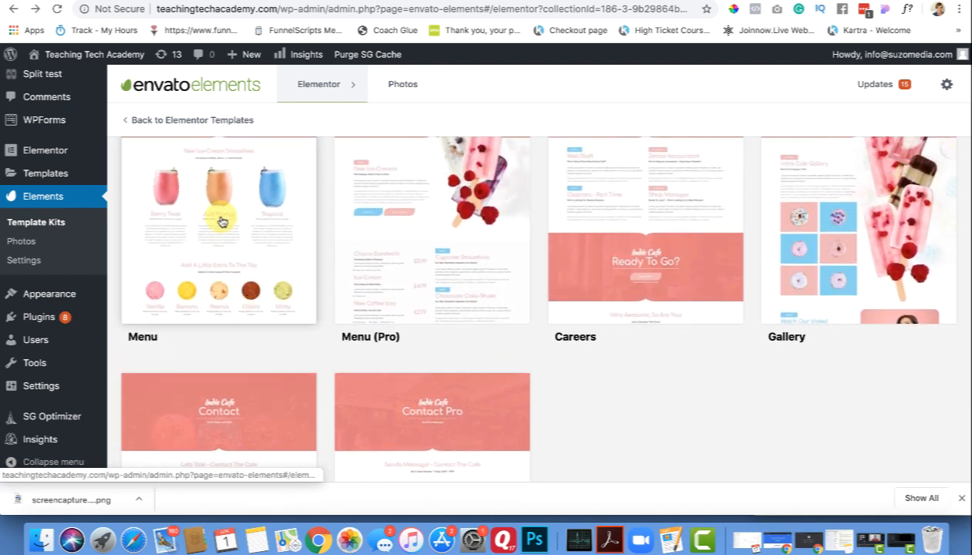
{"action": "left_click", "coordinate": [222, 222]}
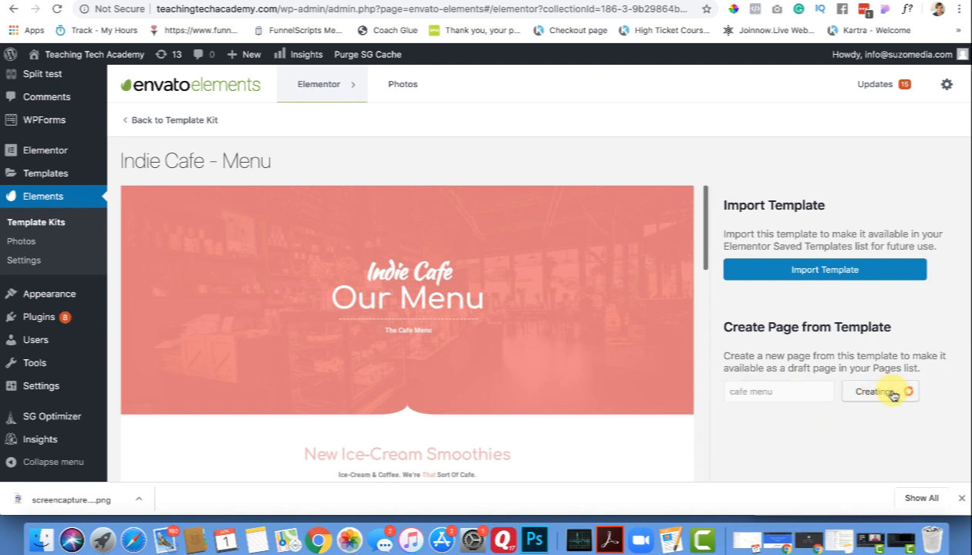
Step: Return to the Indie Cafe kit and create a draft page named "cafe contact" from its Contact template
{"action": "left_click", "coordinate": [185, 123]}
{"action": "scroll", "coordinate": [529, 266], "scroll_direction": "down", "scroll_amount": 5}
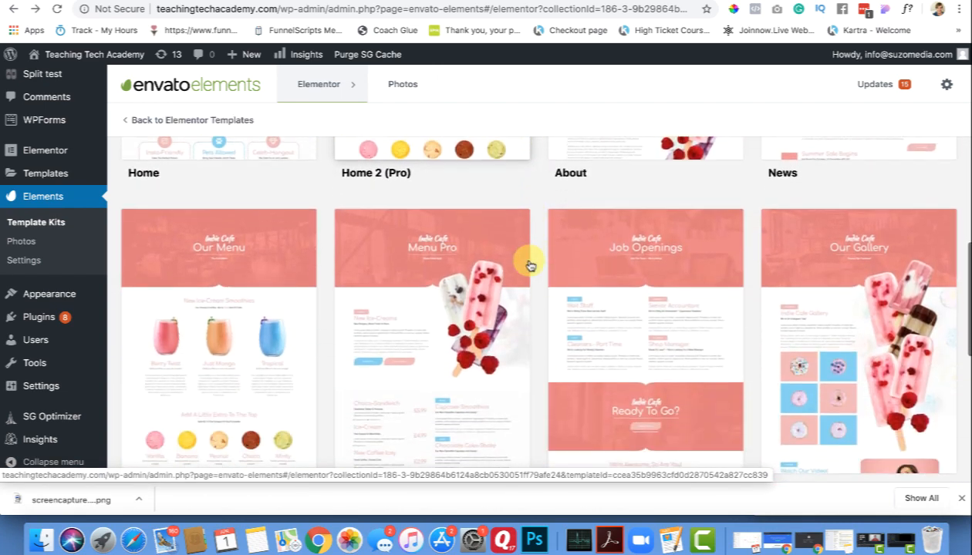
{"action": "scroll", "coordinate": [530, 263], "scroll_direction": "down", "scroll_amount": 3}
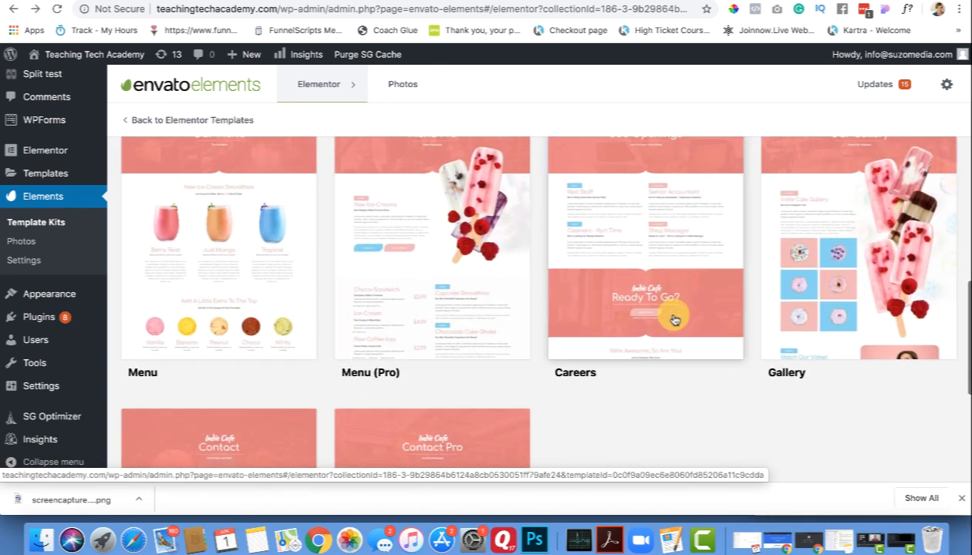
{"action": "scroll", "coordinate": [674, 318], "scroll_direction": "down", "scroll_amount": 6}
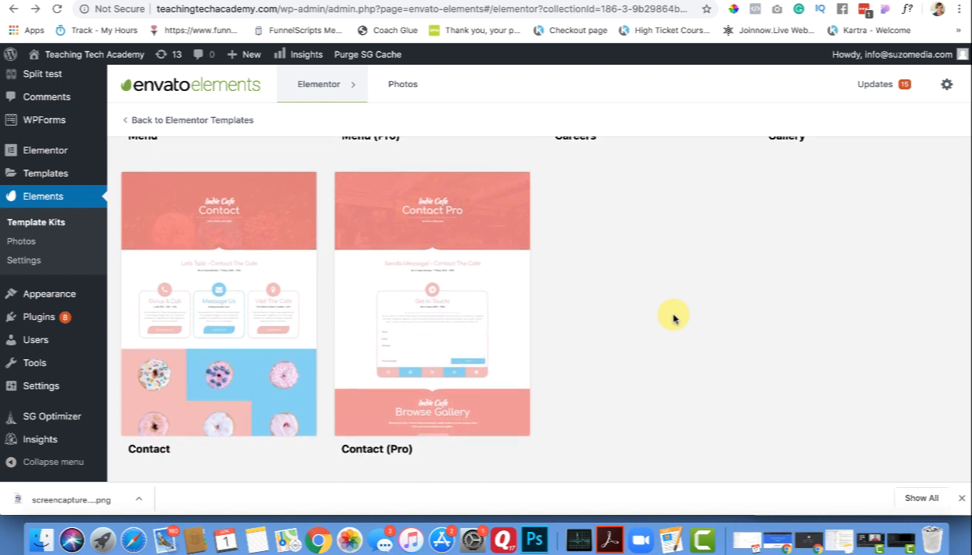
{"action": "scroll", "coordinate": [216, 416], "scroll_direction": "down", "scroll_amount": 1}
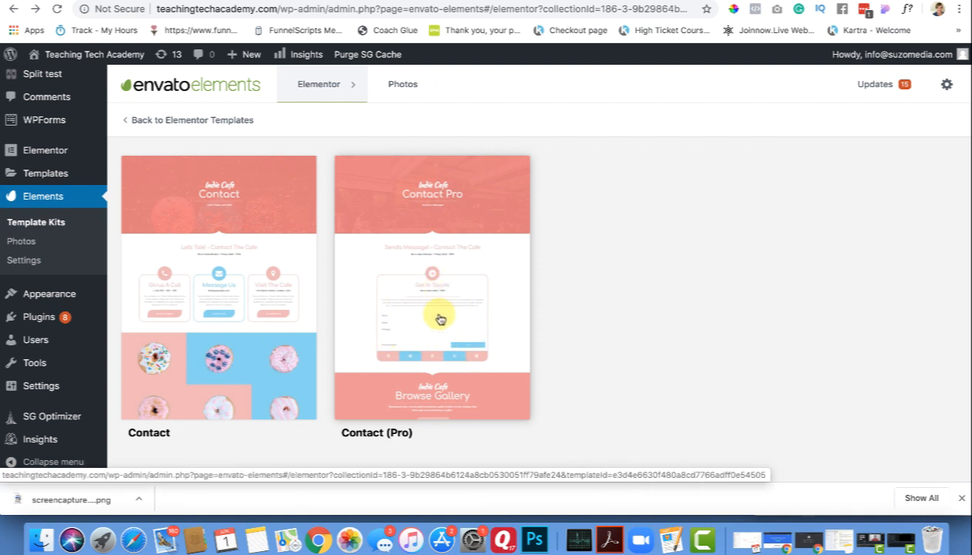
{"action": "scroll", "coordinate": [442, 326], "scroll_direction": "down", "scroll_amount": 1}
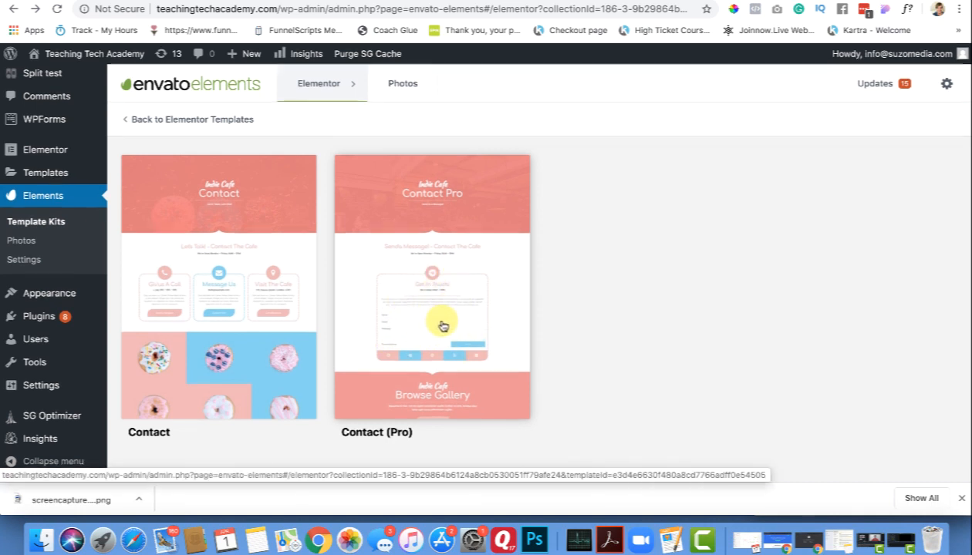
{"action": "scroll", "coordinate": [442, 326], "scroll_direction": "up", "scroll_amount": 1}
{"action": "scroll", "coordinate": [442, 327], "scroll_direction": "down", "scroll_amount": 1}
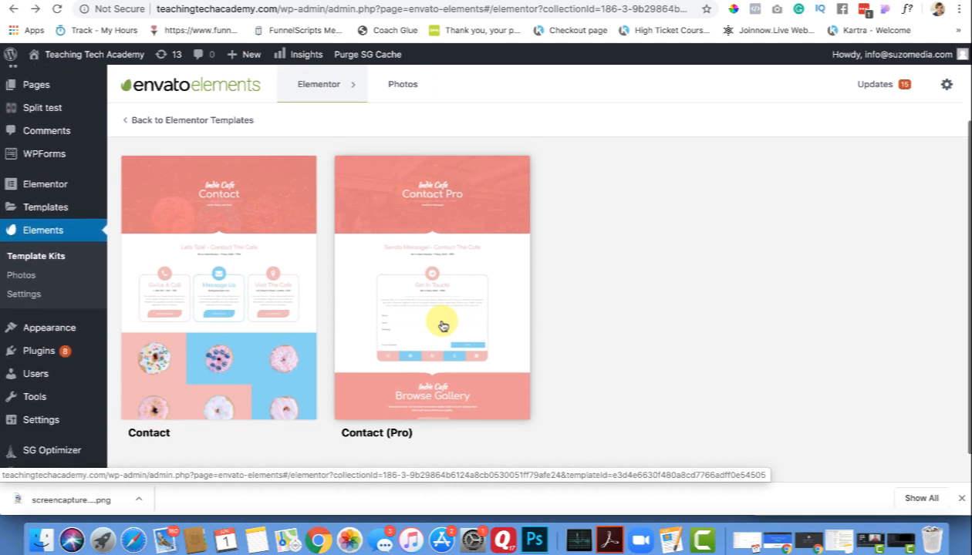
{"action": "left_click", "coordinate": [217, 318]}
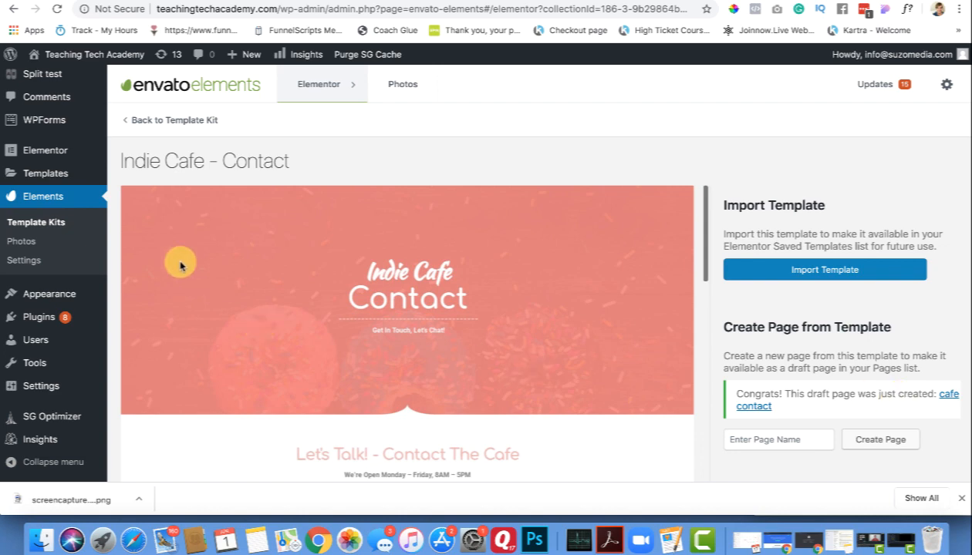
Step: Go to the list of all WordPress pages and open the "cafe home" draft for editing with Elementor
{"action": "scroll", "coordinate": [43, 260], "scroll_direction": "up", "scroll_amount": 2}
{"action": "scroll", "coordinate": [45, 266], "scroll_direction": "up", "scroll_amount": 2}
{"action": "mouse_move", "coordinate": [30, 144]}
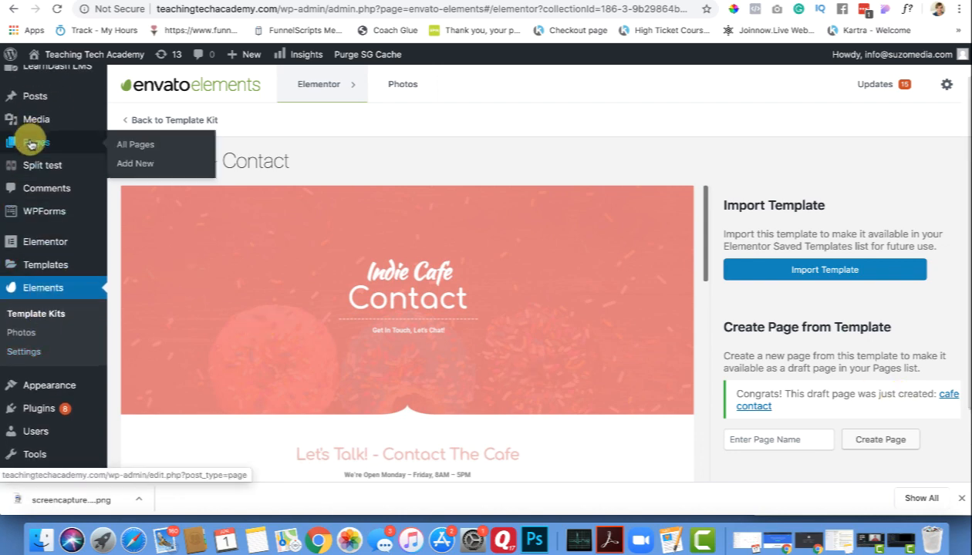
{"action": "left_click", "coordinate": [143, 145]}
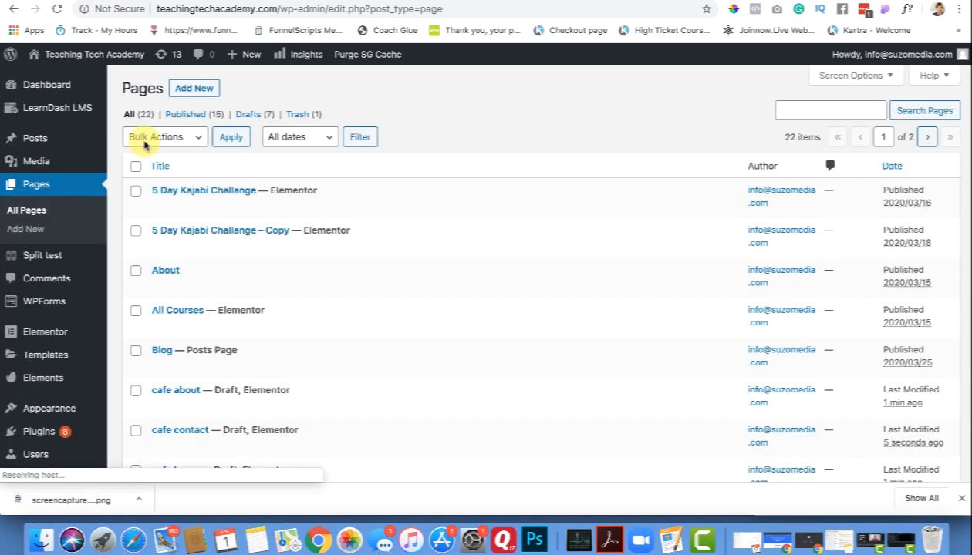
{"action": "scroll", "coordinate": [143, 166], "scroll_direction": "down", "scroll_amount": 3}
{"action": "scroll", "coordinate": [165, 185], "scroll_direction": "down", "scroll_amount": 2}
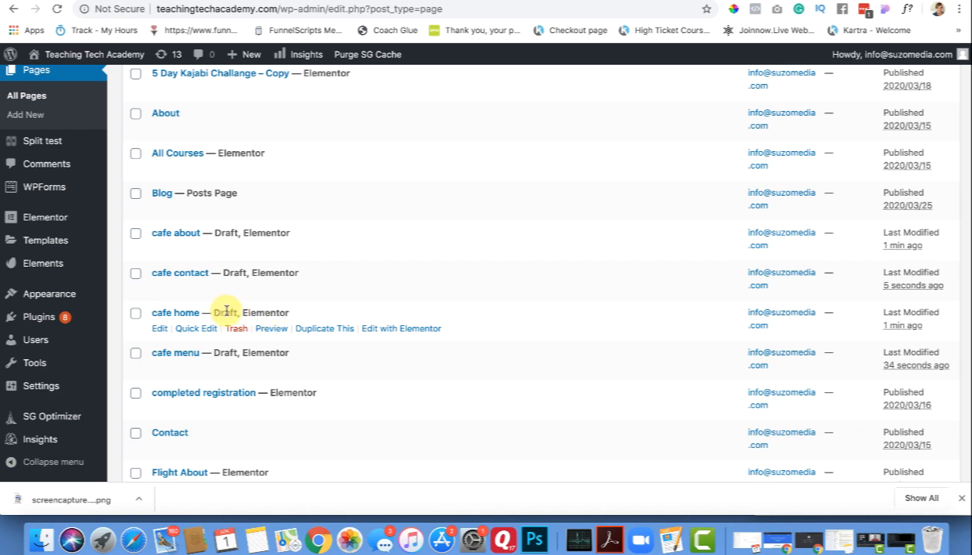
{"action": "left_click", "coordinate": [400, 329]}
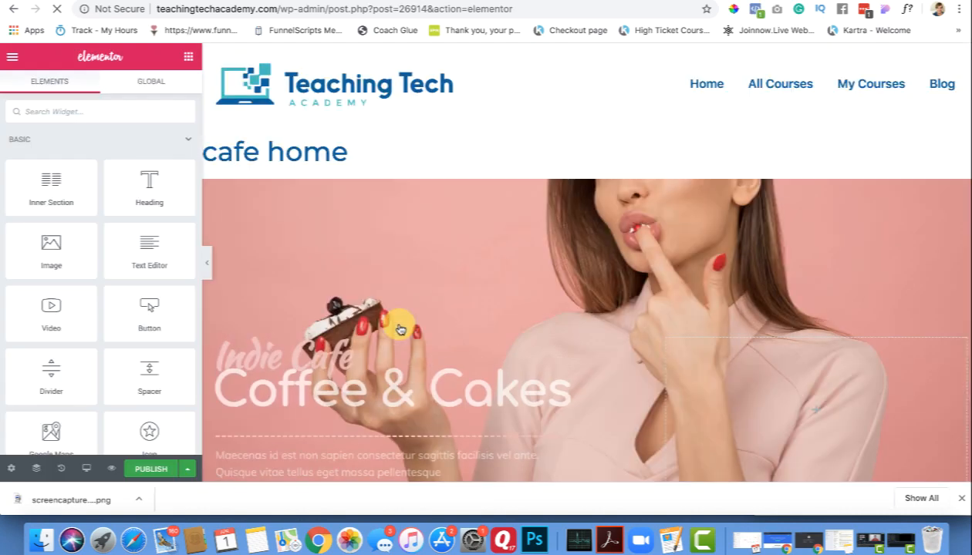
Step: Turn on Hide Title in the page settings of the "cafe home" page
{"action": "scroll", "coordinate": [384, 262], "scroll_direction": "down", "scroll_amount": 5}
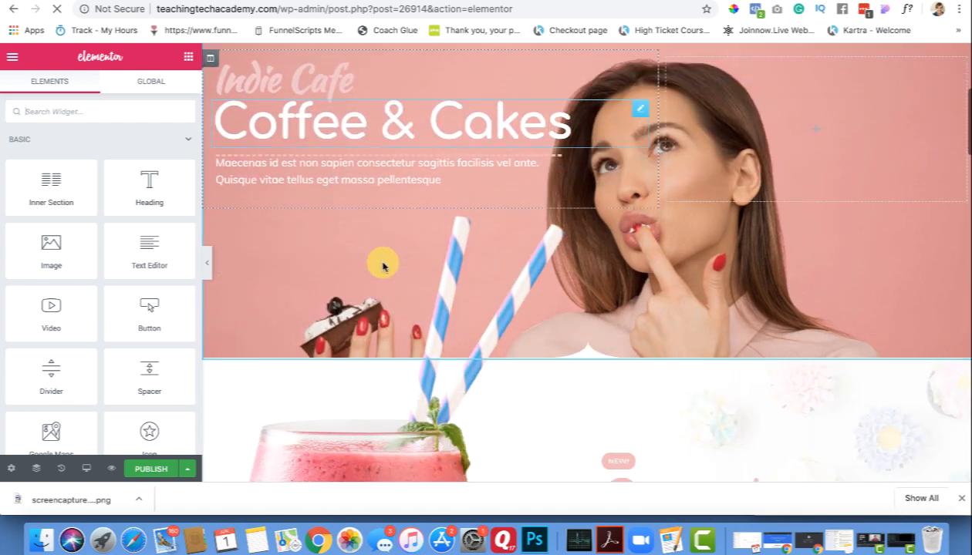
{"action": "scroll", "coordinate": [383, 264], "scroll_direction": "down", "scroll_amount": 3}
{"action": "scroll", "coordinate": [382, 263], "scroll_direction": "up", "scroll_amount": 4}
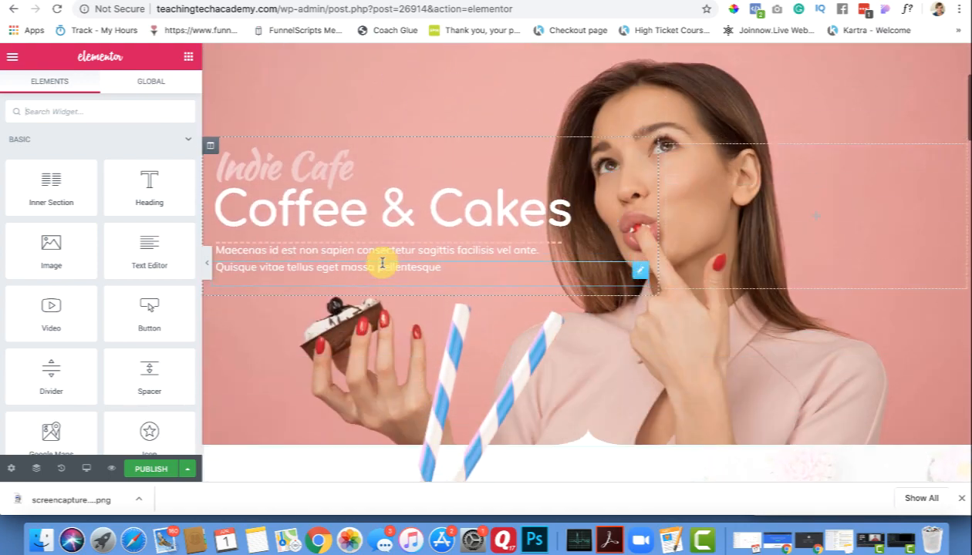
{"action": "scroll", "coordinate": [383, 263], "scroll_direction": "up", "scroll_amount": 3}
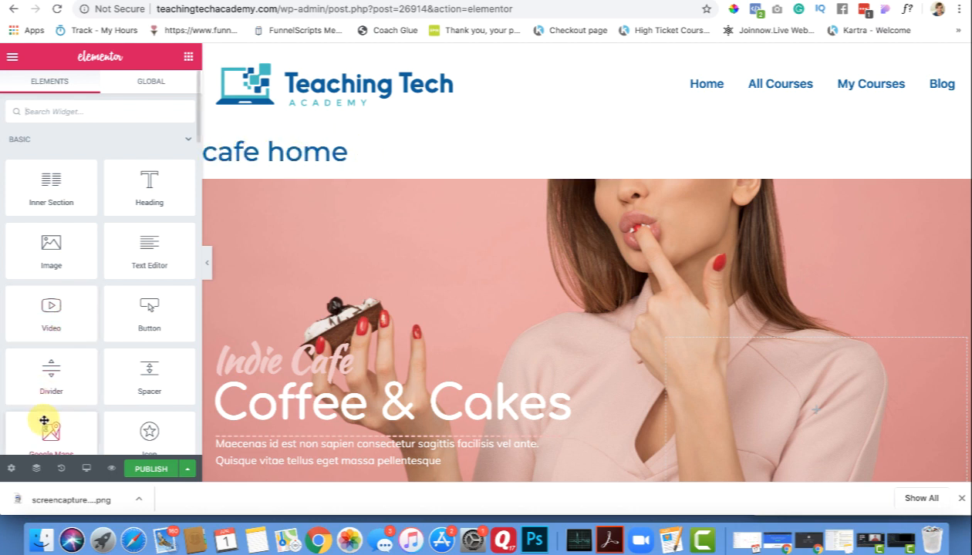
{"action": "left_click", "coordinate": [11, 470]}
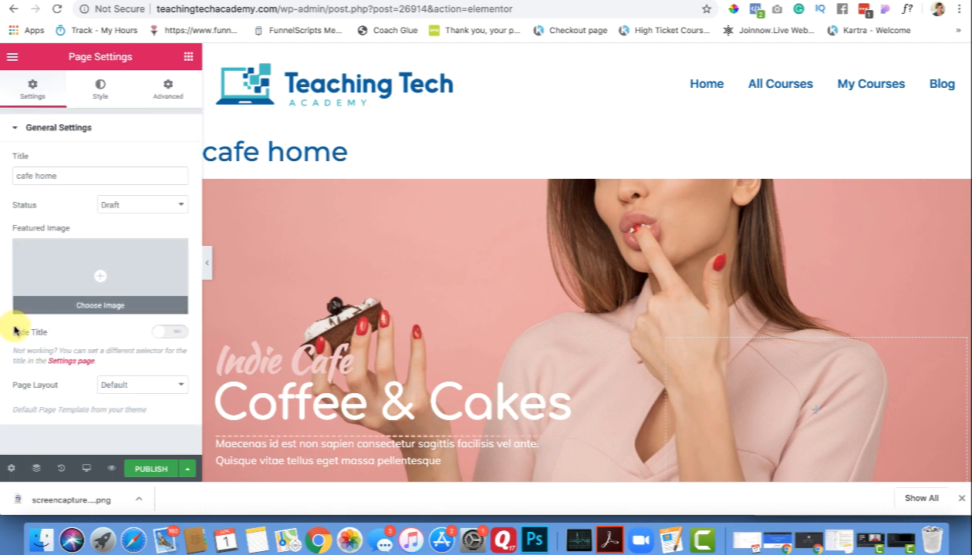
{"action": "left_click", "coordinate": [178, 333]}
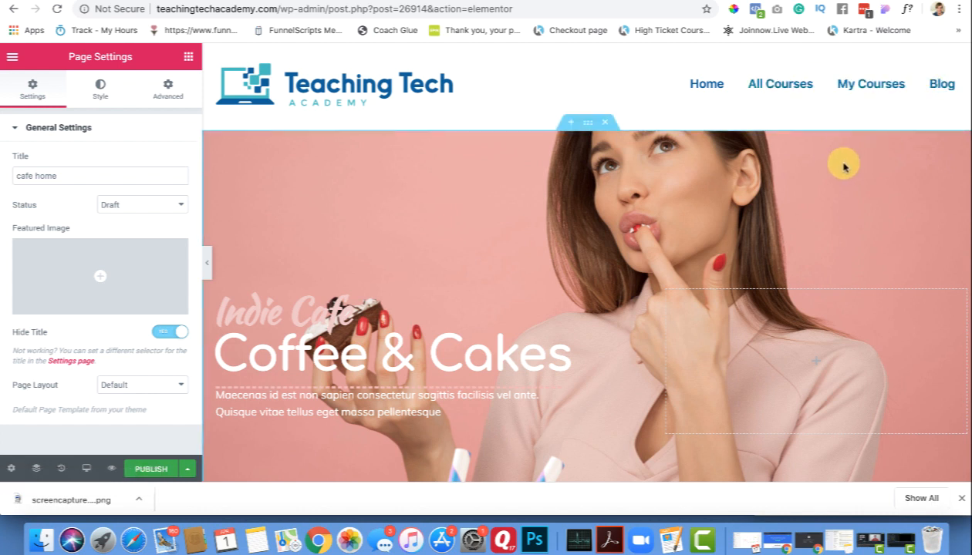
Step: Examine how the hero section's background image behaves against the Cupcake Smoothies section and the feature boxes below it
{"action": "scroll", "coordinate": [780, 229], "scroll_direction": "down", "scroll_amount": 1}
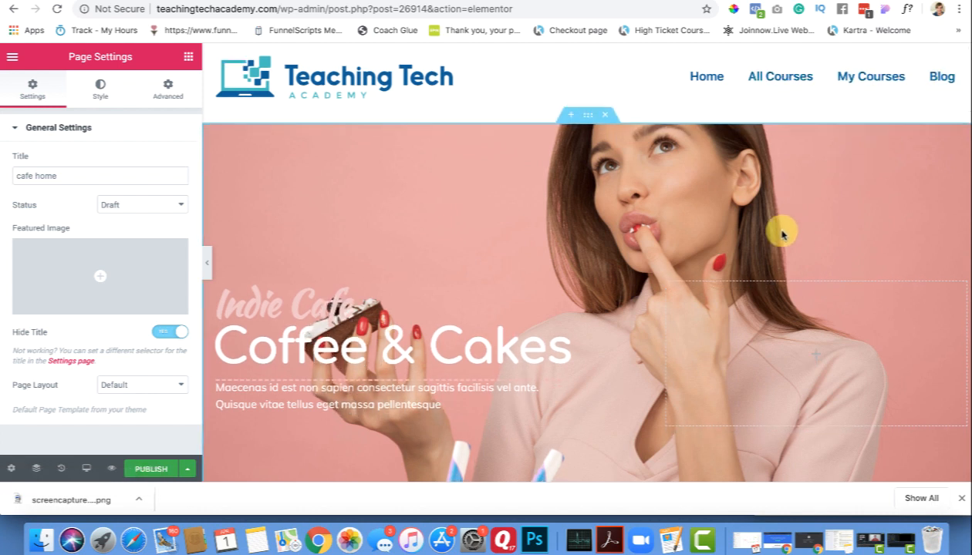
{"action": "scroll", "coordinate": [780, 231], "scroll_direction": "down", "scroll_amount": 10}
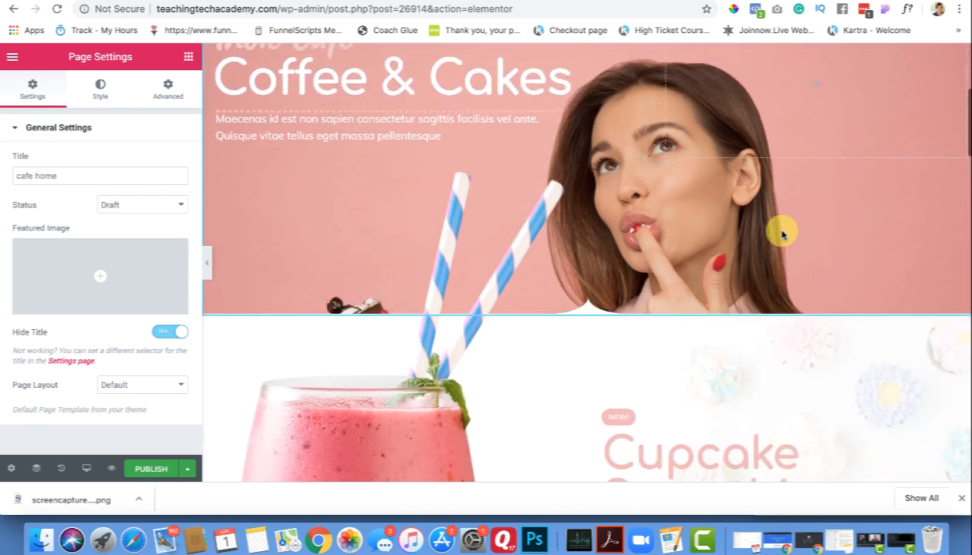
{"action": "scroll", "coordinate": [780, 231], "scroll_direction": "up", "scroll_amount": 10}
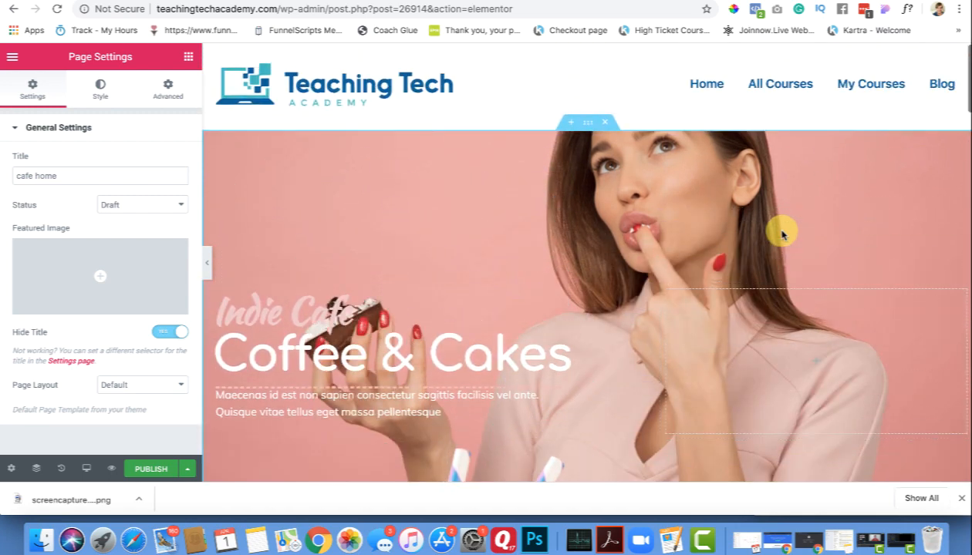
{"action": "scroll", "coordinate": [781, 233], "scroll_direction": "down", "scroll_amount": 10}
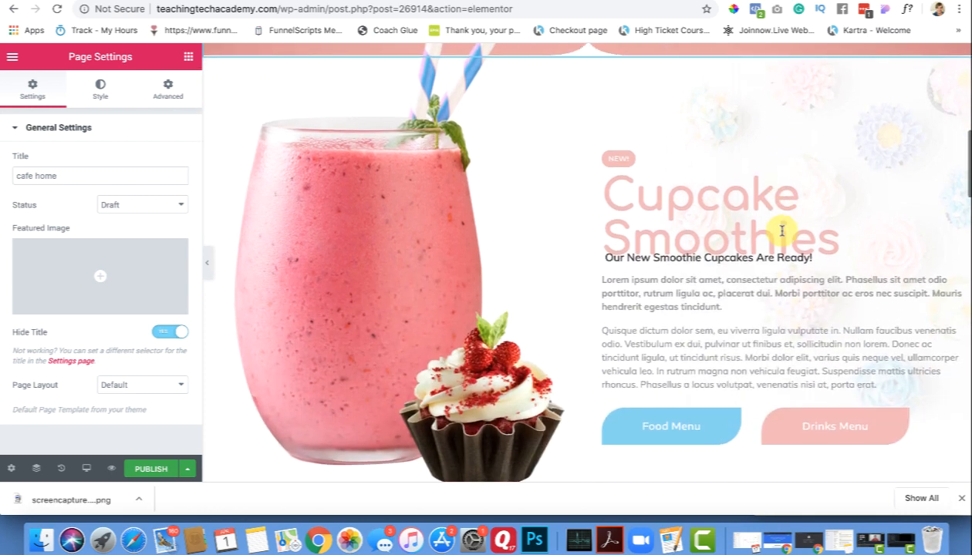
{"action": "scroll", "coordinate": [781, 232], "scroll_direction": "up", "scroll_amount": 8}
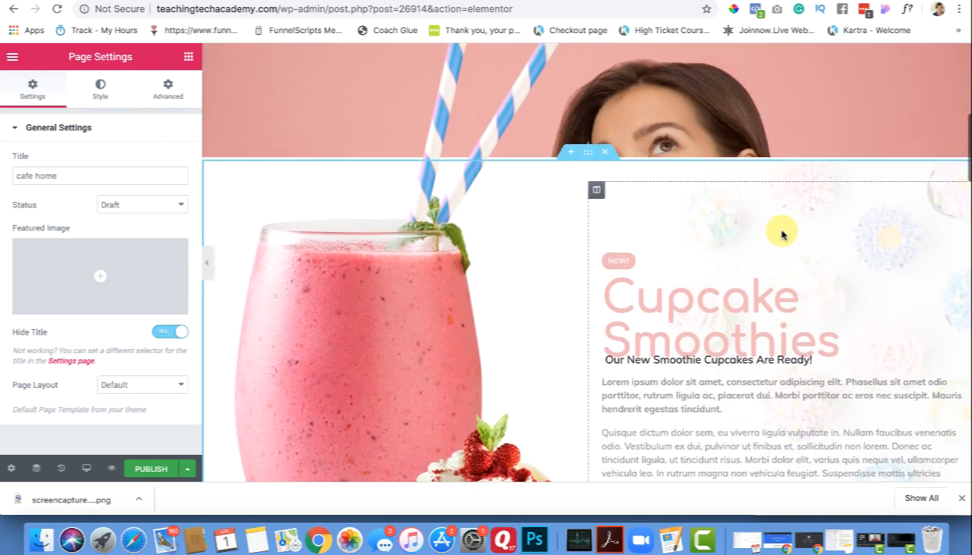
{"action": "scroll", "coordinate": [781, 234], "scroll_direction": "up", "scroll_amount": 3}
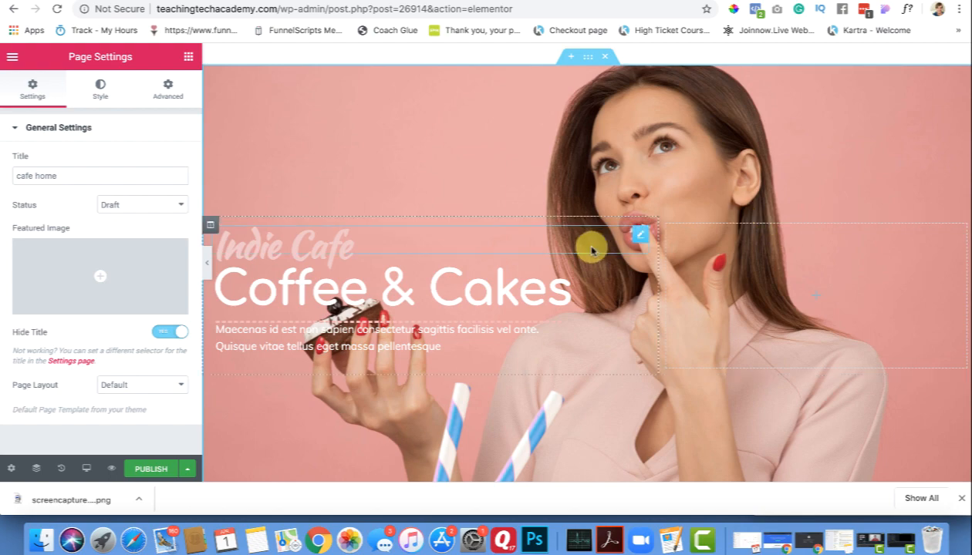
{"action": "scroll", "coordinate": [590, 248], "scroll_direction": "up", "scroll_amount": 1}
{"action": "scroll", "coordinate": [590, 248], "scroll_direction": "down", "scroll_amount": 10}
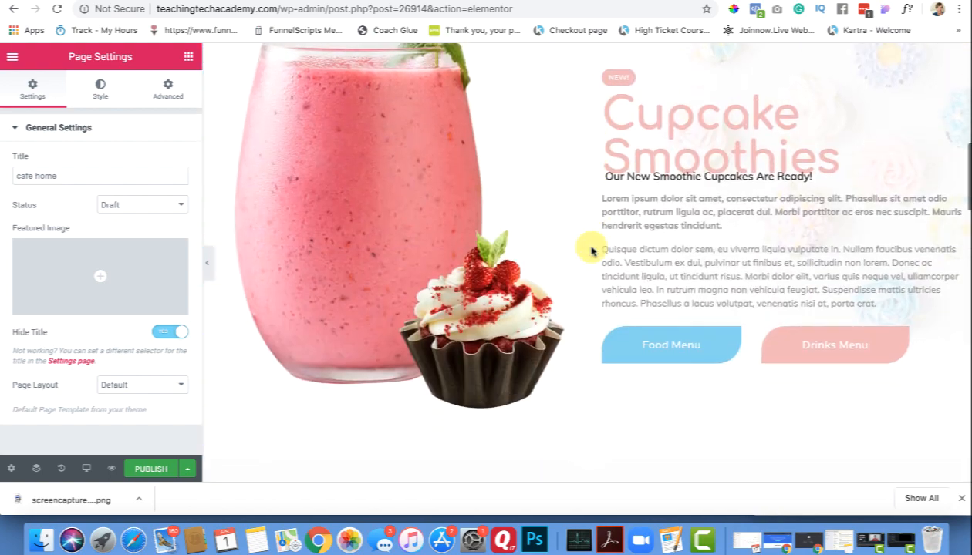
{"action": "scroll", "coordinate": [590, 249], "scroll_direction": "down", "scroll_amount": 4}
{"action": "scroll", "coordinate": [591, 249], "scroll_direction": "up", "scroll_amount": 8}
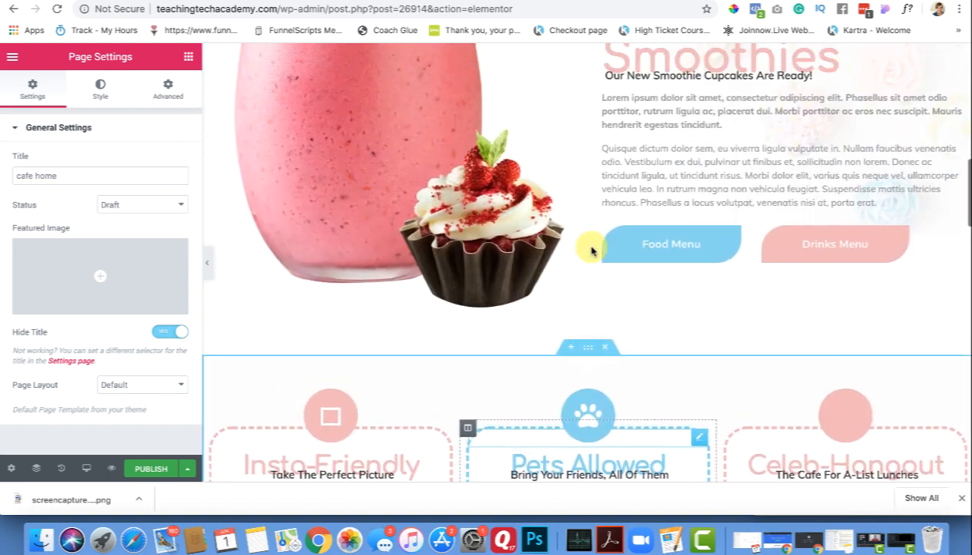
{"action": "scroll", "coordinate": [591, 248], "scroll_direction": "up", "scroll_amount": 6}
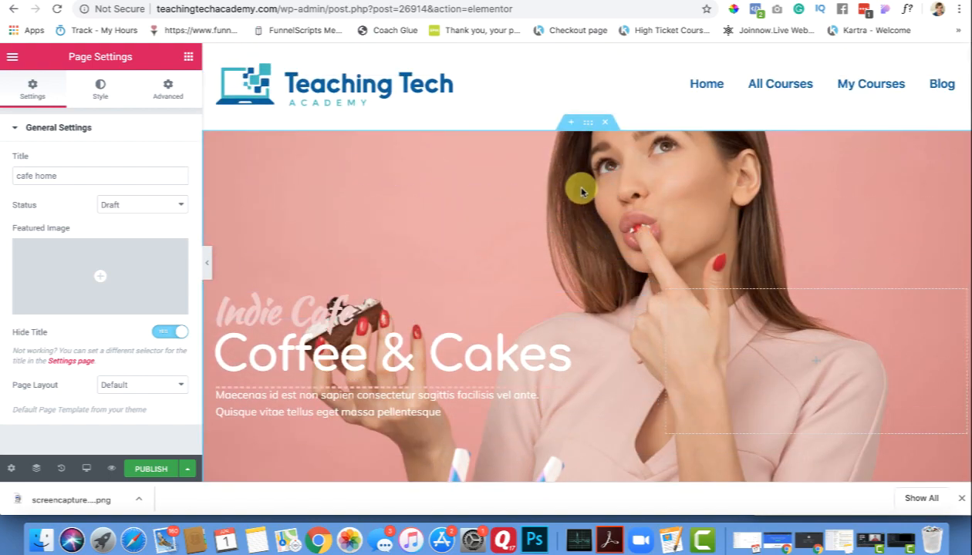
{"action": "scroll", "coordinate": [467, 233], "scroll_direction": "down", "scroll_amount": 3}
{"action": "scroll", "coordinate": [393, 287], "scroll_direction": "up", "scroll_amount": 2}
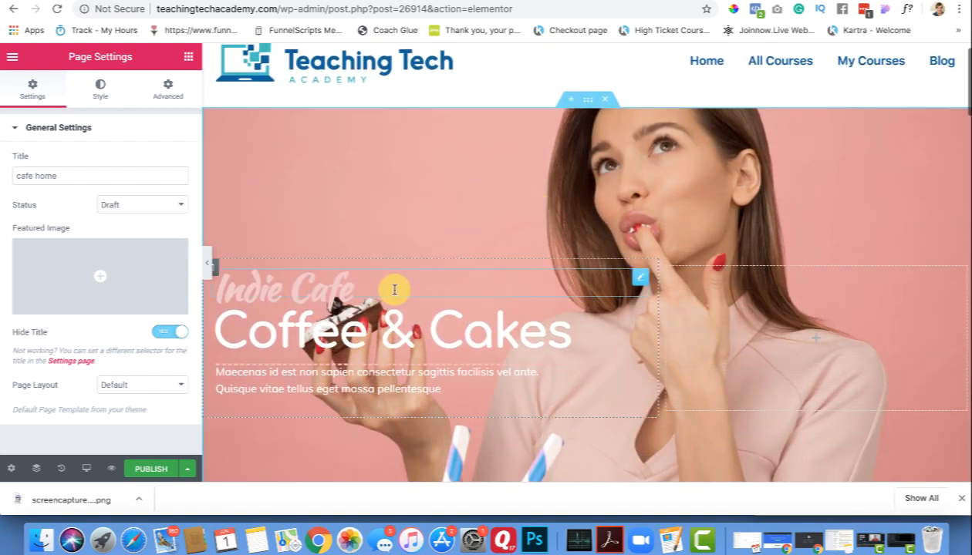
{"action": "scroll", "coordinate": [359, 324], "scroll_direction": "down", "scroll_amount": 2}
{"action": "scroll", "coordinate": [359, 324], "scroll_direction": "down", "scroll_amount": 7}
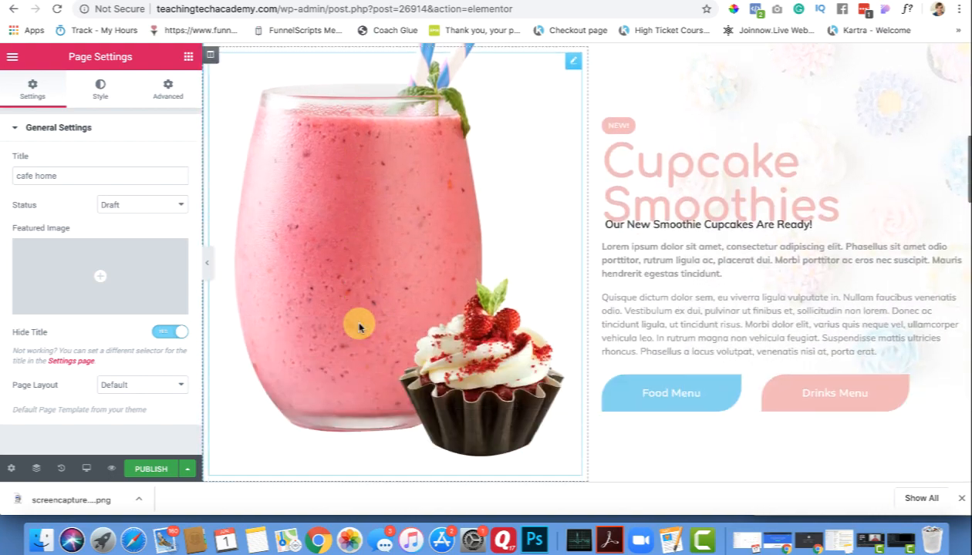
{"action": "scroll", "coordinate": [358, 323], "scroll_direction": "up", "scroll_amount": 8}
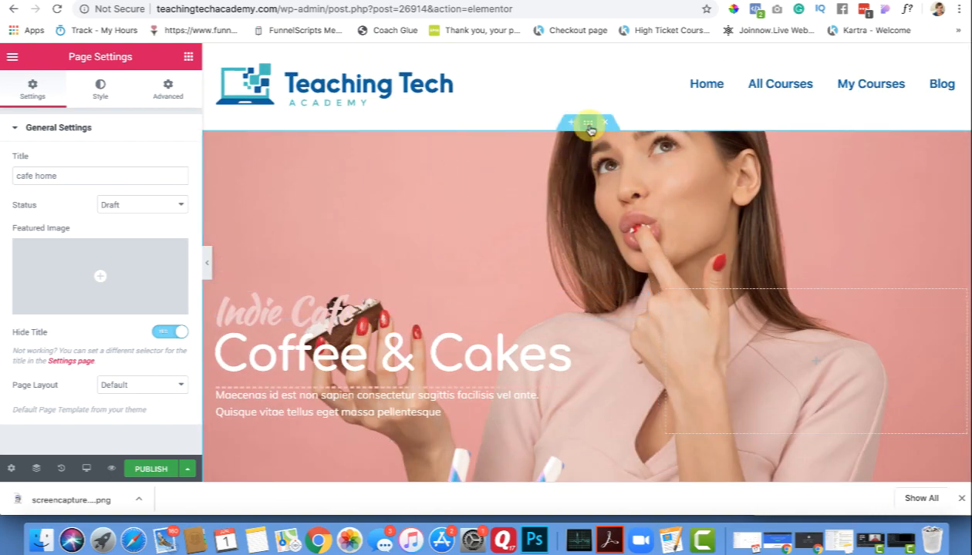
Step: Open the Coffee & Cakes hero section for editing, dismiss the editing tip and show its background style settings
{"action": "left_click", "coordinate": [588, 126]}
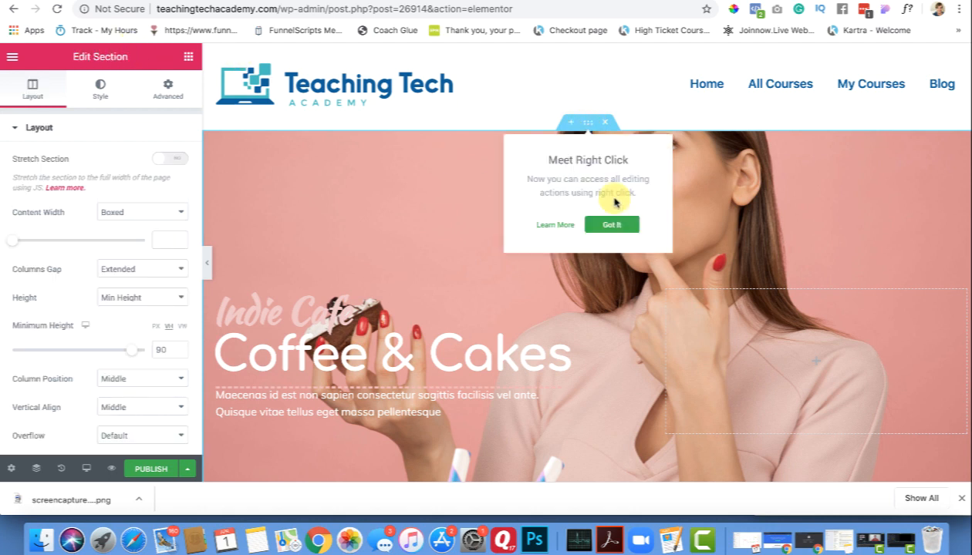
{"action": "left_click", "coordinate": [612, 223]}
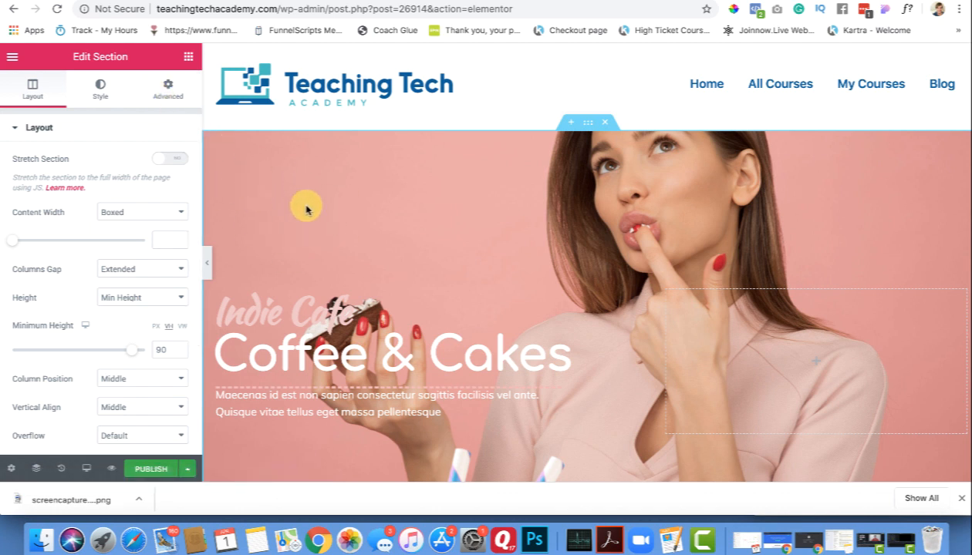
{"action": "left_click", "coordinate": [98, 86]}
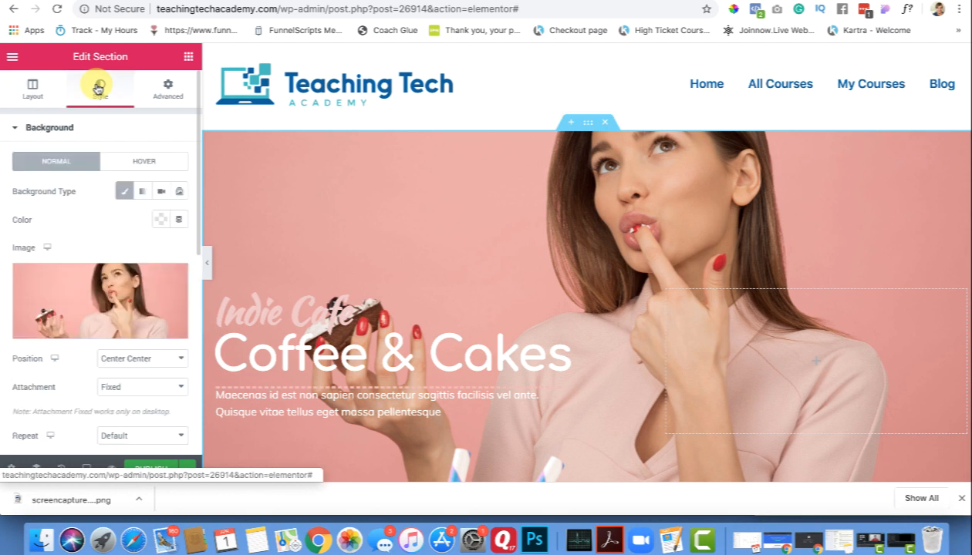
{"action": "scroll", "coordinate": [78, 304], "scroll_direction": "down", "scroll_amount": 2}
Step: Replace the Coffee & Cakes hero background image with the media library's cafe interior photo, petr-sevcovic-qE1jxYXiwOA-unsplash-scaled.jpg
{"action": "left_click", "coordinate": [85, 290]}
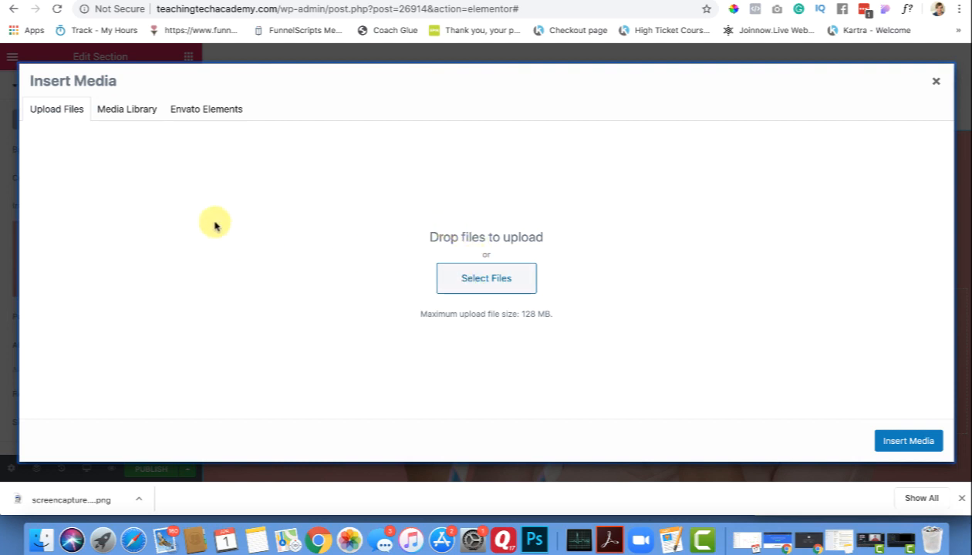
{"action": "left_click", "coordinate": [189, 112]}
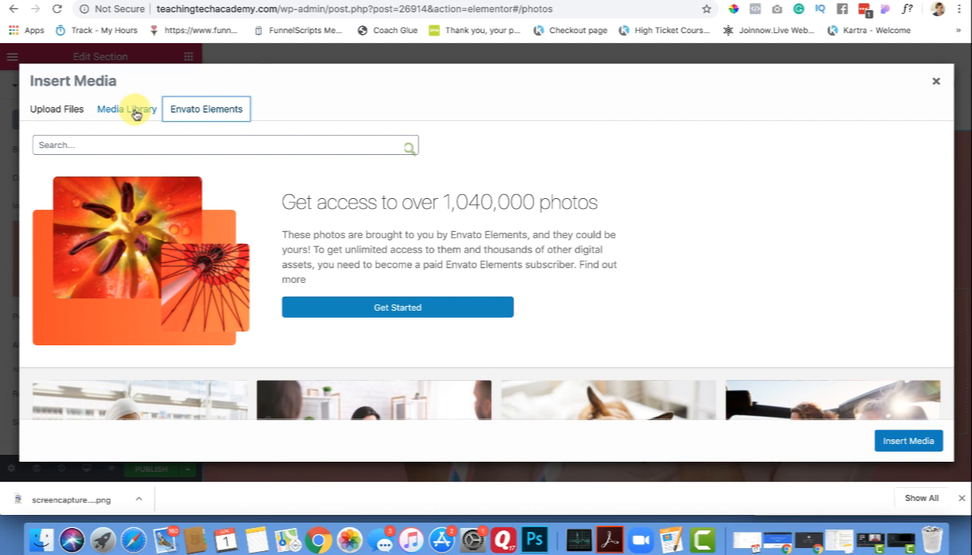
{"action": "left_click", "coordinate": [136, 113]}
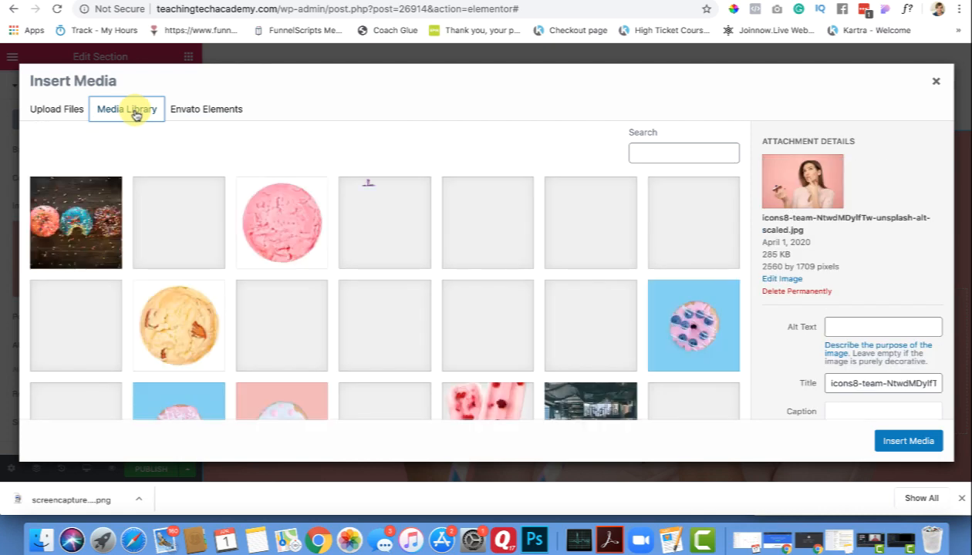
{"action": "scroll", "coordinate": [230, 241], "scroll_direction": "down", "scroll_amount": 3}
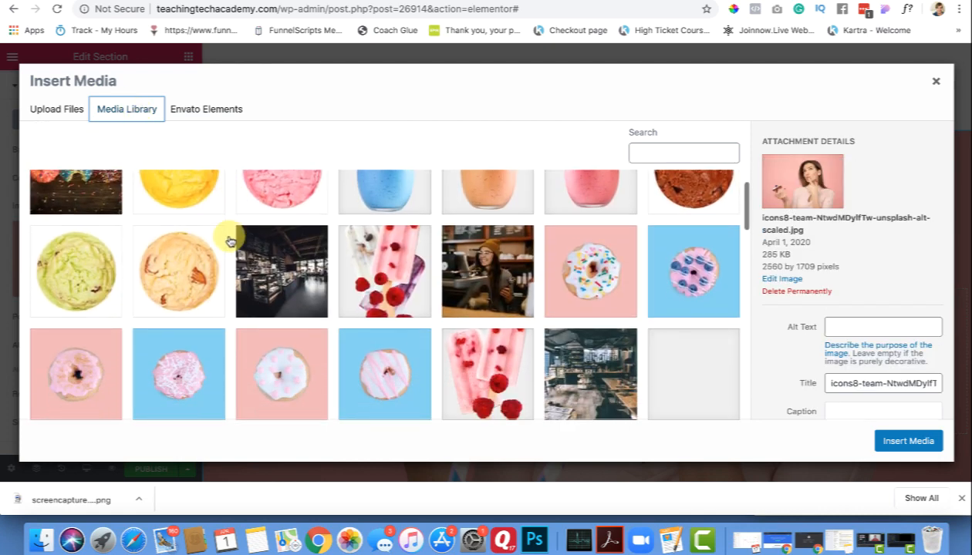
{"action": "scroll", "coordinate": [230, 242], "scroll_direction": "down", "scroll_amount": 5}
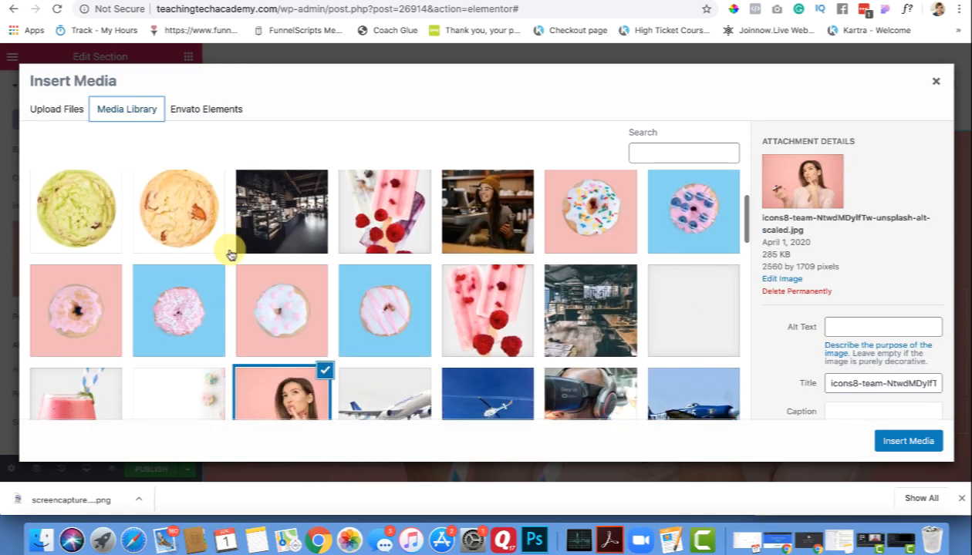
{"action": "scroll", "coordinate": [230, 255], "scroll_direction": "up", "scroll_amount": 5}
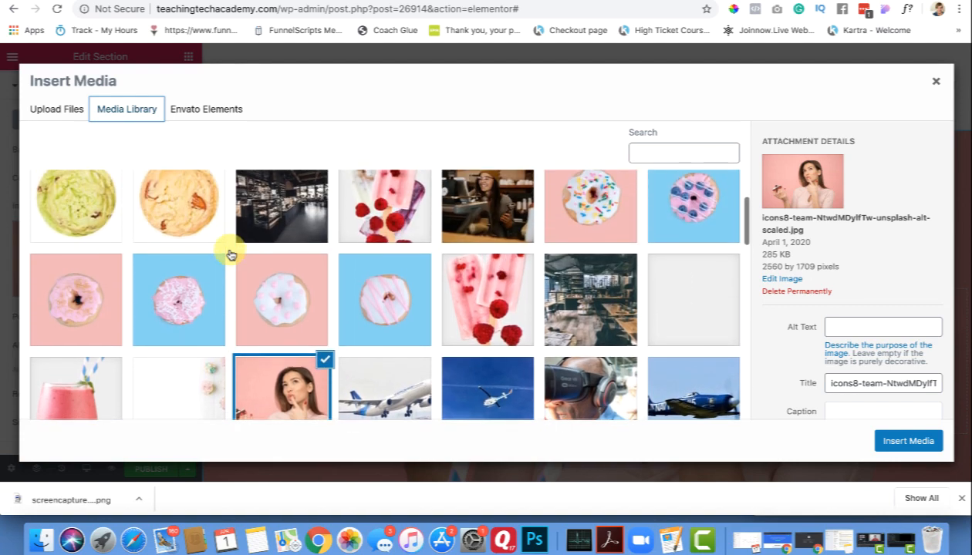
{"action": "scroll", "coordinate": [230, 255], "scroll_direction": "down", "scroll_amount": 3}
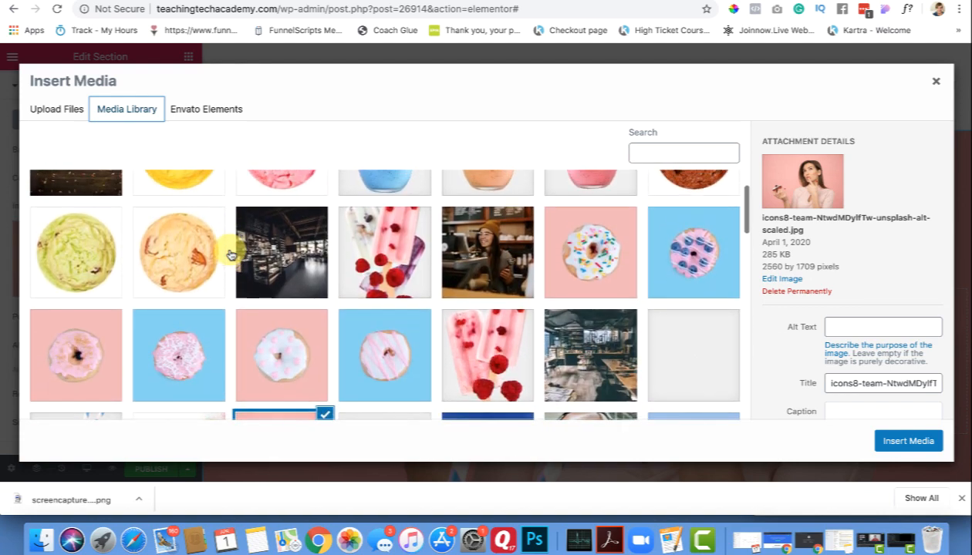
{"action": "scroll", "coordinate": [232, 246], "scroll_direction": "up", "scroll_amount": 3}
{"action": "scroll", "coordinate": [233, 254], "scroll_direction": "down", "scroll_amount": 3}
{"action": "left_click", "coordinate": [611, 348]}
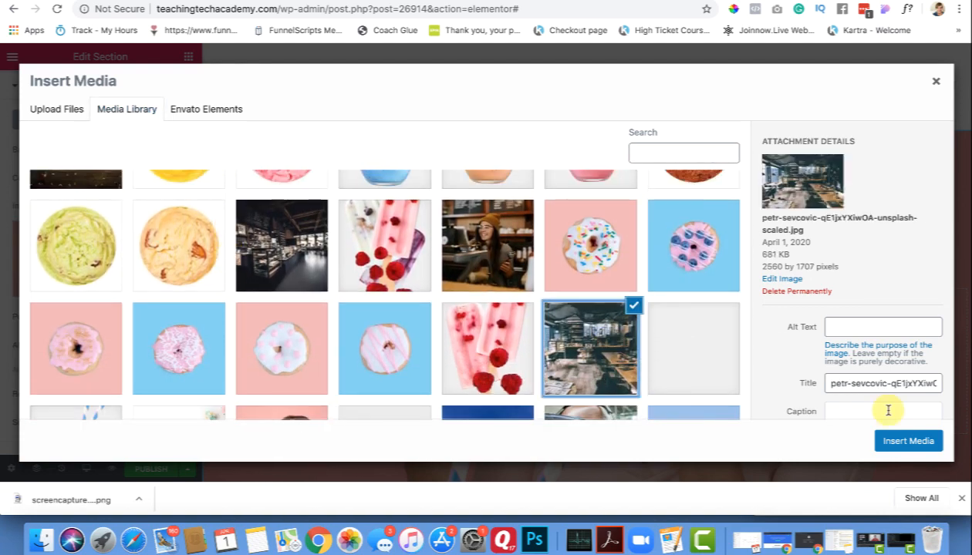
{"action": "left_click", "coordinate": [909, 442]}
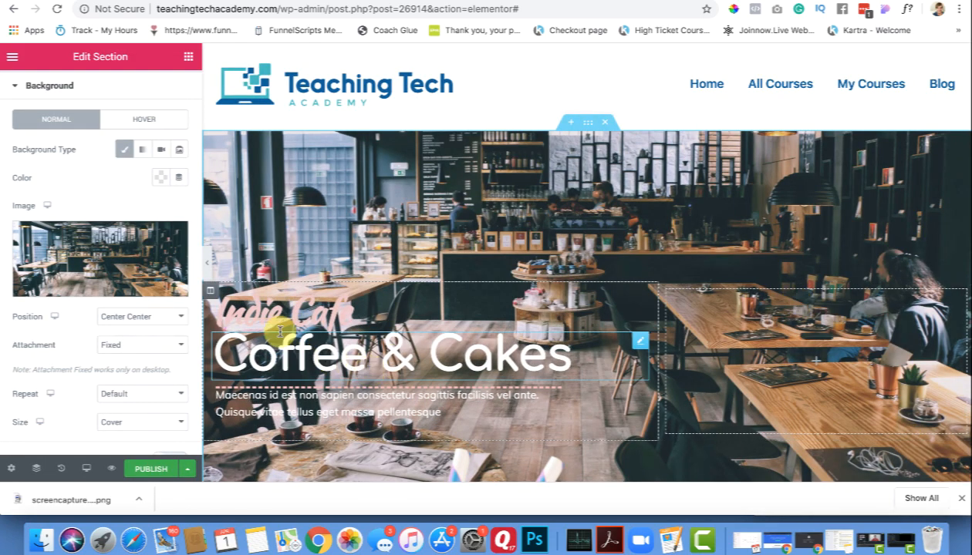
Step: Examine how the new hero background looks behind the Coffee & Cakes text and the straws of the Cupcake Smoothies section
{"action": "scroll", "coordinate": [401, 223], "scroll_direction": "down", "scroll_amount": 2}
{"action": "scroll", "coordinate": [401, 224], "scroll_direction": "up", "scroll_amount": 1}
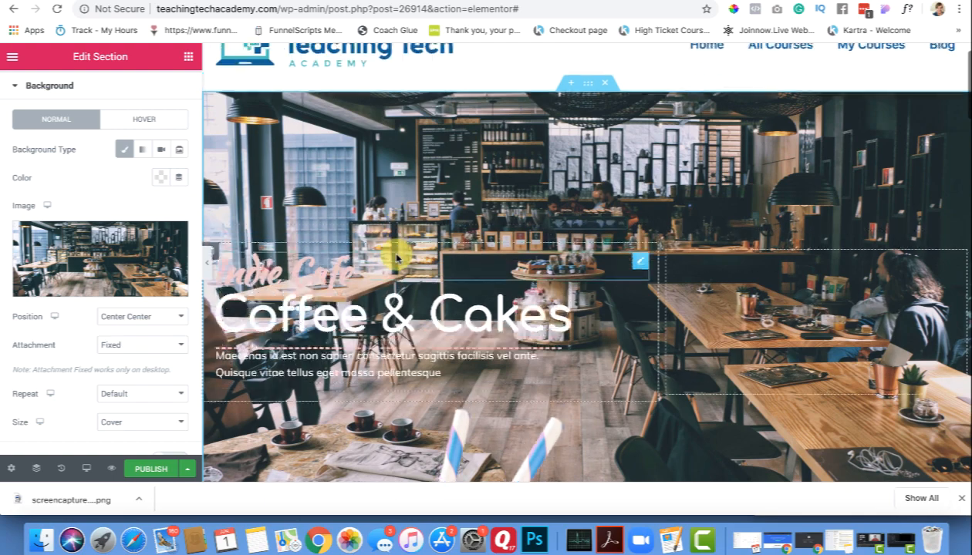
{"action": "scroll", "coordinate": [259, 294], "scroll_direction": "down", "scroll_amount": 1}
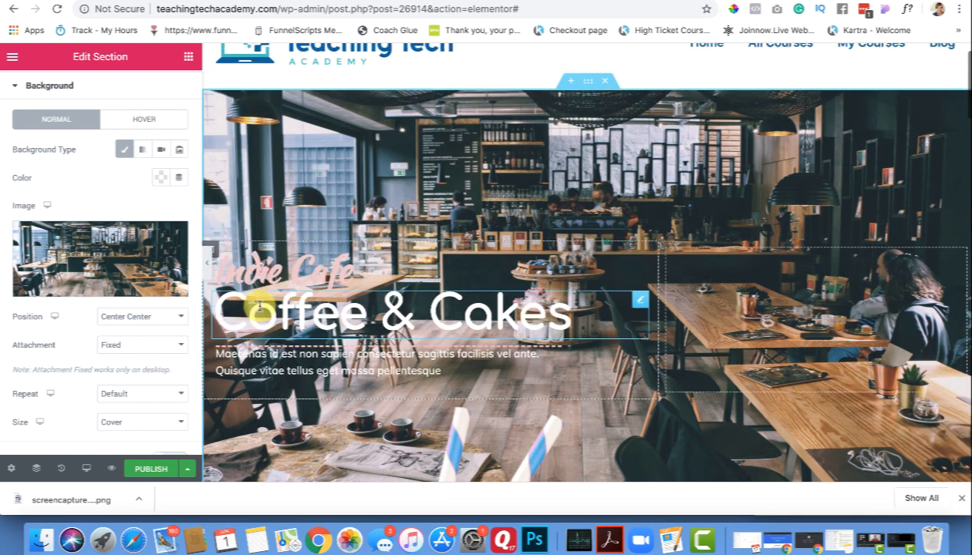
{"action": "scroll", "coordinate": [380, 211], "scroll_direction": "up", "scroll_amount": 2}
{"action": "scroll", "coordinate": [309, 345], "scroll_direction": "down", "scroll_amount": 5}
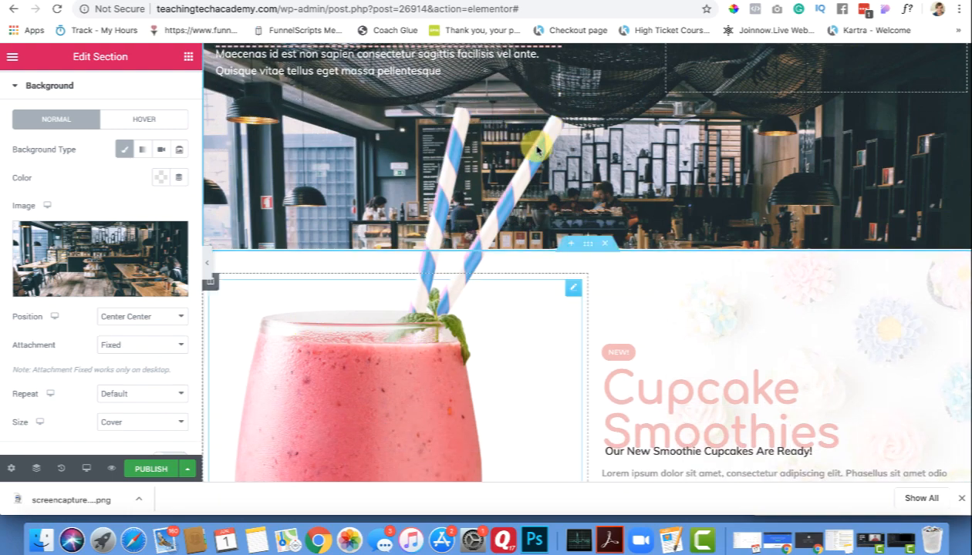
{"action": "scroll", "coordinate": [434, 331], "scroll_direction": "down", "scroll_amount": 3}
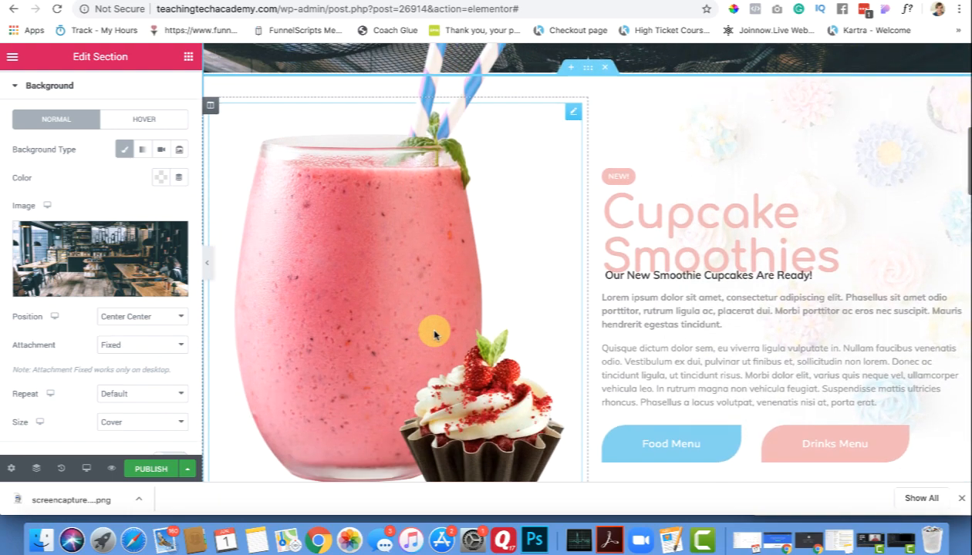
{"action": "scroll", "coordinate": [434, 334], "scroll_direction": "up", "scroll_amount": 7}
{"action": "scroll", "coordinate": [435, 334], "scroll_direction": "up", "scroll_amount": 1}
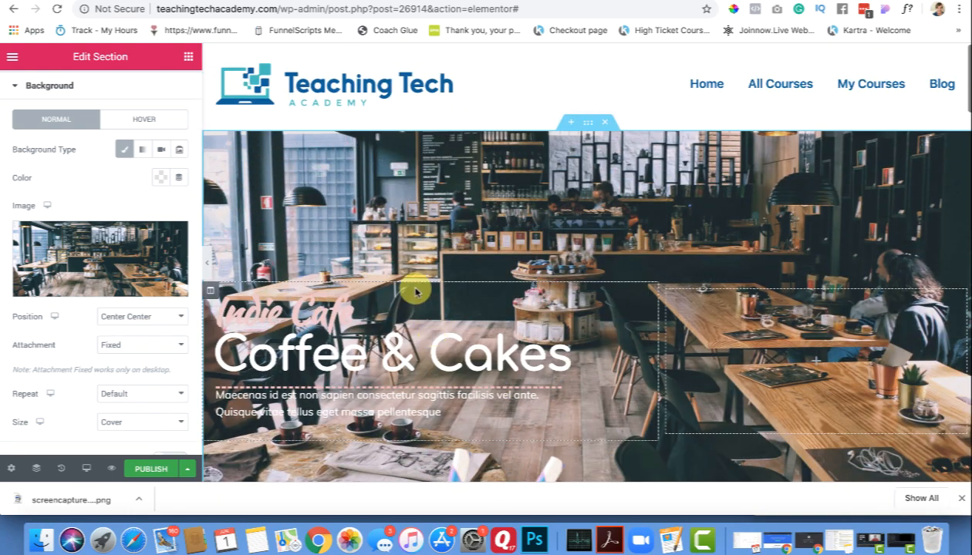
Step: Set the hero section's background overlay color to #864E4E
{"action": "mouse_move", "coordinate": [109, 274]}
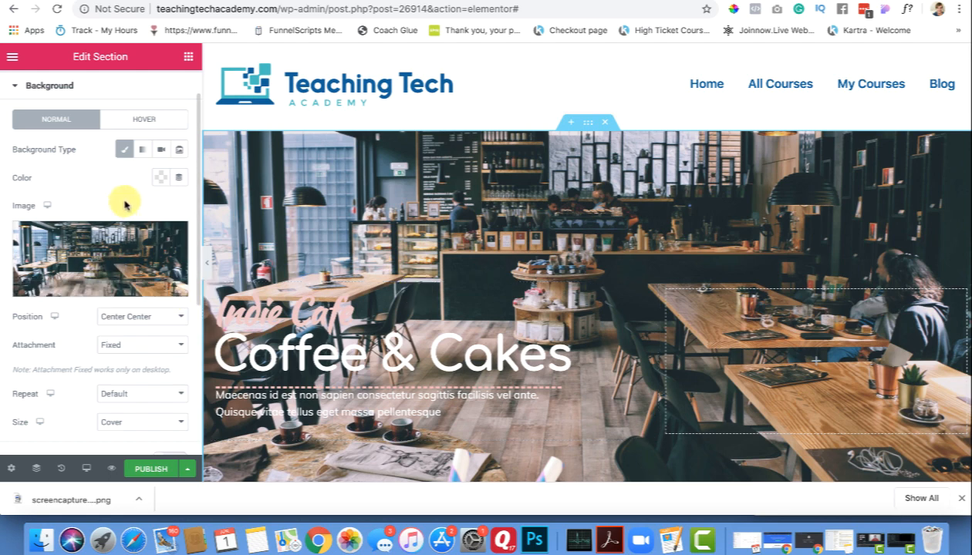
{"action": "scroll", "coordinate": [120, 212], "scroll_direction": "down", "scroll_amount": 2}
{"action": "scroll", "coordinate": [114, 224], "scroll_direction": "down", "scroll_amount": 6}
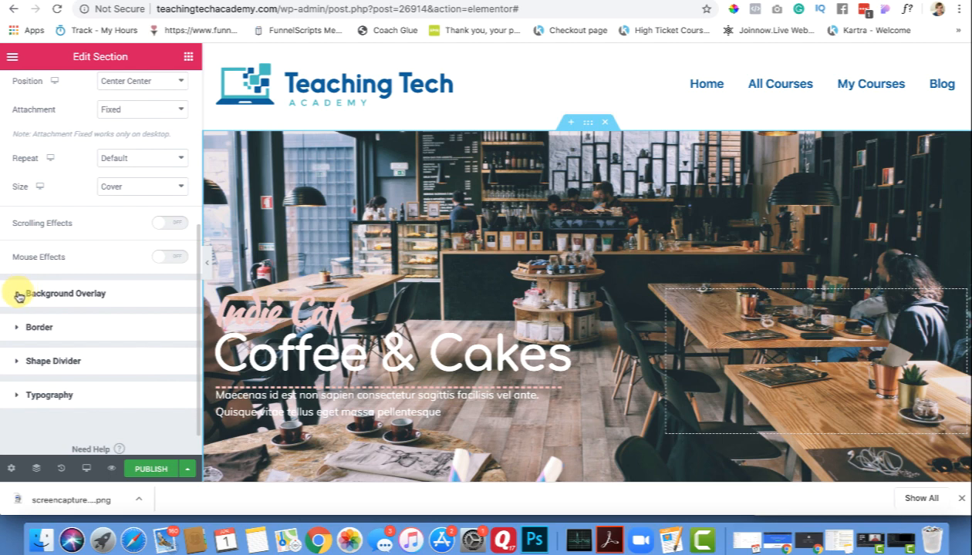
{"action": "left_click", "coordinate": [19, 295]}
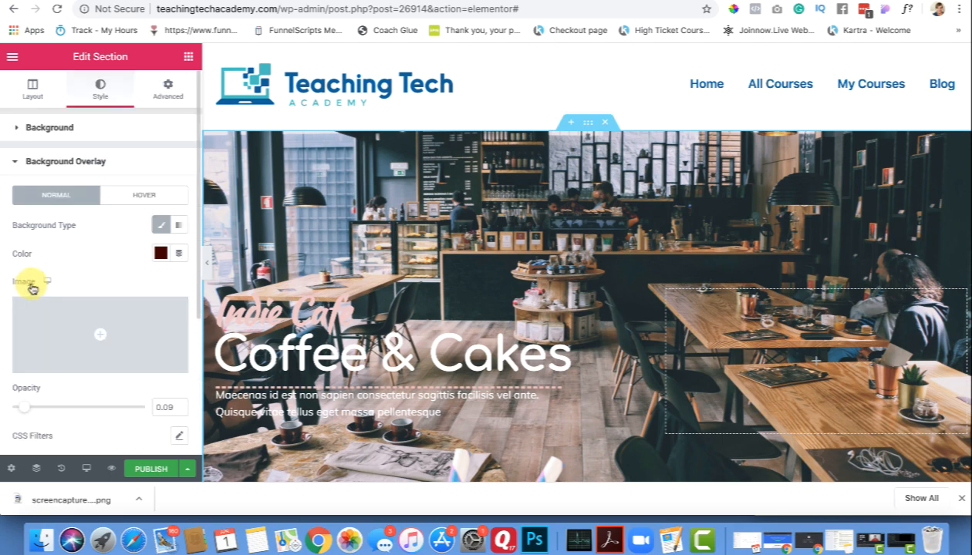
{"action": "left_click", "coordinate": [159, 254]}
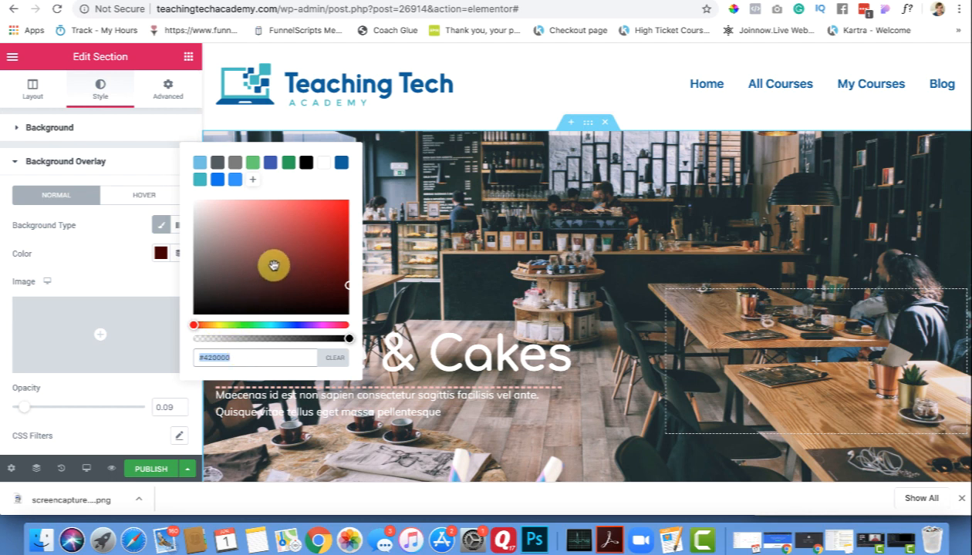
{"action": "type", "text": "#D58282"}
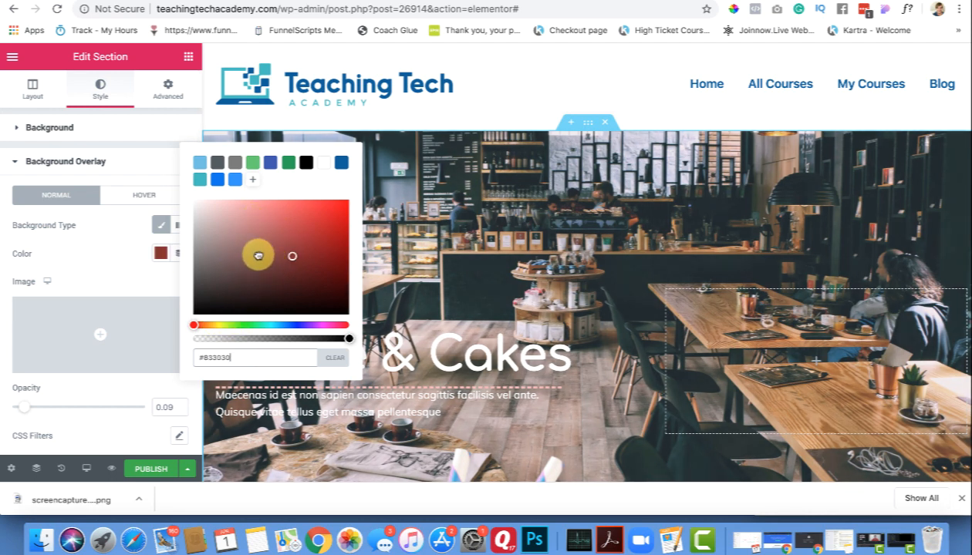
{"action": "left_click", "coordinate": [258, 256]}
{"action": "scroll", "coordinate": [100, 300], "scroll_direction": "down", "scroll_amount": 1}
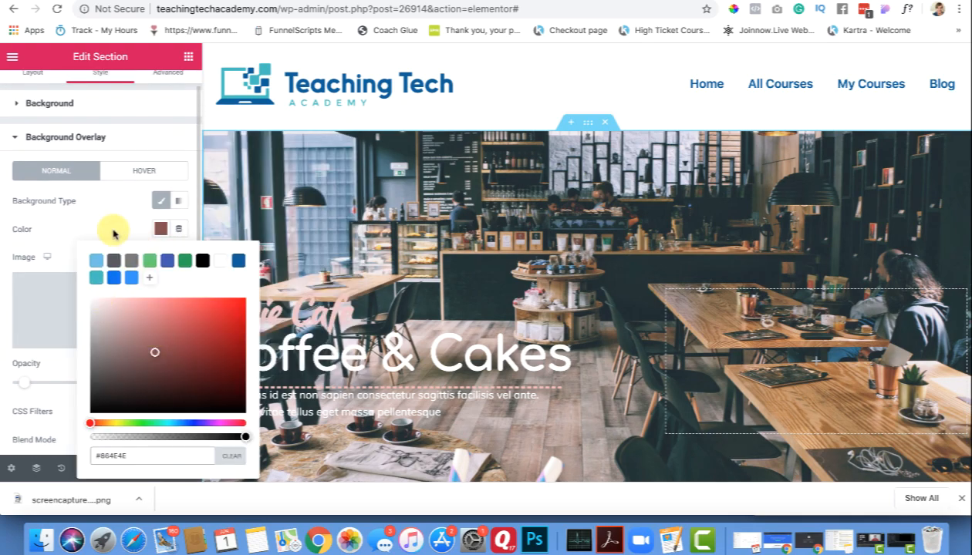
{"action": "left_click", "coordinate": [113, 233]}
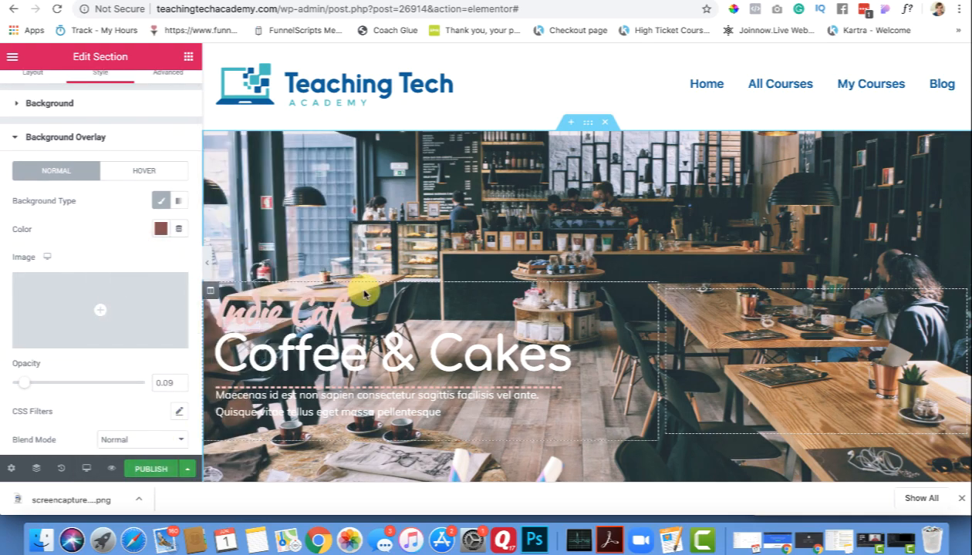
Step: Collapse the overlay settings and review the hero section together with the Cupcake Smoothies section and feature boxes below it
{"action": "scroll", "coordinate": [355, 294], "scroll_direction": "down", "scroll_amount": 5}
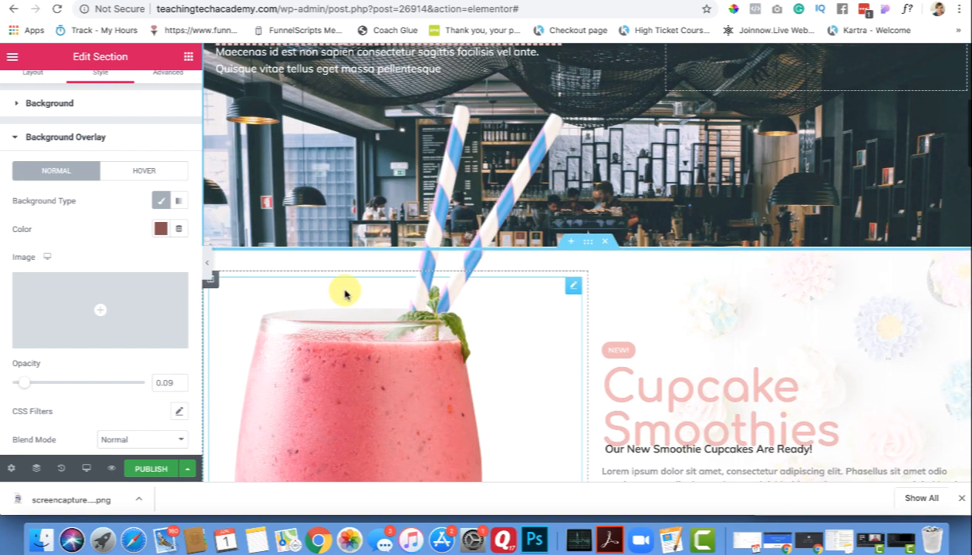
{"action": "scroll", "coordinate": [345, 294], "scroll_direction": "down", "scroll_amount": 8}
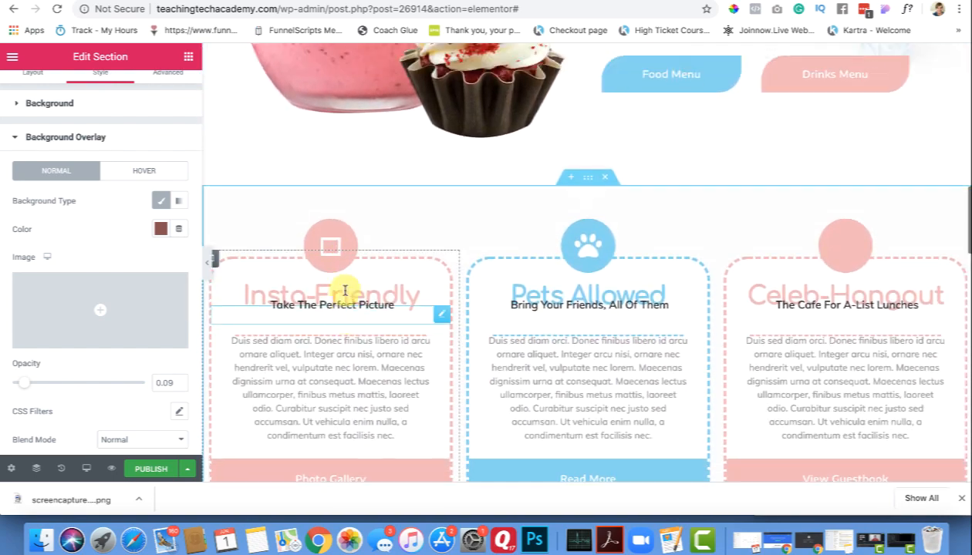
{"action": "scroll", "coordinate": [345, 290], "scroll_direction": "up", "scroll_amount": 12}
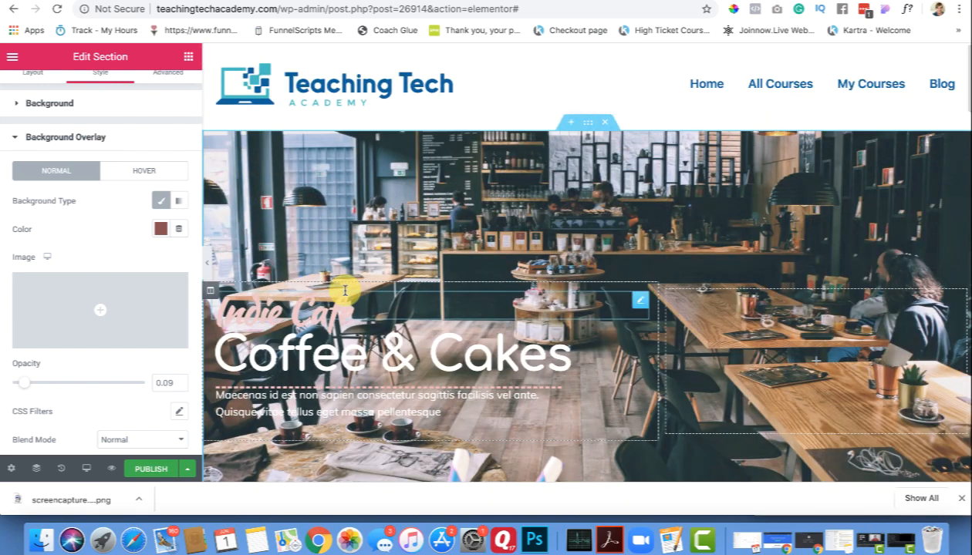
{"action": "left_click", "coordinate": [16, 141]}
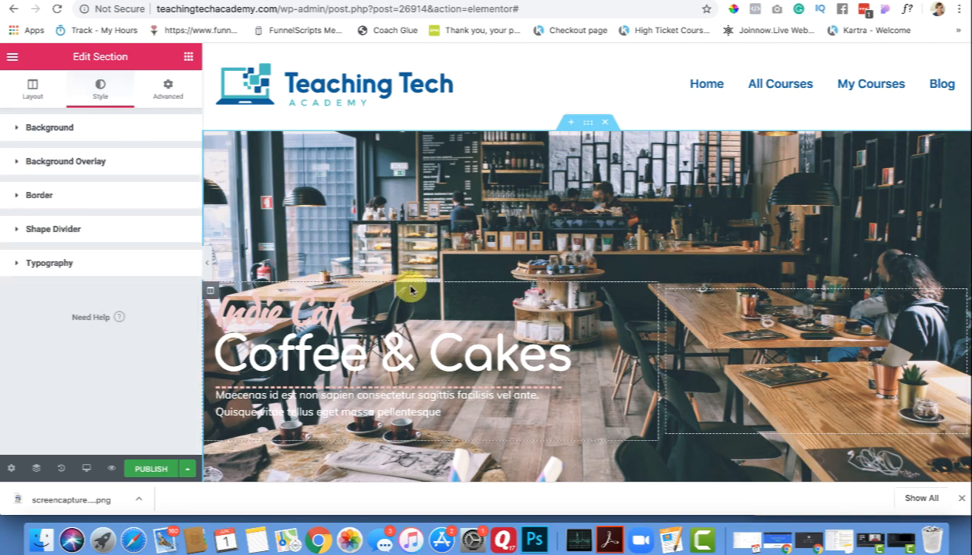
{"action": "scroll", "coordinate": [411, 288], "scroll_direction": "down", "scroll_amount": 3}
{"action": "scroll", "coordinate": [410, 290], "scroll_direction": "up", "scroll_amount": 2}
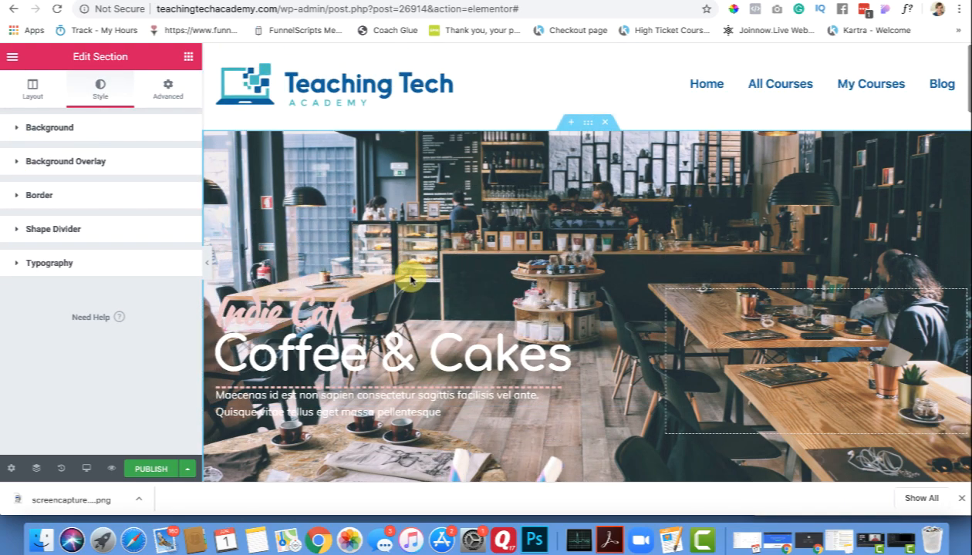
{"action": "scroll", "coordinate": [411, 286], "scroll_direction": "down", "scroll_amount": 6}
{"action": "scroll", "coordinate": [411, 279], "scroll_direction": "down", "scroll_amount": 5}
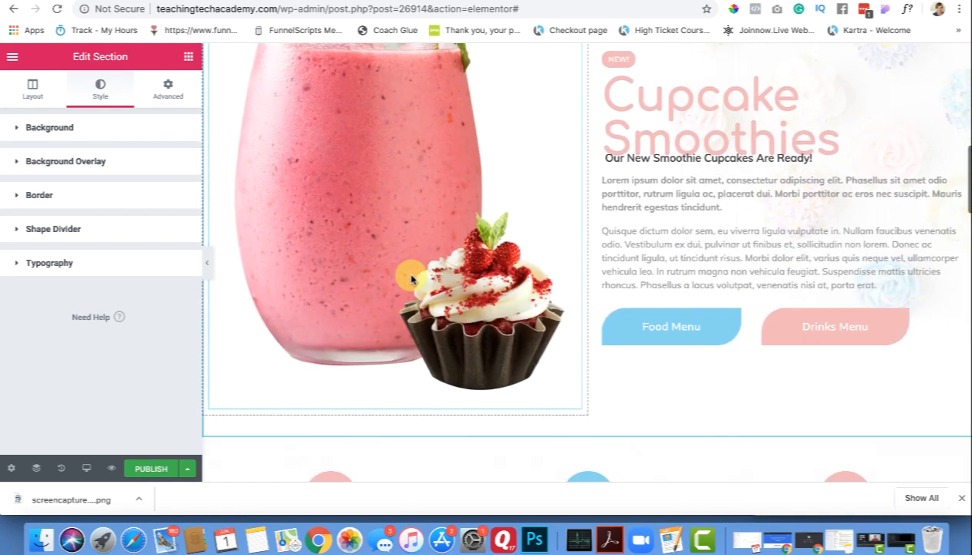
Step: Open the Cupcake Smoothies heading for editing and look over the Sweet Treats and Share Your Favourites sections
{"action": "left_click", "coordinate": [718, 101]}
{"action": "scroll", "coordinate": [679, 147], "scroll_direction": "down", "scroll_amount": 8}
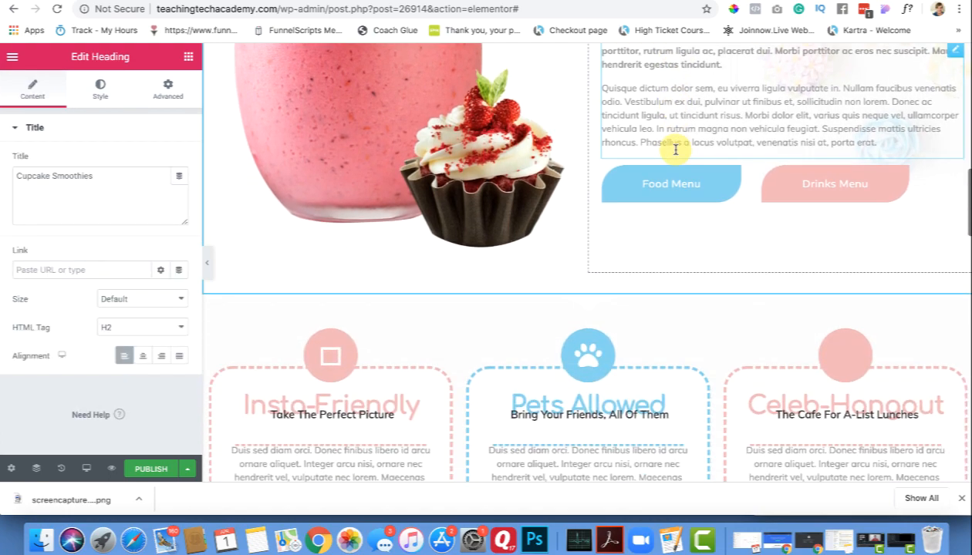
{"action": "scroll", "coordinate": [599, 266], "scroll_direction": "down", "scroll_amount": 8}
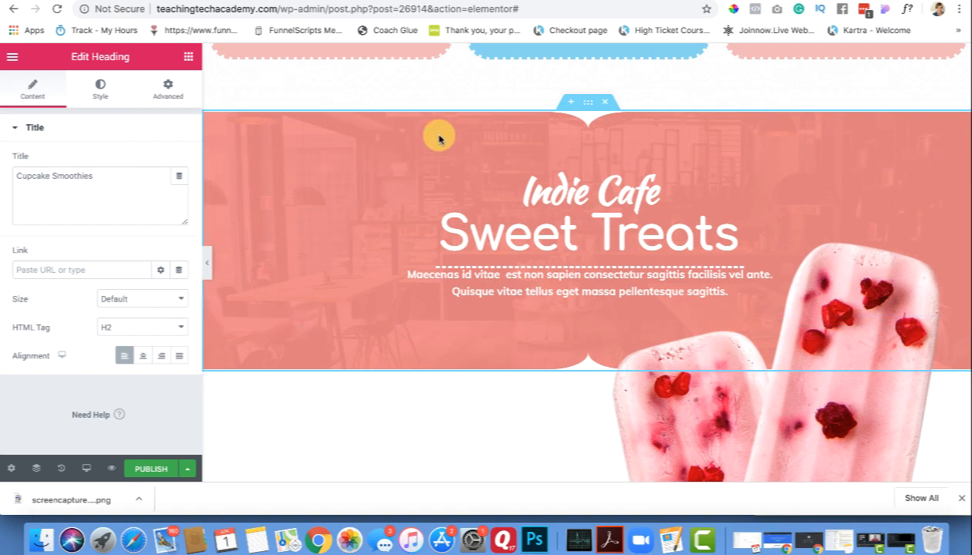
{"action": "scroll", "coordinate": [302, 271], "scroll_direction": "up", "scroll_amount": 1}
{"action": "scroll", "coordinate": [301, 270], "scroll_direction": "down", "scroll_amount": 3}
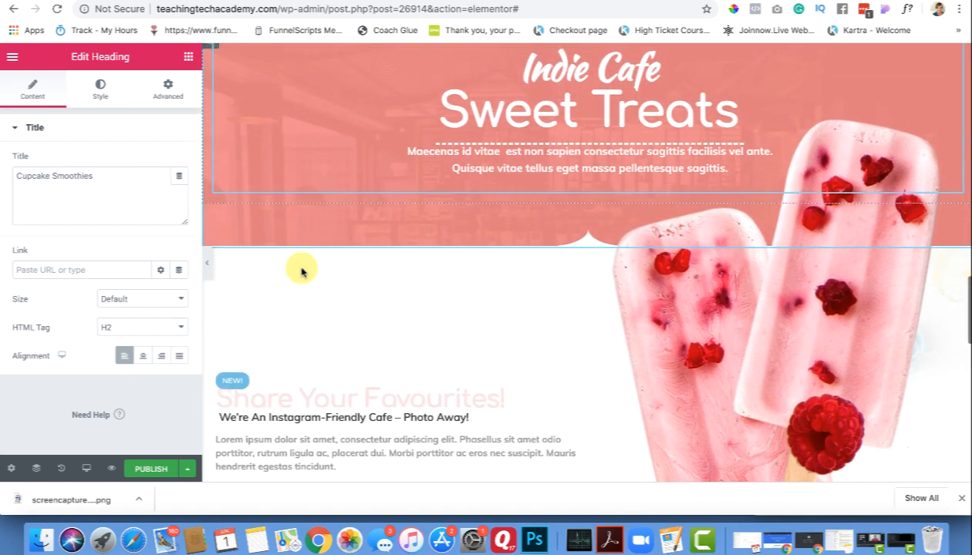
Step: Publish the "cafe home" page
{"action": "scroll", "coordinate": [302, 269], "scroll_direction": "up", "scroll_amount": 8}
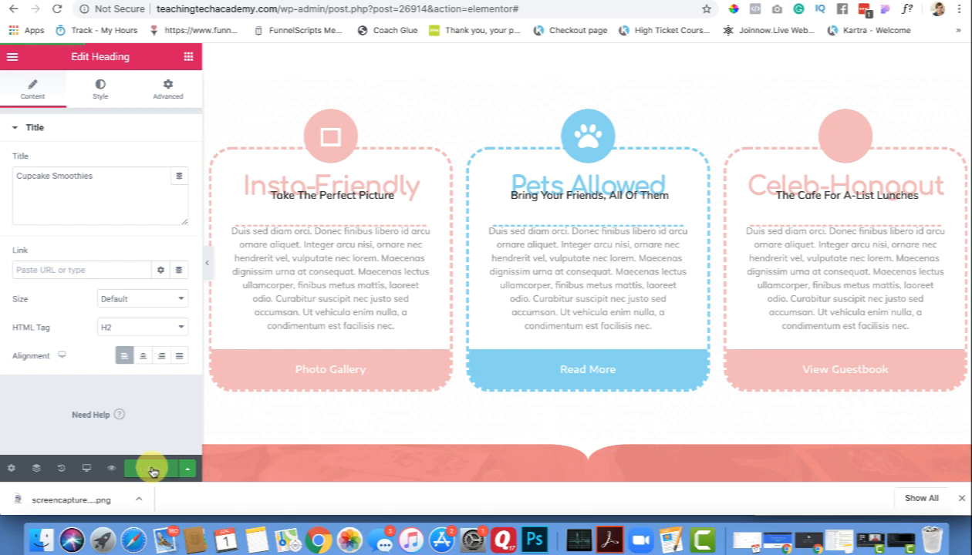
{"action": "scroll", "coordinate": [320, 384], "scroll_direction": "up", "scroll_amount": 4}
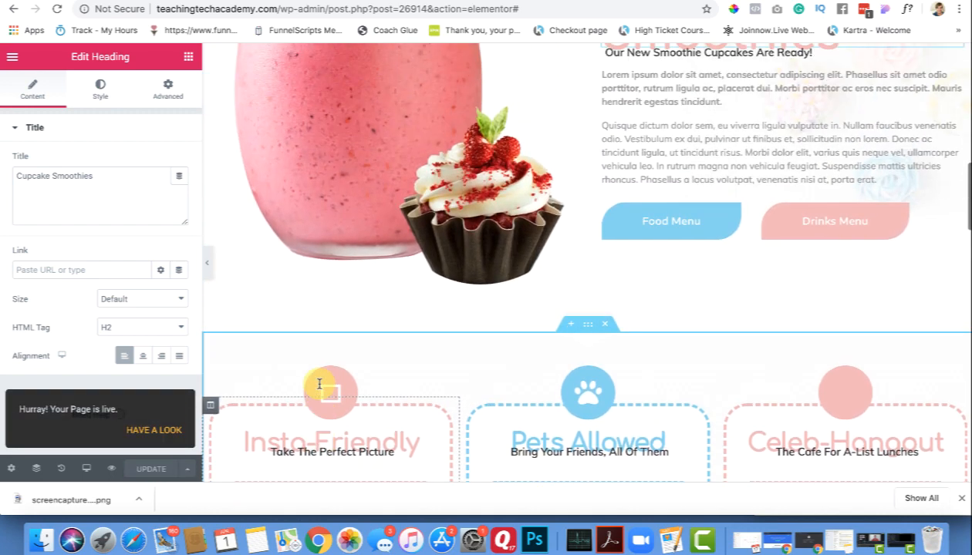
{"action": "scroll", "coordinate": [319, 384], "scroll_direction": "up", "scroll_amount": 3}
Step: Exit the page builder to the WordPress dashboard and show the list of all pages
{"action": "left_click", "coordinate": [11, 59]}
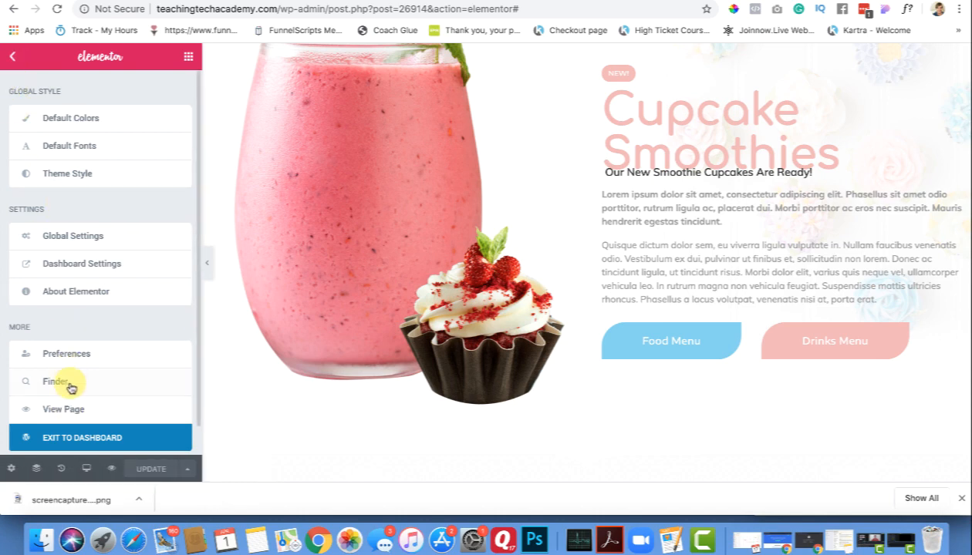
{"action": "left_click", "coordinate": [77, 437]}
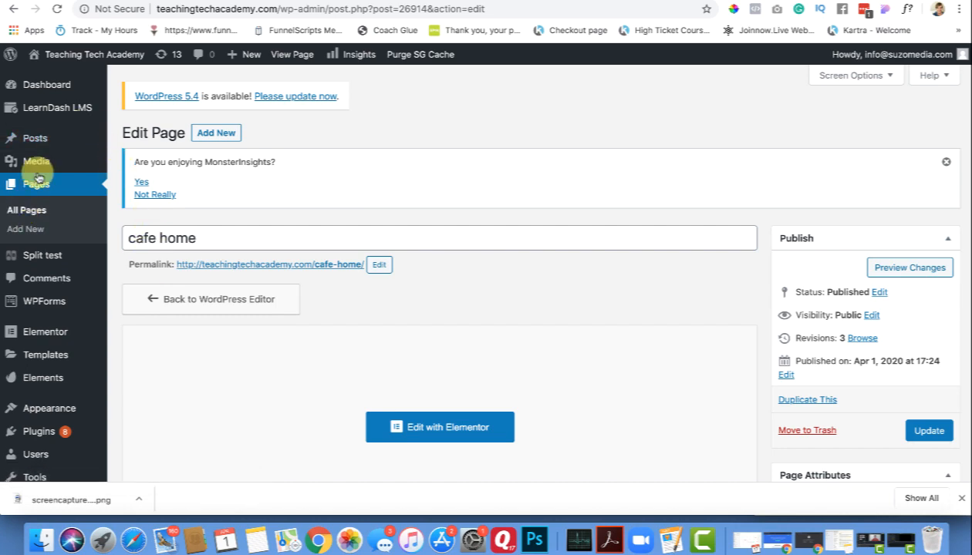
{"action": "left_click", "coordinate": [31, 214]}
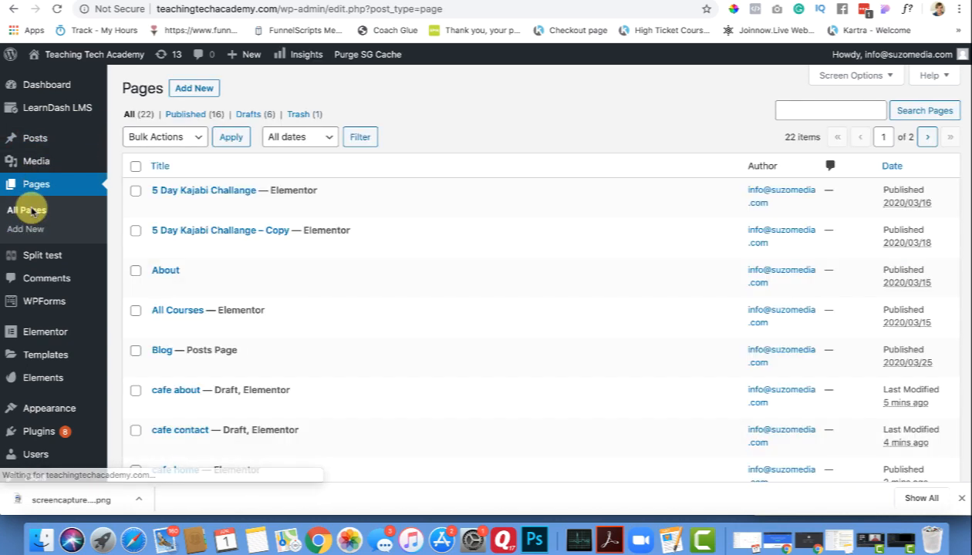
Step: Open the "cafe about" draft page with Elementor and publish it
{"action": "scroll", "coordinate": [230, 286], "scroll_direction": "down", "scroll_amount": 2}
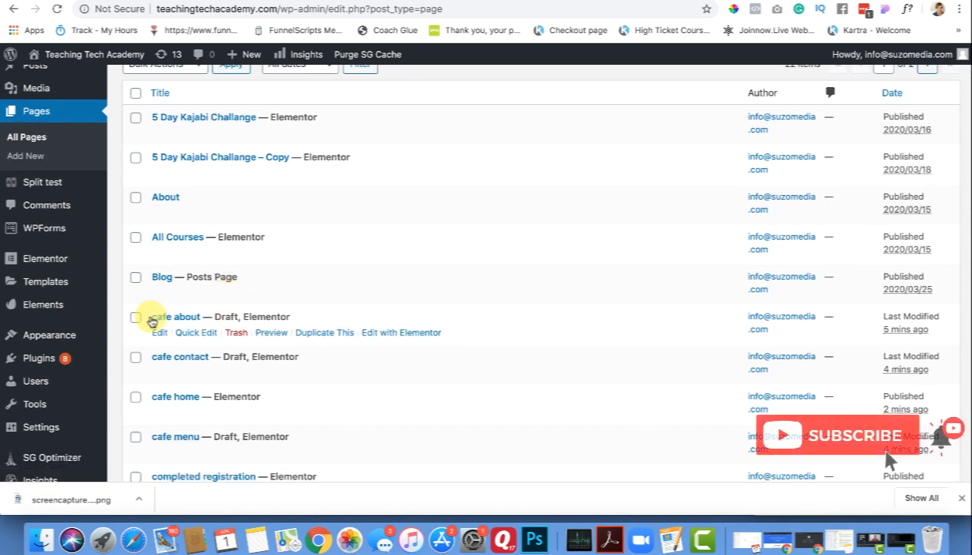
{"action": "left_click", "coordinate": [381, 334]}
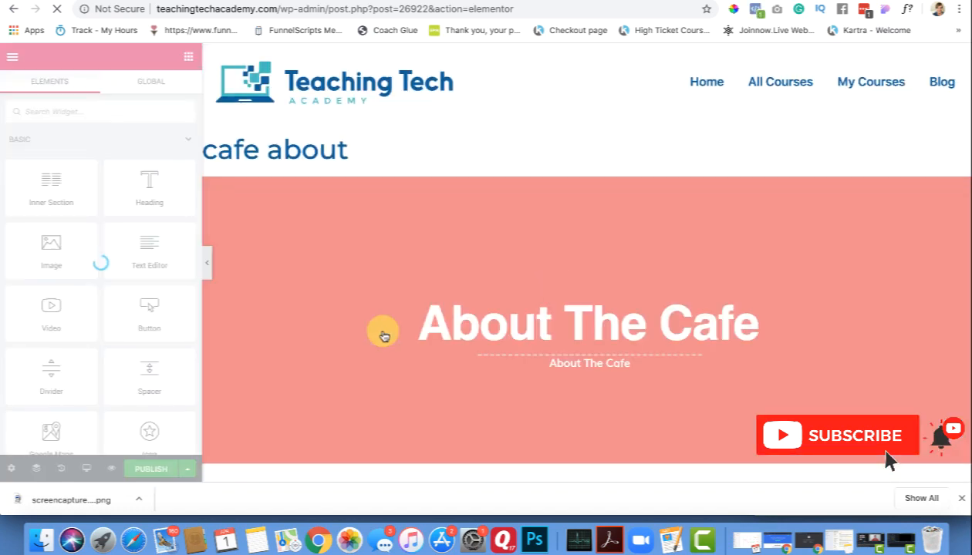
{"action": "scroll", "coordinate": [368, 340], "scroll_direction": "down", "scroll_amount": 3}
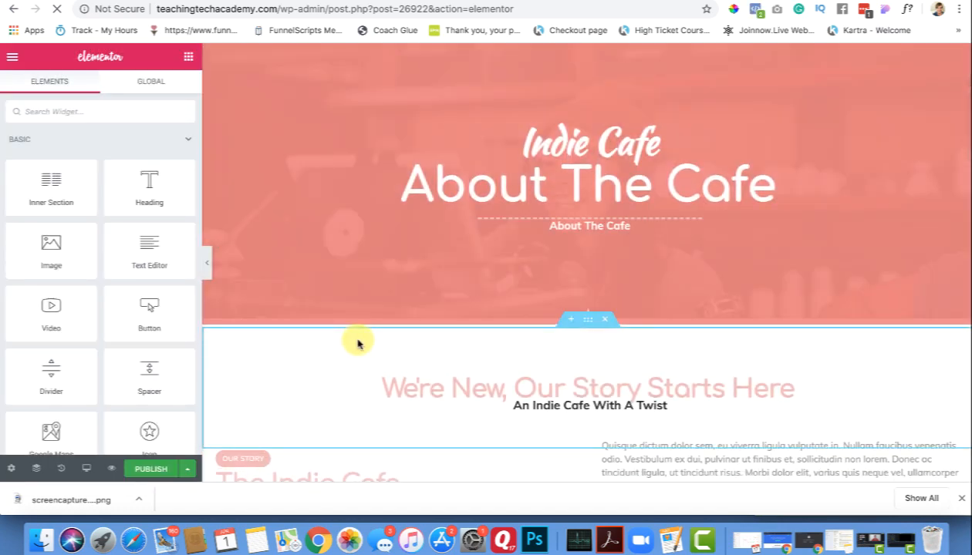
{"action": "scroll", "coordinate": [293, 370], "scroll_direction": "down", "scroll_amount": 3}
{"action": "left_click", "coordinate": [154, 471]}
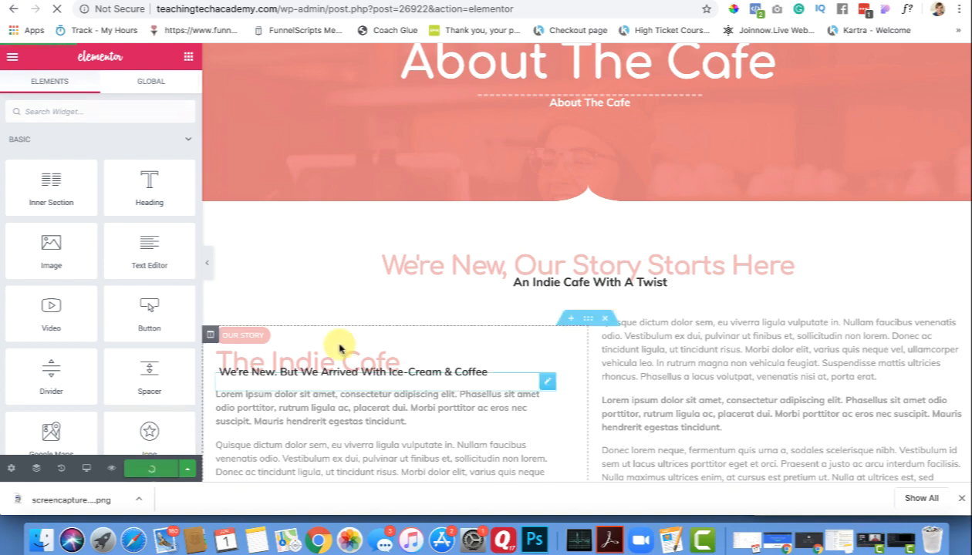
Step: Look over the "cafe about" page from the story text through the ice-cream section to the Instagram section, returning to the hero
{"action": "scroll", "coordinate": [373, 342], "scroll_direction": "down", "scroll_amount": 5}
{"action": "scroll", "coordinate": [376, 343], "scroll_direction": "down", "scroll_amount": 3}
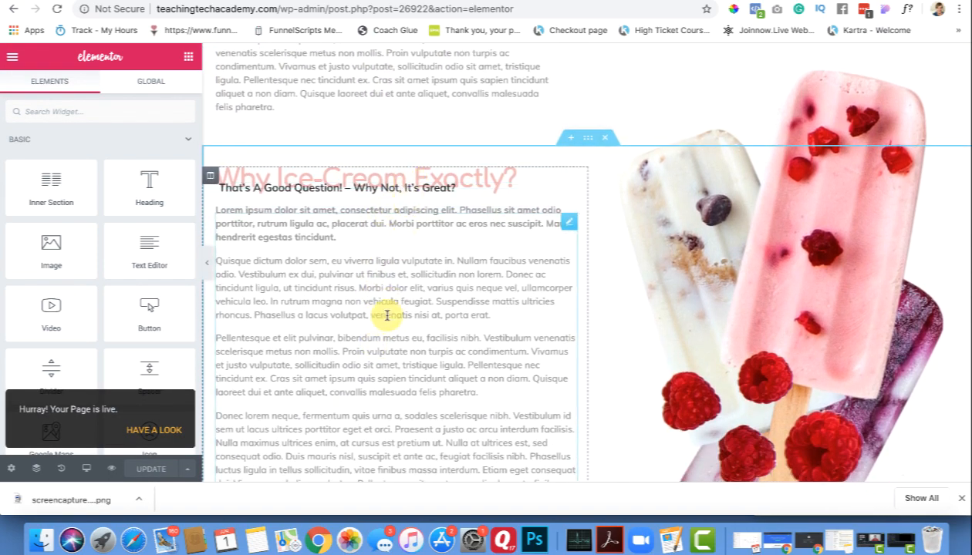
{"action": "scroll", "coordinate": [386, 314], "scroll_direction": "down", "scroll_amount": 4}
{"action": "scroll", "coordinate": [660, 318], "scroll_direction": "up", "scroll_amount": 3}
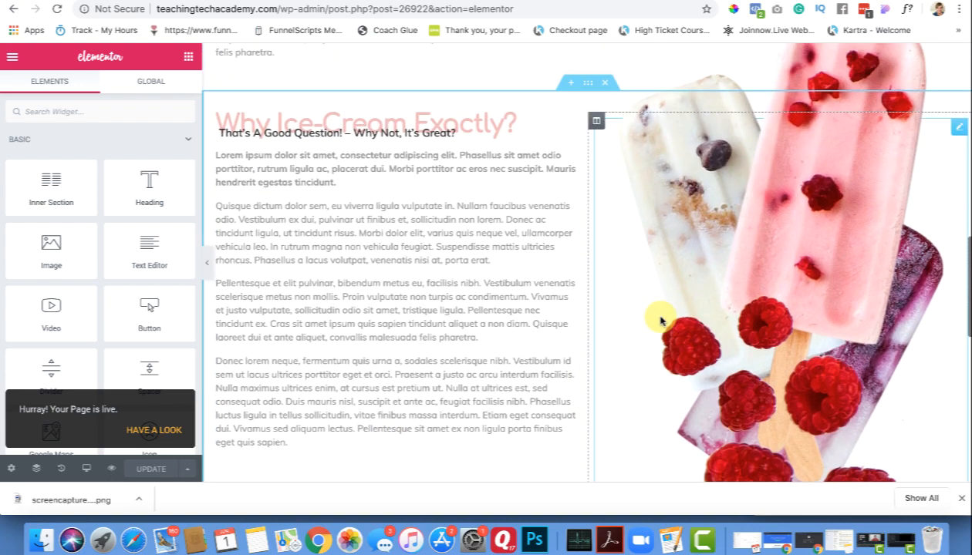
{"action": "scroll", "coordinate": [659, 317], "scroll_direction": "down", "scroll_amount": 6}
{"action": "scroll", "coordinate": [660, 317], "scroll_direction": "down", "scroll_amount": 2}
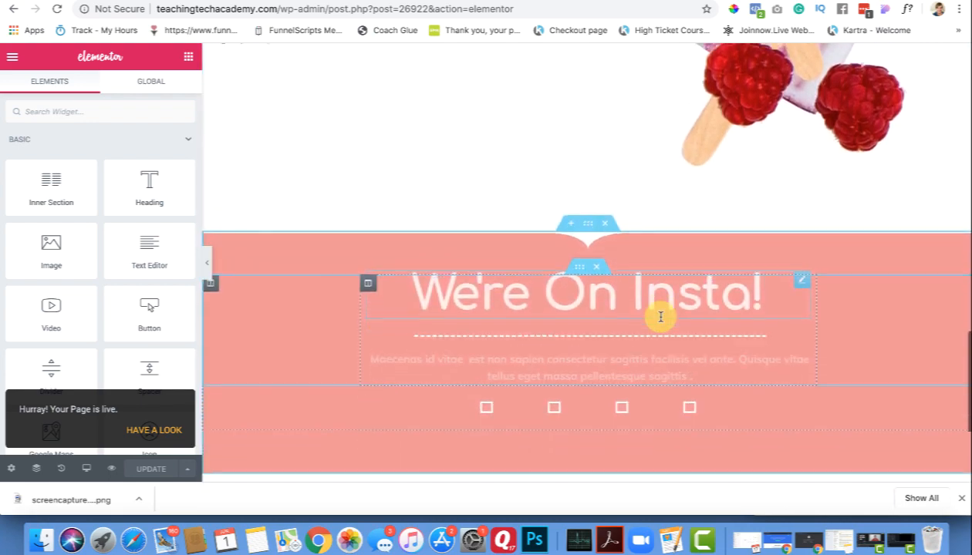
{"action": "scroll", "coordinate": [633, 257], "scroll_direction": "down", "scroll_amount": 2}
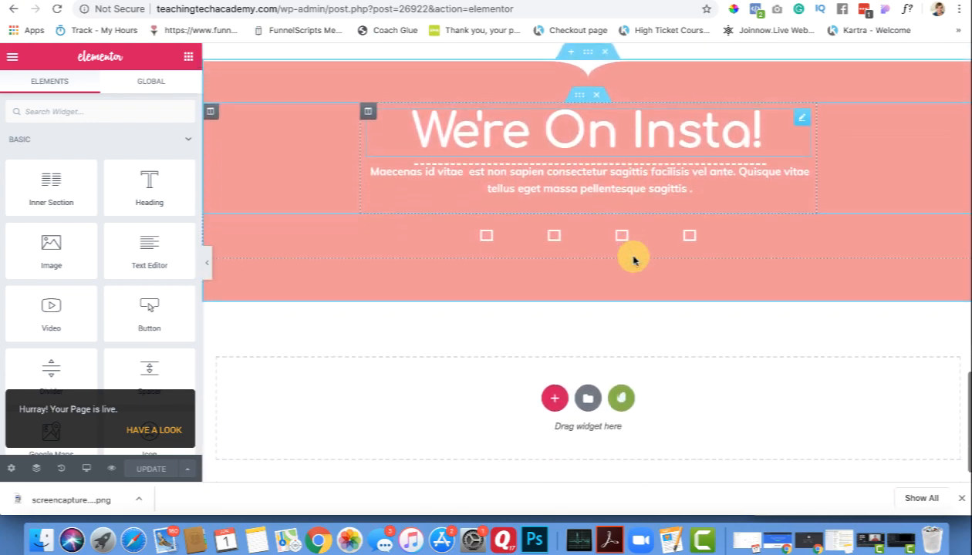
{"action": "scroll", "coordinate": [634, 257], "scroll_direction": "up", "scroll_amount": 12}
{"action": "scroll", "coordinate": [633, 260], "scroll_direction": "up", "scroll_amount": 6}
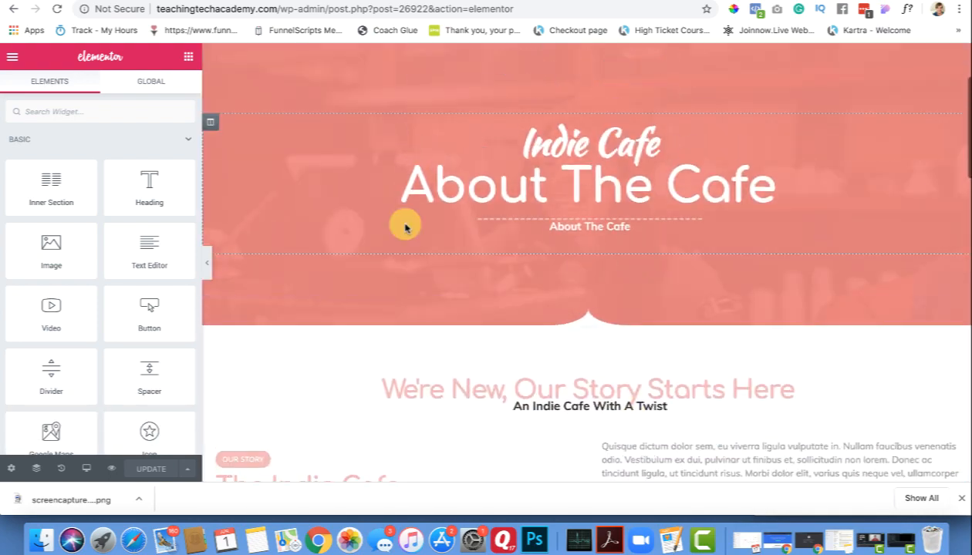
Step: Exit the page builder of "cafe about" to the WordPress dashboard and show the list of all pages
{"action": "left_click", "coordinate": [14, 60]}
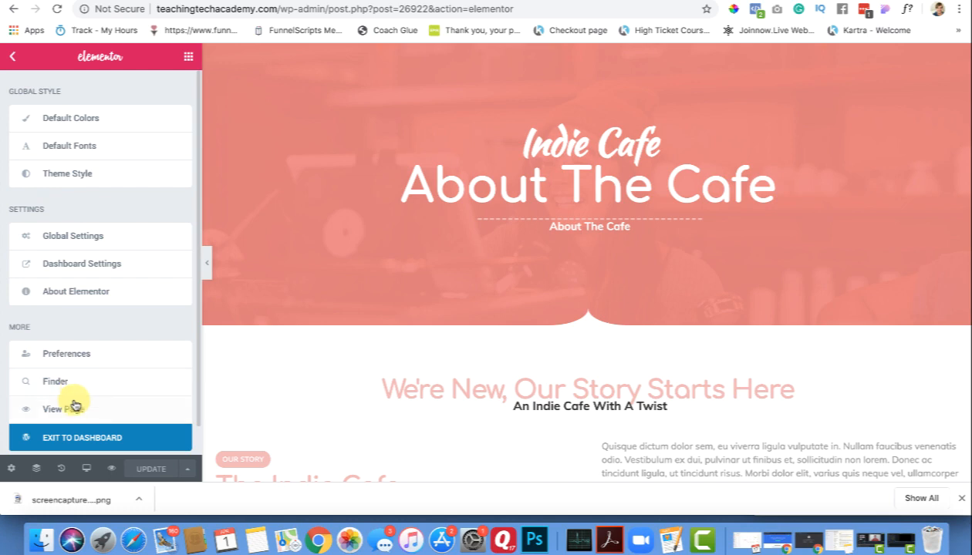
{"action": "left_click", "coordinate": [95, 440]}
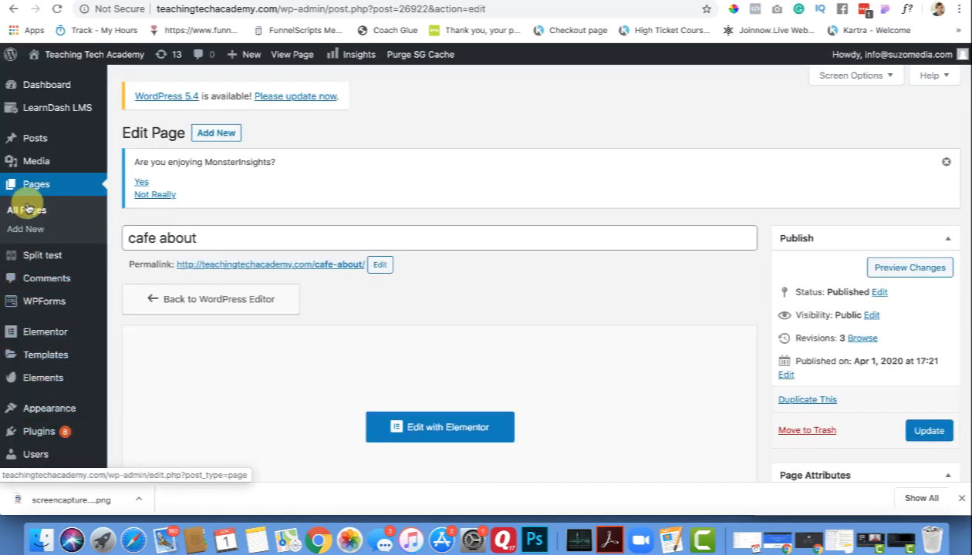
{"action": "left_click", "coordinate": [27, 208]}
Step: Open the "cafe contact" draft page with Elementor and publish it
{"action": "scroll", "coordinate": [192, 369], "scroll_direction": "down", "scroll_amount": 1}
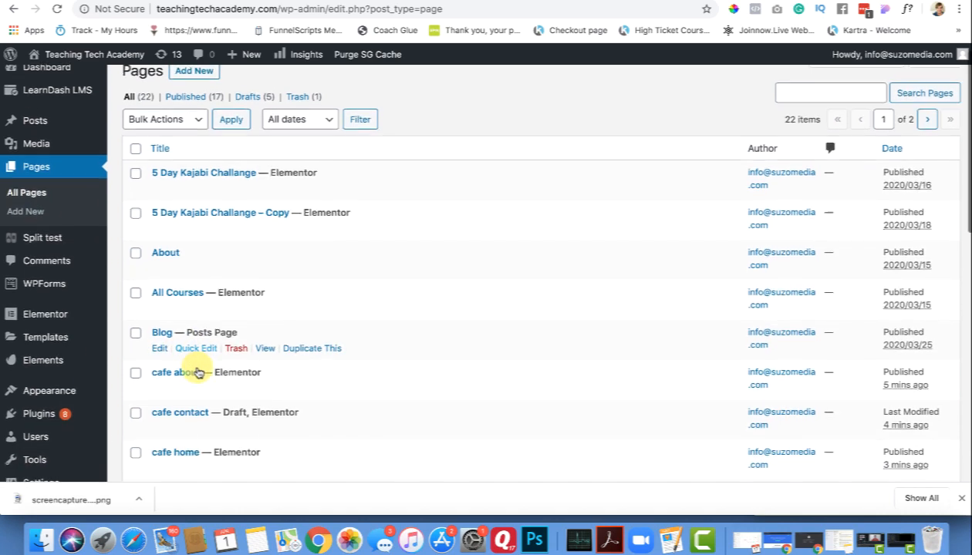
{"action": "scroll", "coordinate": [197, 372], "scroll_direction": "down", "scroll_amount": 1}
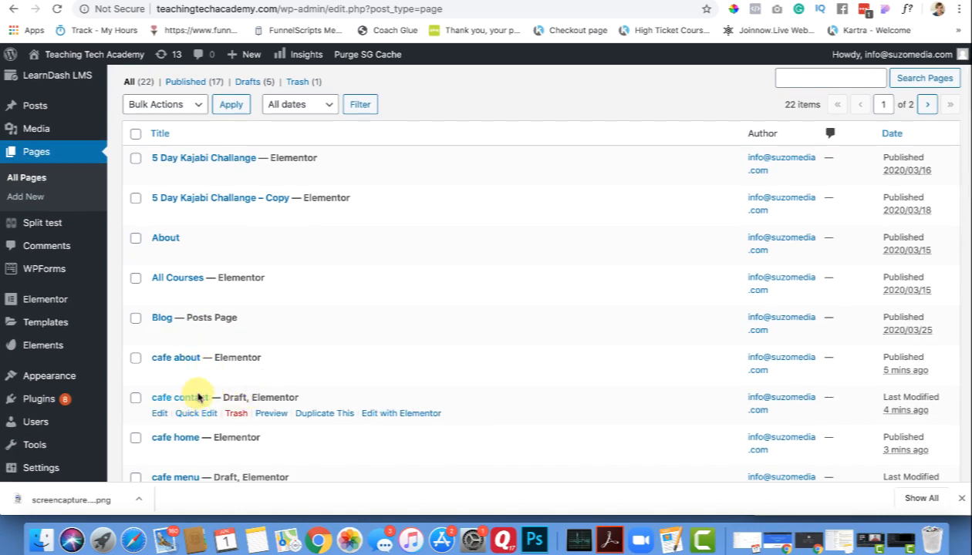
{"action": "left_click", "coordinate": [383, 414]}
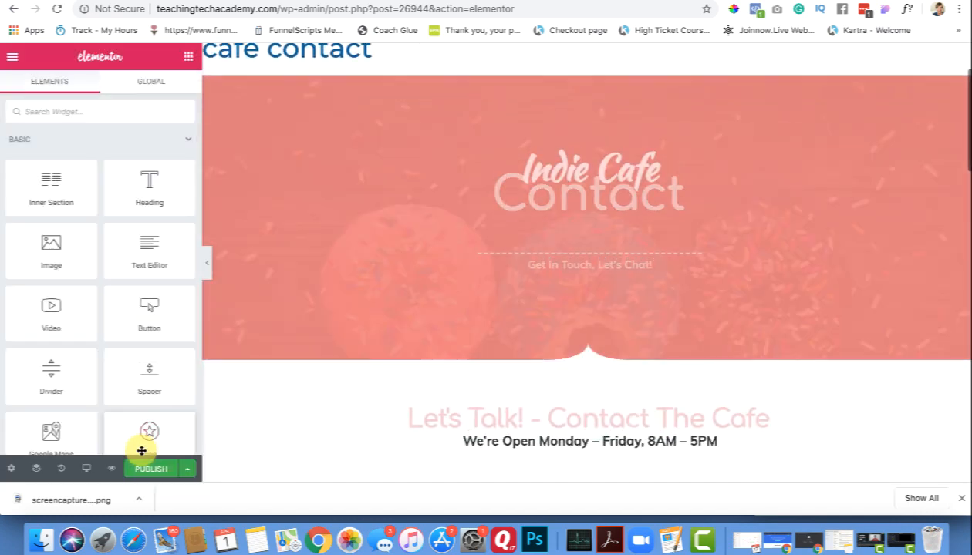
{"action": "left_click", "coordinate": [145, 468]}
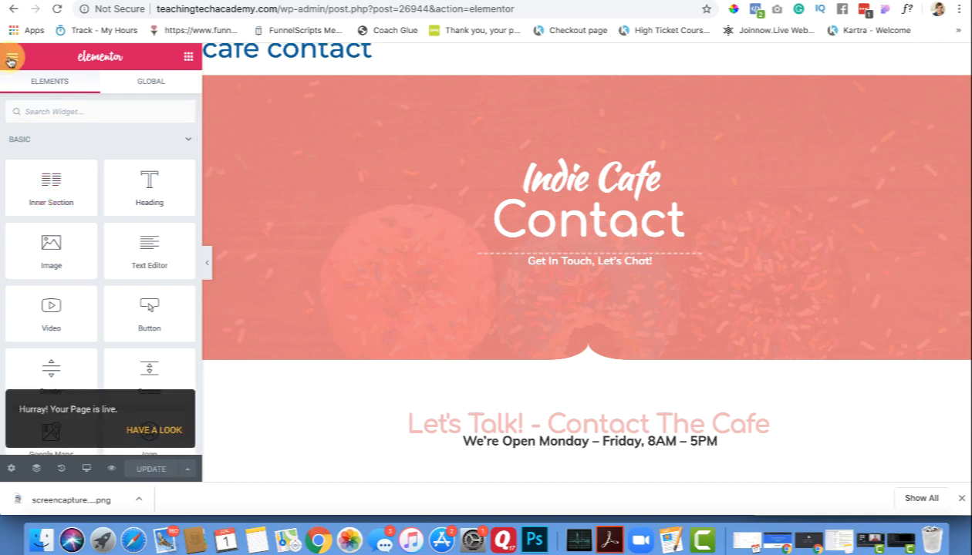
Step: Leave the "cafe contact" editor for the WordPress dashboard and return to the list of all pages
{"action": "left_click", "coordinate": [10, 59]}
{"action": "left_click", "coordinate": [65, 441]}
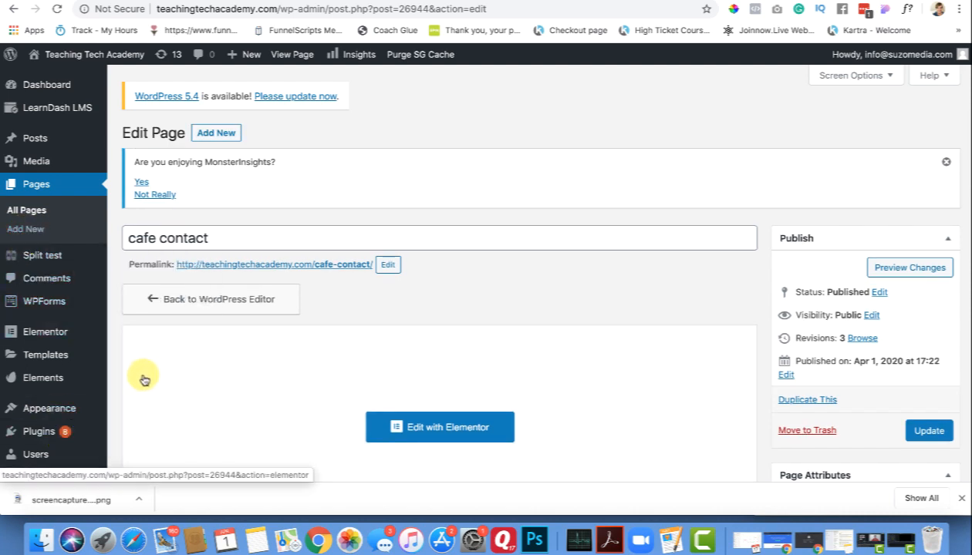
{"action": "left_click", "coordinate": [40, 213]}
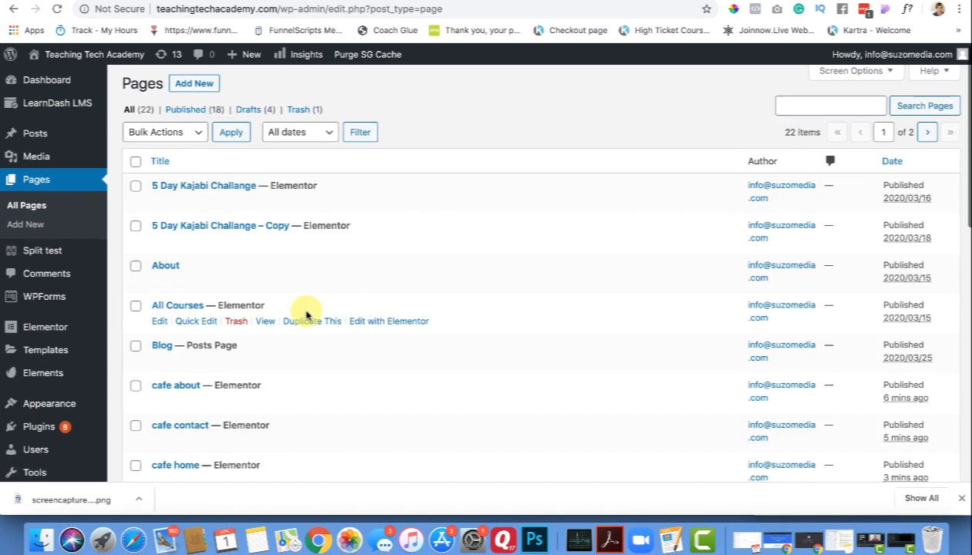
Step: Open the "cafe menu" draft page with Elementor, hide its page title and publish it
{"action": "scroll", "coordinate": [308, 312], "scroll_direction": "down", "scroll_amount": 3}
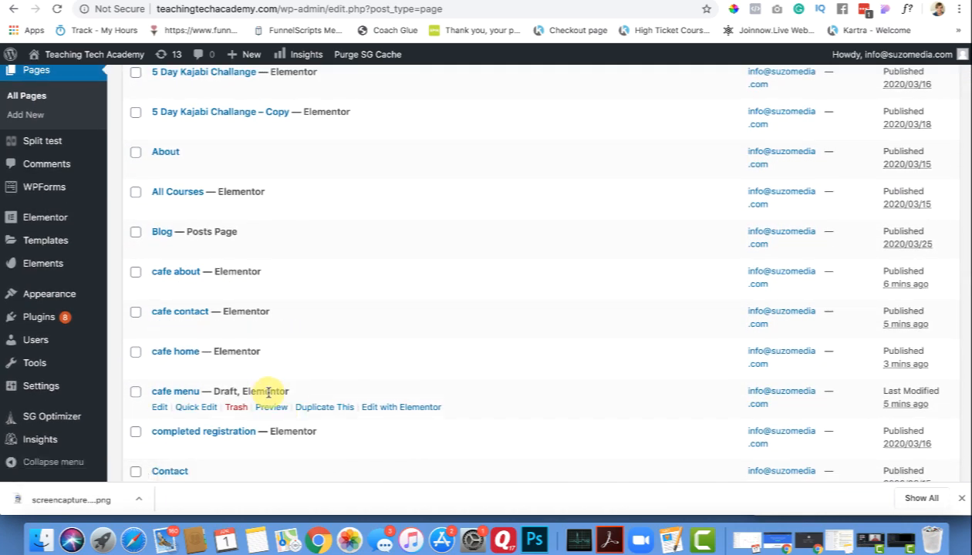
{"action": "left_click", "coordinate": [384, 408]}
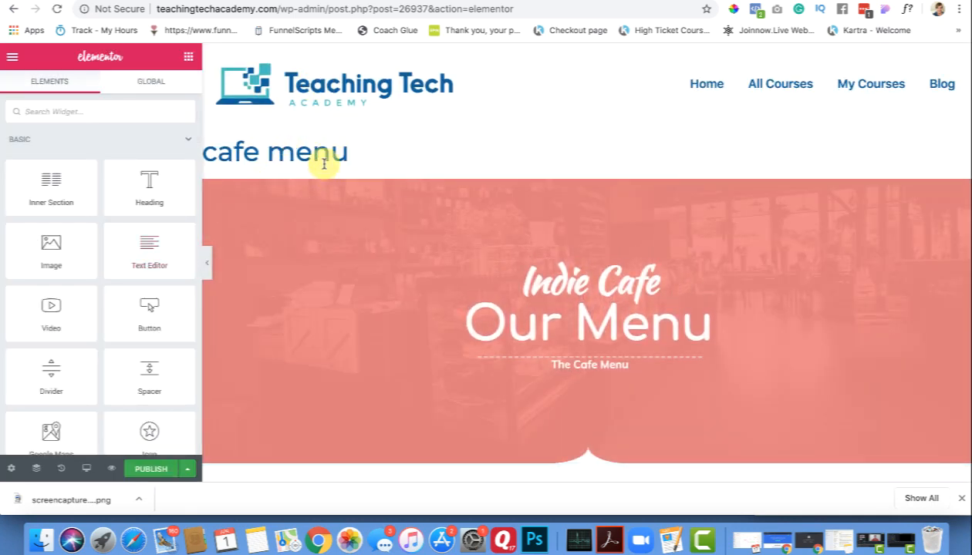
{"action": "left_click", "coordinate": [12, 470]}
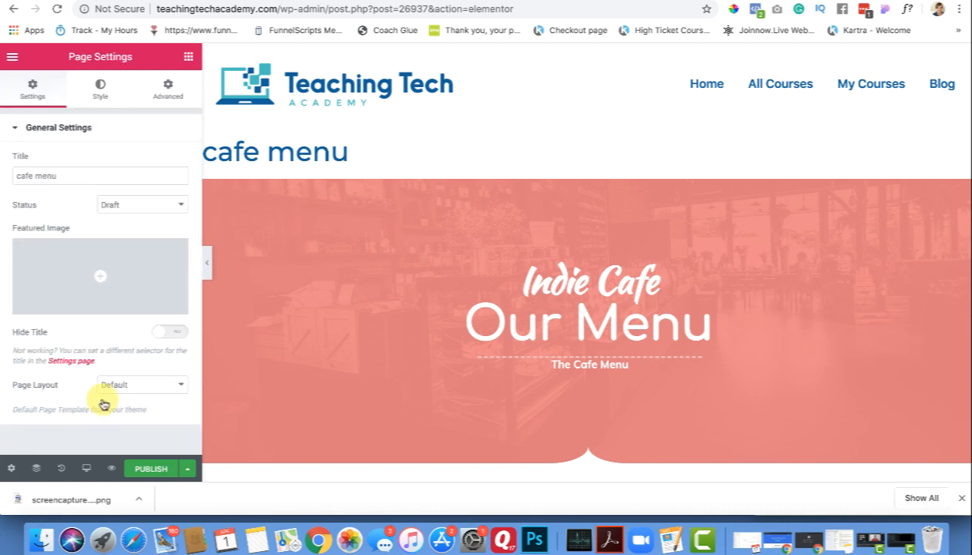
{"action": "left_click", "coordinate": [179, 335]}
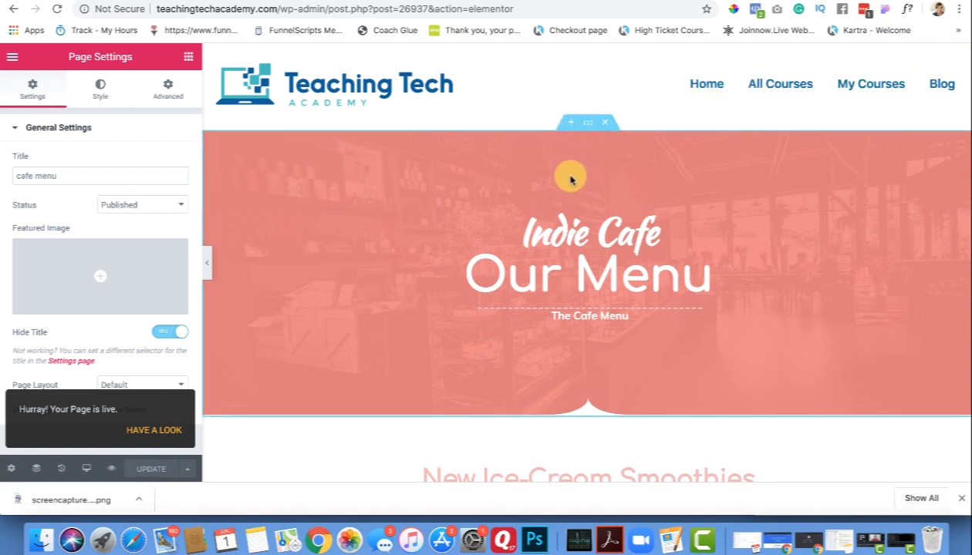
Step: Exit the "cafe menu" page builder to the WordPress dashboard and open the navigation menu editor
{"action": "left_click", "coordinate": [12, 59]}
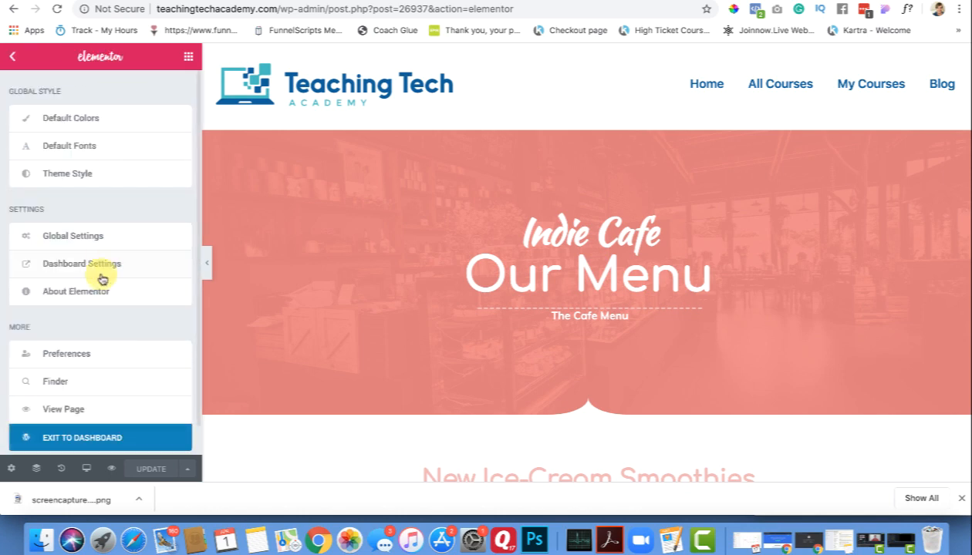
{"action": "left_click", "coordinate": [93, 438]}
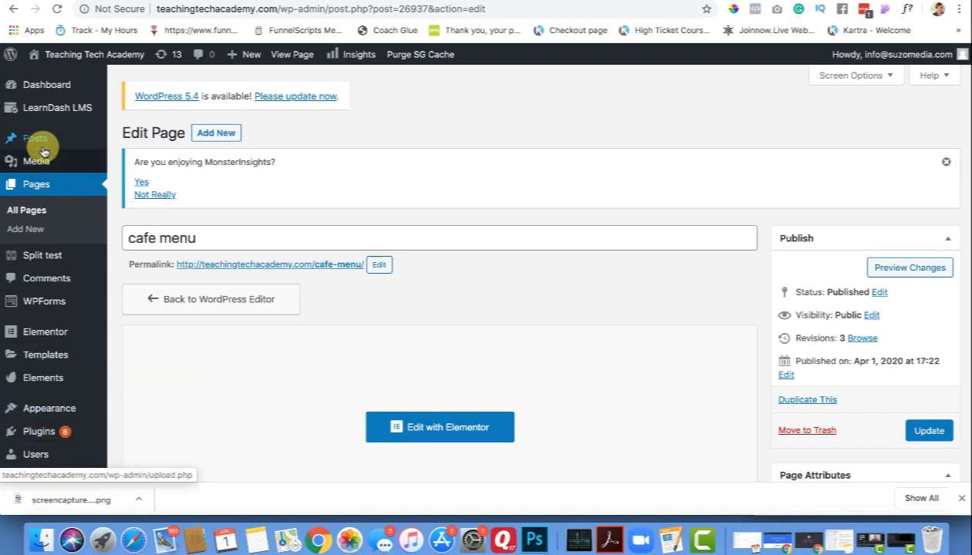
{"action": "mouse_move", "coordinate": [49, 413]}
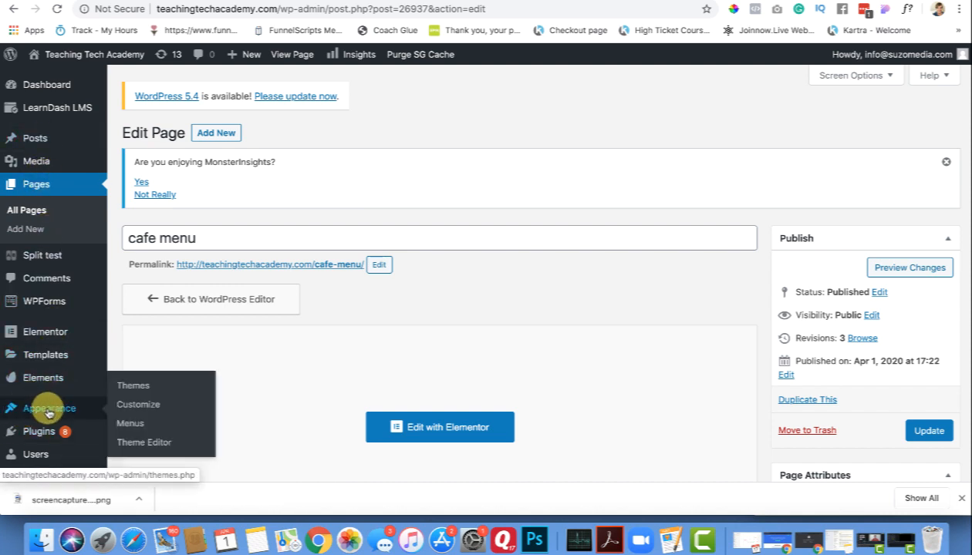
{"action": "left_click", "coordinate": [130, 424]}
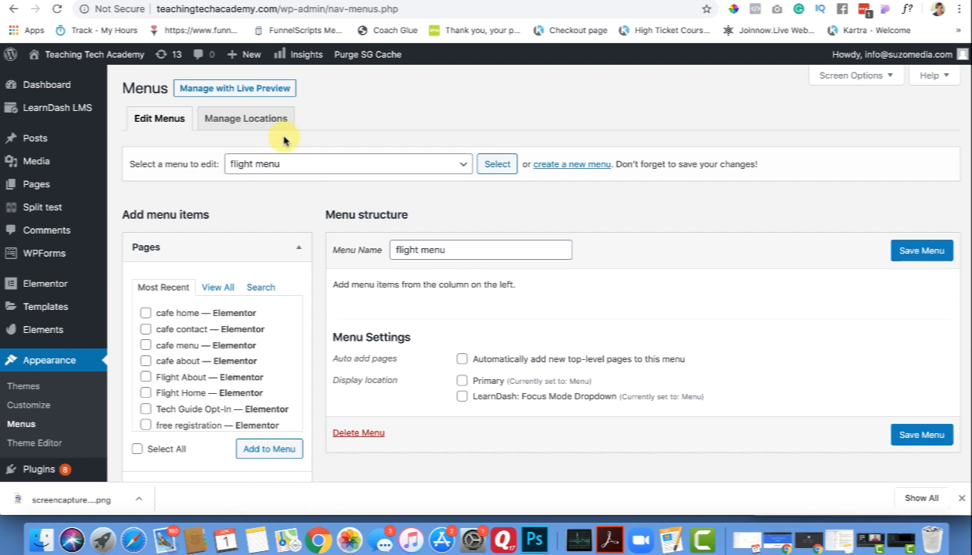
Step: Create a new navigation menu named "cafe menu"
{"action": "left_click", "coordinate": [557, 167]}
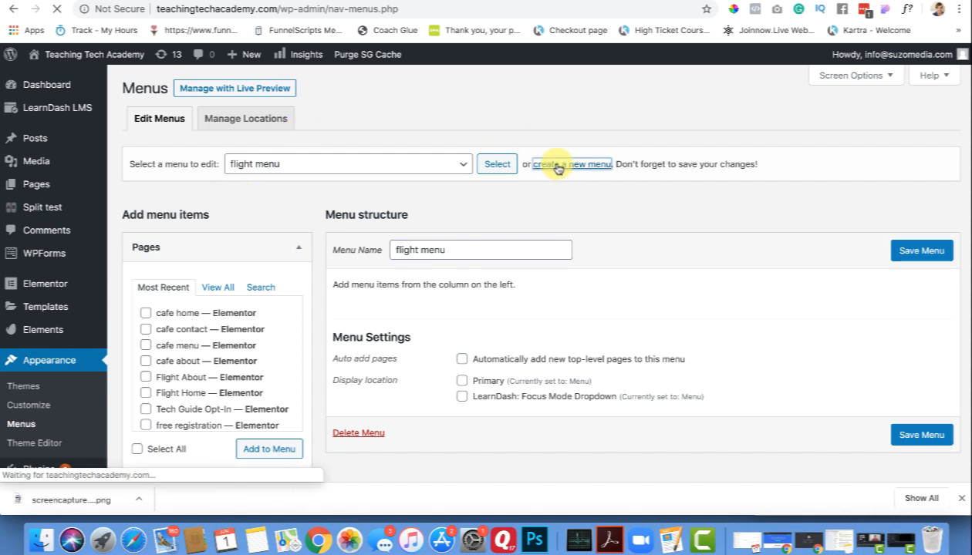
{"action": "left_click", "coordinate": [448, 250]}
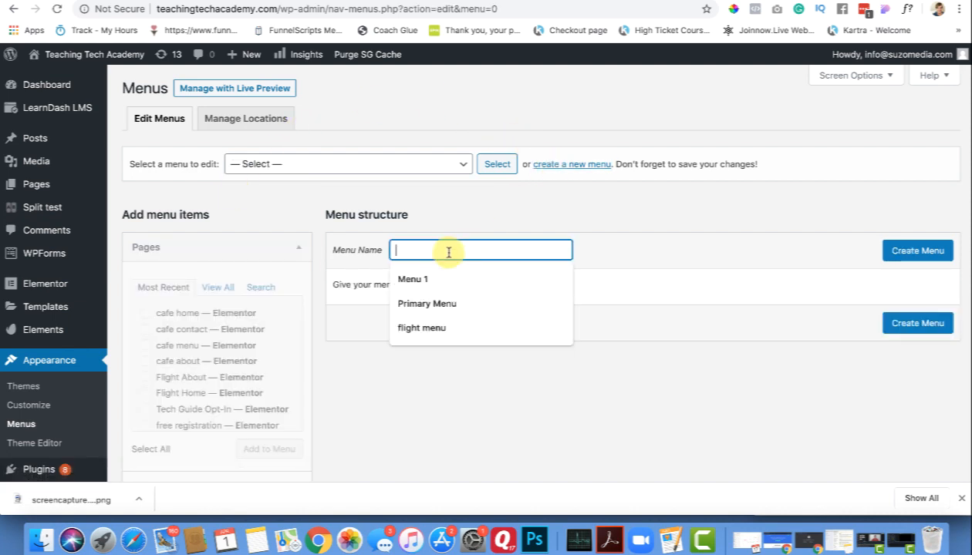
{"action": "type", "text": "cafe menu"}
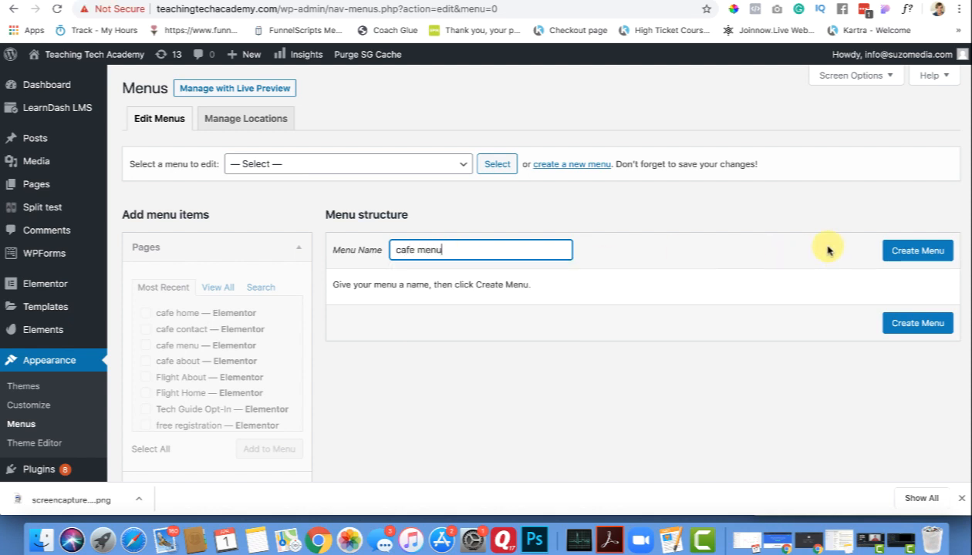
{"action": "left_click", "coordinate": [922, 250]}
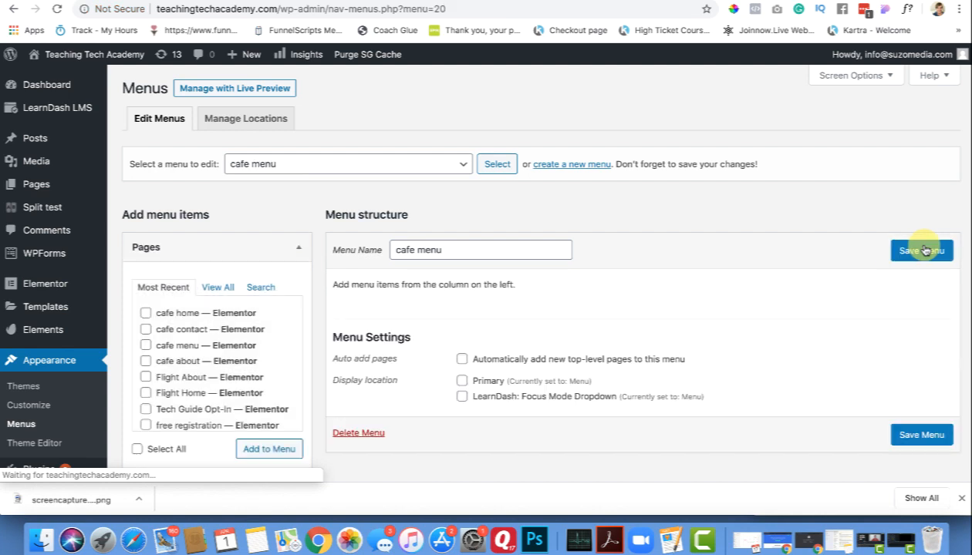
Step: Add the cafe home, cafe contact, cafe menu and cafe about pages to the new menu
{"action": "left_click", "coordinate": [145, 314]}
{"action": "left_click", "coordinate": [146, 346]}
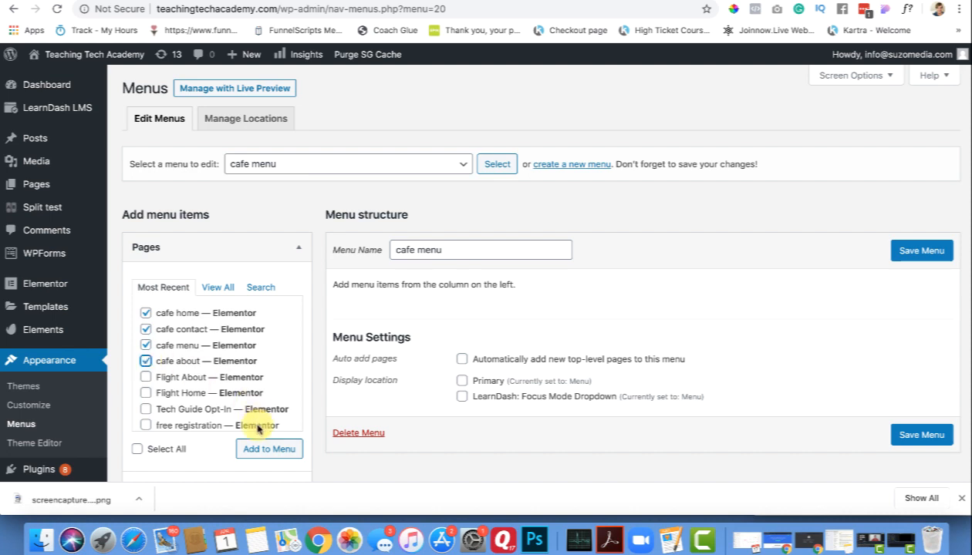
{"action": "left_click", "coordinate": [262, 449]}
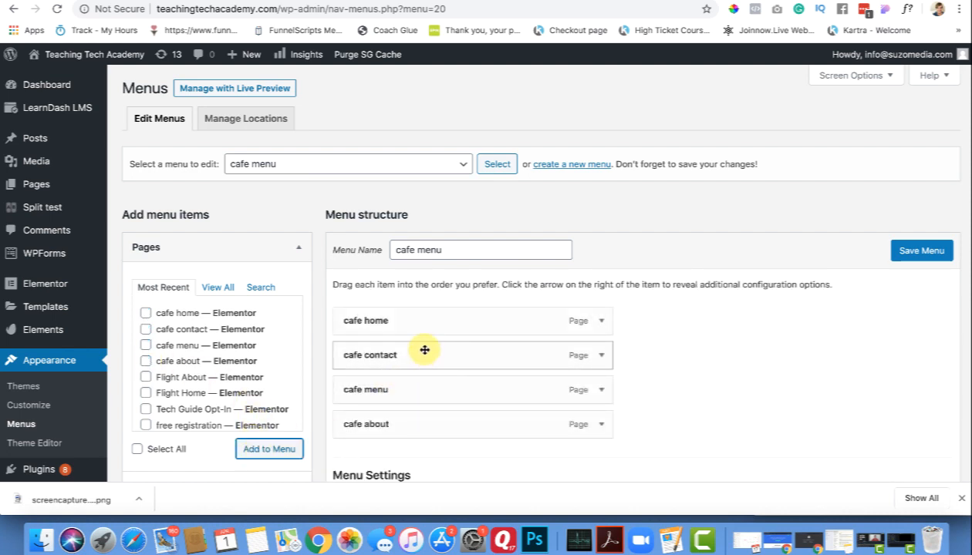
Step: Move the cafe contact item to the end of the menu and save it as the Primary menu
{"action": "left_click_drag", "start_coordinate": [424, 350], "coordinate": [424, 418]}
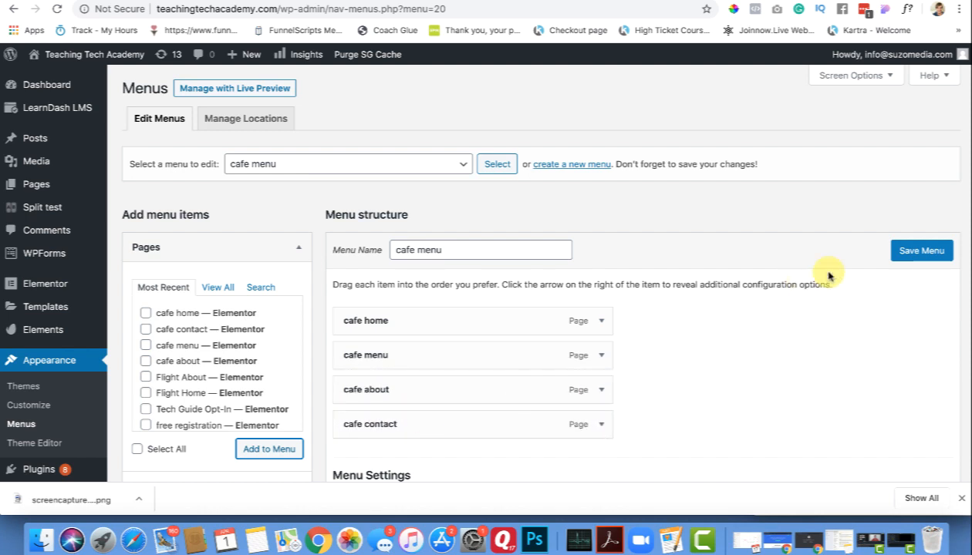
{"action": "left_click", "coordinate": [899, 252]}
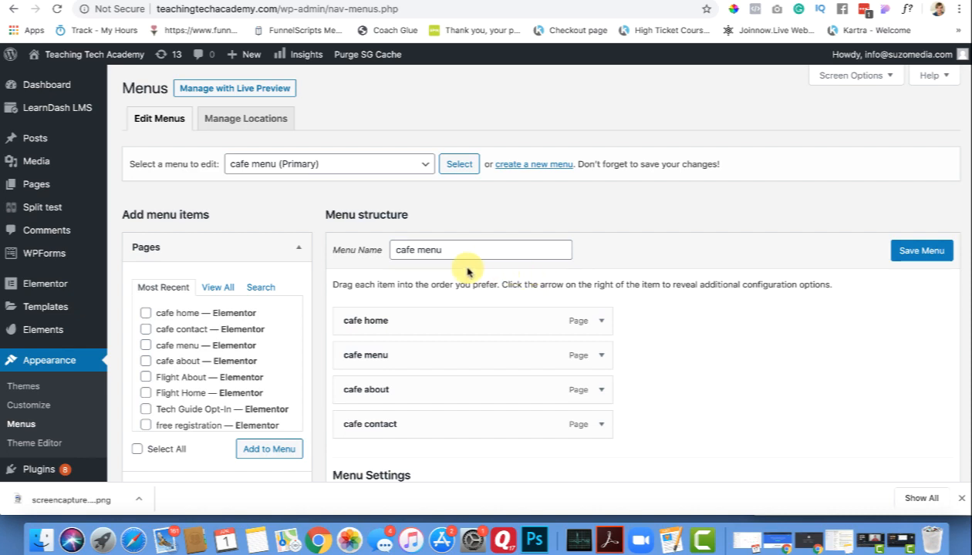
{"action": "scroll", "coordinate": [468, 272], "scroll_direction": "down", "scroll_amount": 1}
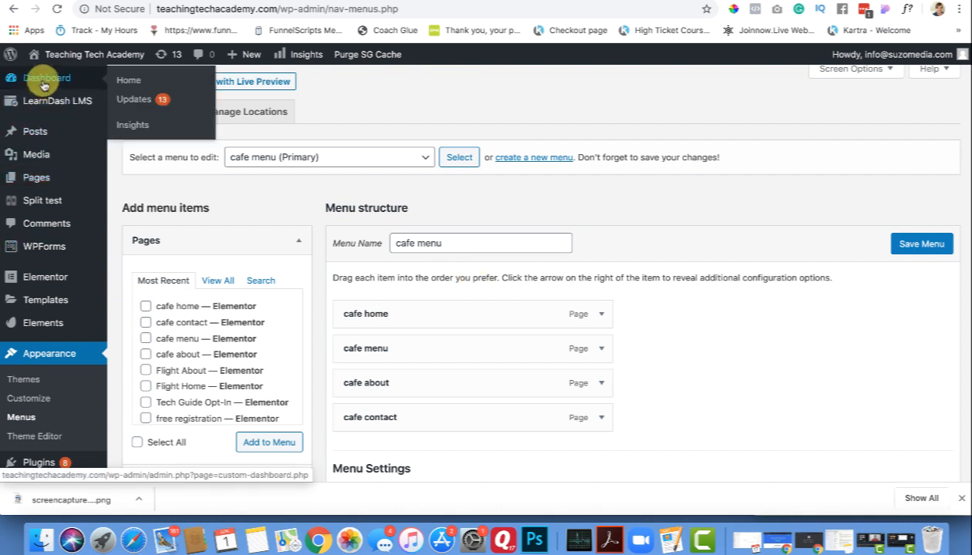
{"action": "mouse_move", "coordinate": [49, 307]}
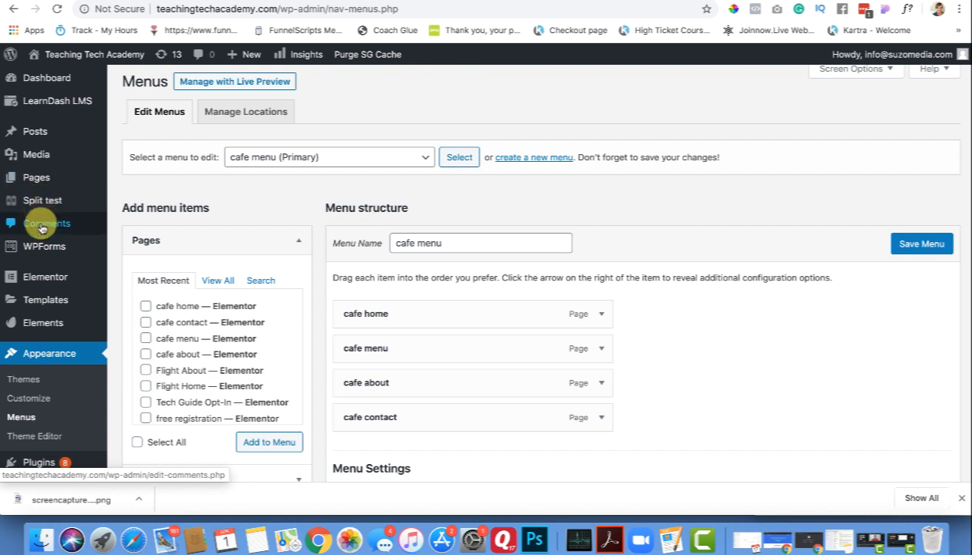
Step: Find the Teaching Tech Header template in the Theme Builder and open it in the Elementor editor
{"action": "mouse_move", "coordinate": [41, 287]}
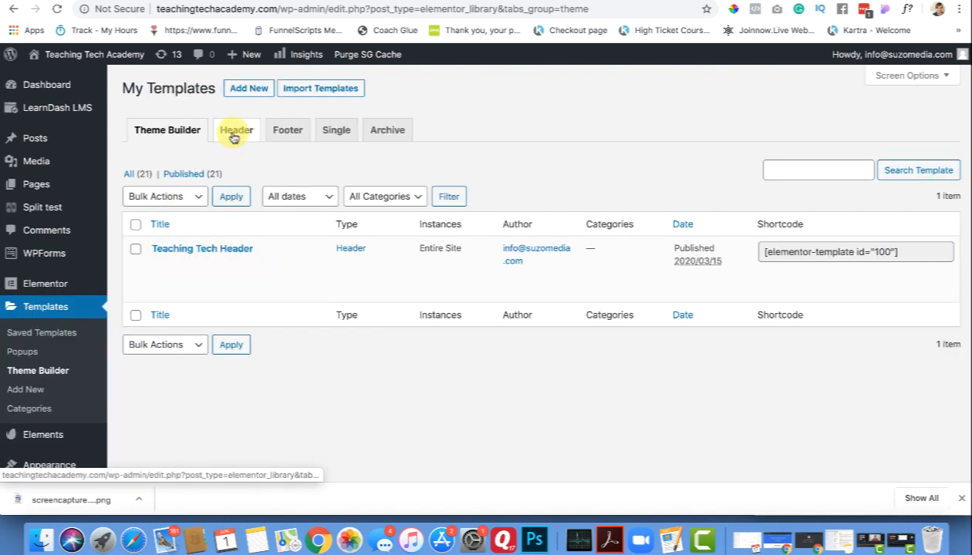
{"action": "left_click", "coordinate": [284, 134]}
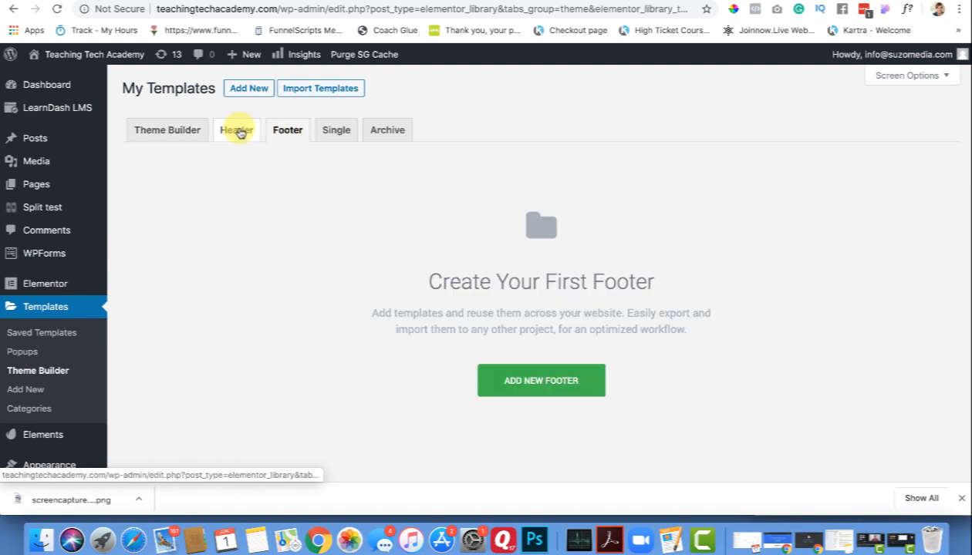
{"action": "left_click", "coordinate": [237, 133]}
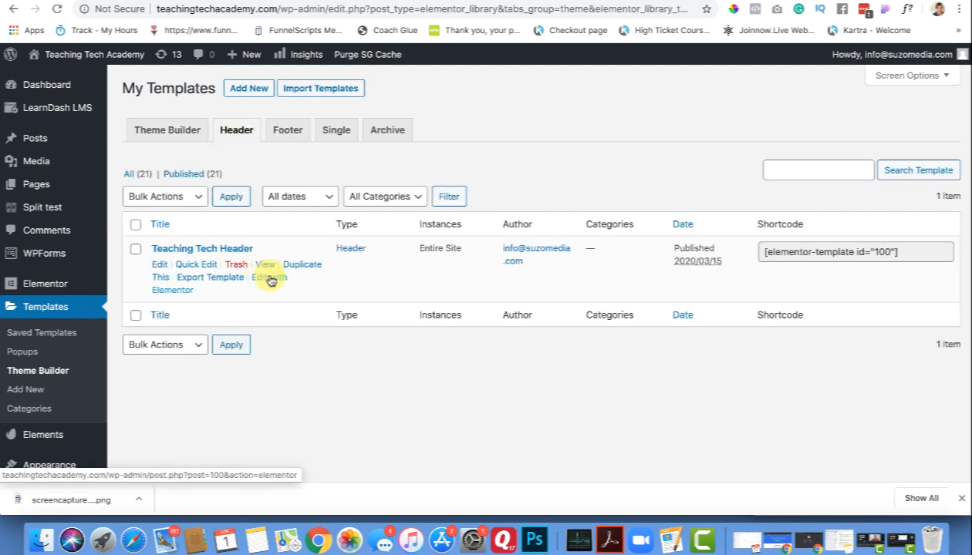
{"action": "left_click", "coordinate": [270, 279]}
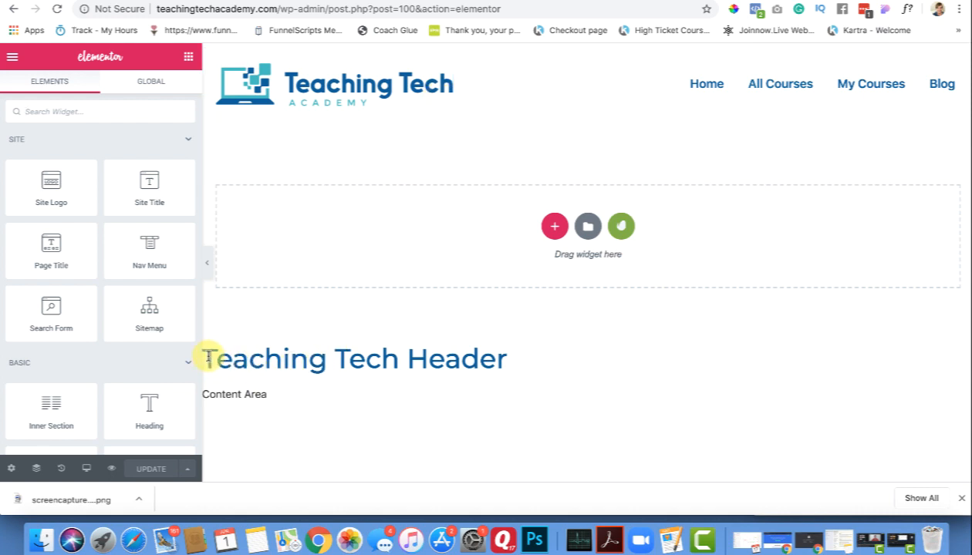
Step: Open the image settings of the Teaching Tech logo in the header template
{"action": "left_click_drag", "start_coordinate": [208, 359], "coordinate": [515, 383]}
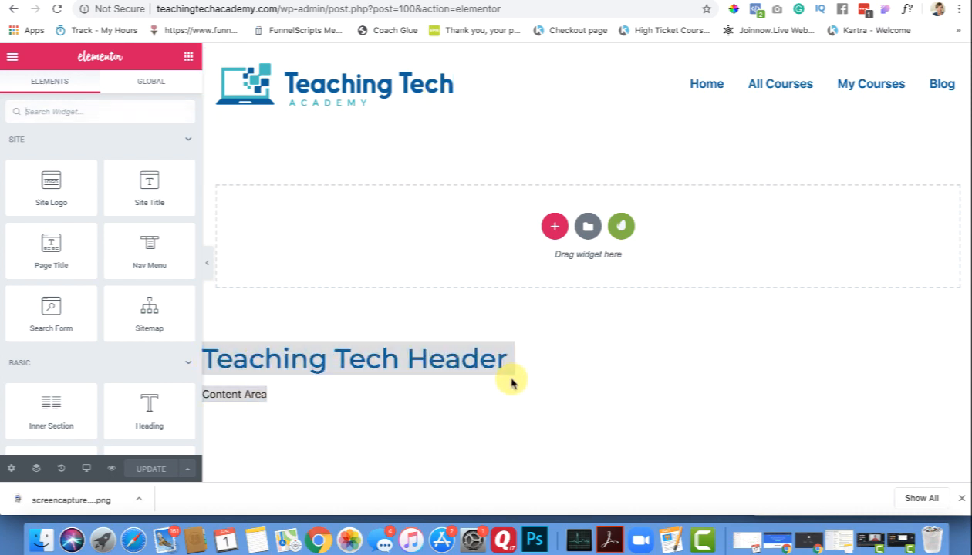
{"action": "left_click", "coordinate": [377, 91]}
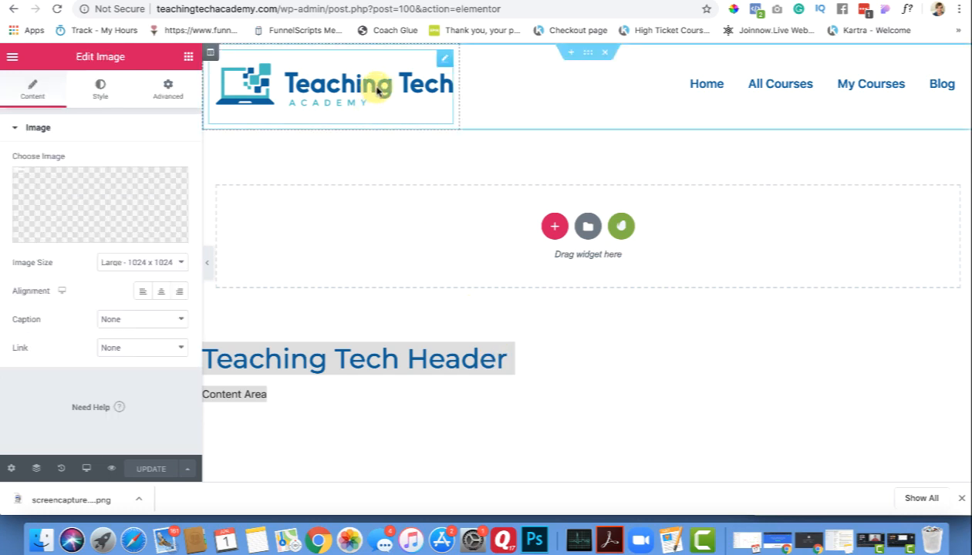
{"action": "mouse_move", "coordinate": [75, 169]}
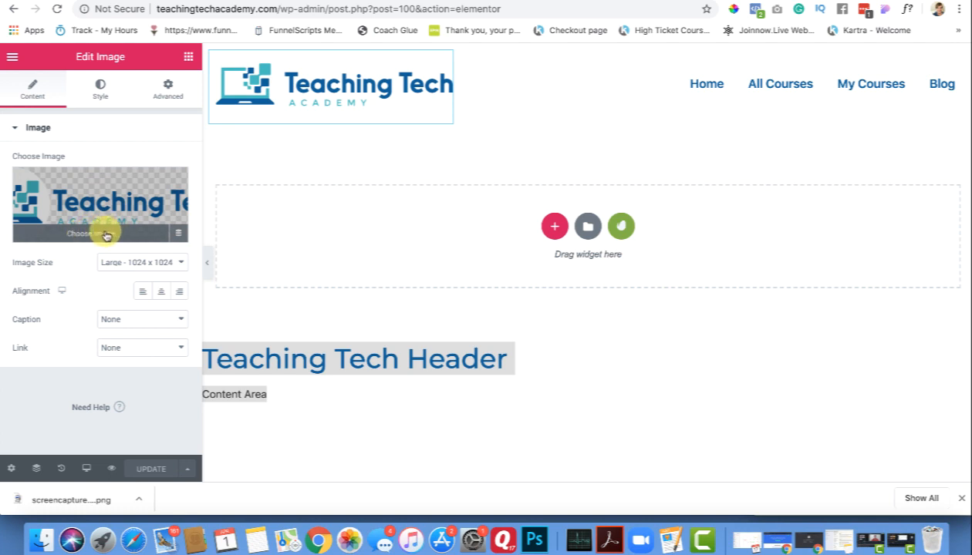
Step: Set the header's Nav Menu widget to use "cafe menu" and update the header template
{"action": "left_click", "coordinate": [665, 83]}
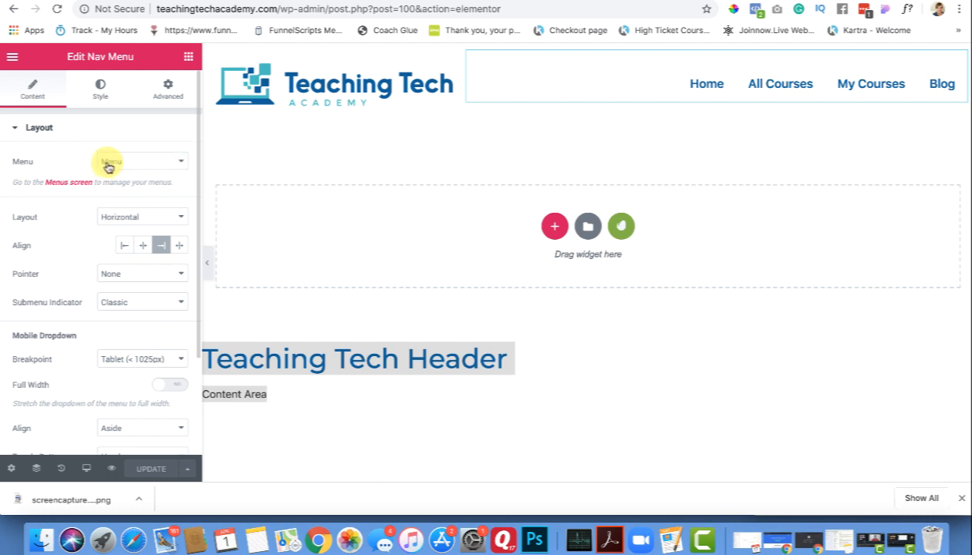
{"action": "left_click", "coordinate": [177, 162]}
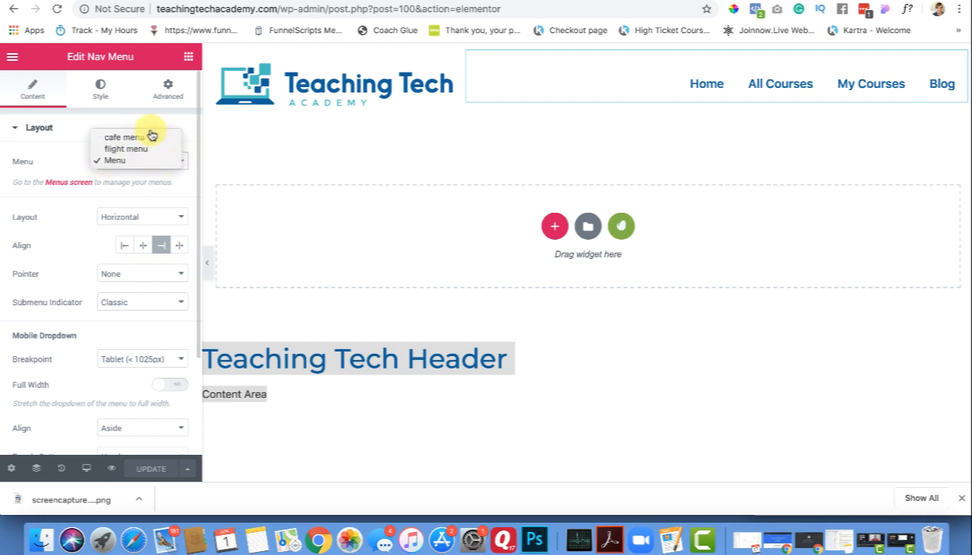
{"action": "left_click", "coordinate": [146, 137]}
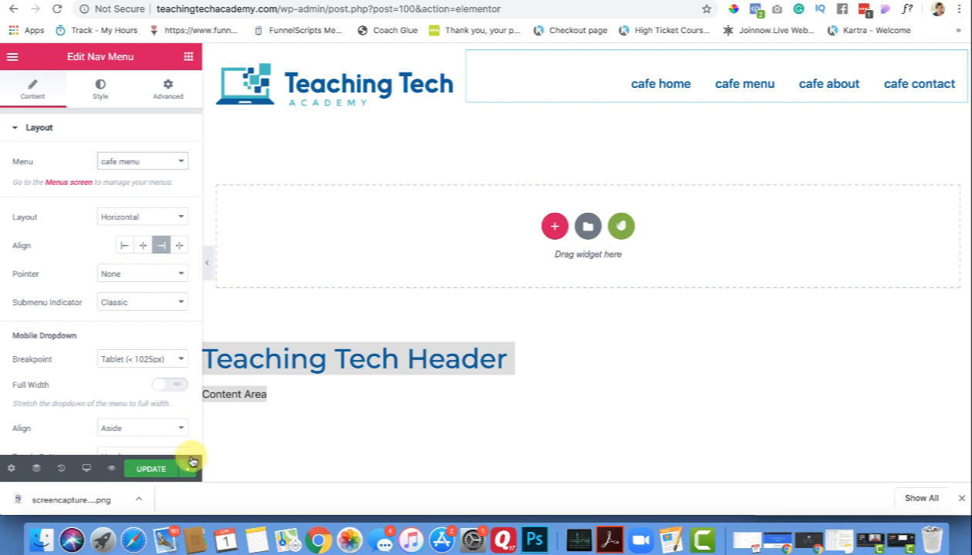
{"action": "left_click", "coordinate": [155, 471]}
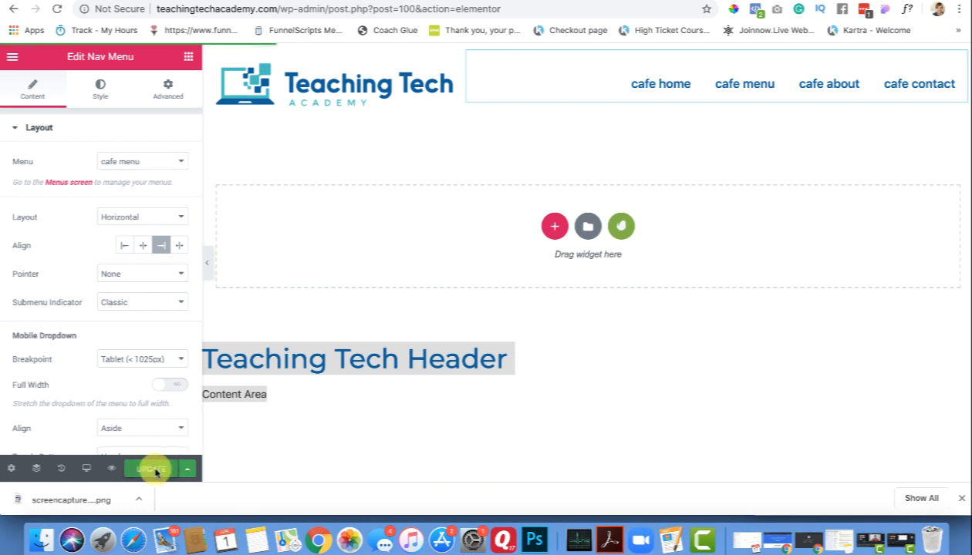
Step: Exit the header editor to the dashboard and view the live cafe home page from the page list
{"action": "left_click", "coordinate": [12, 60]}
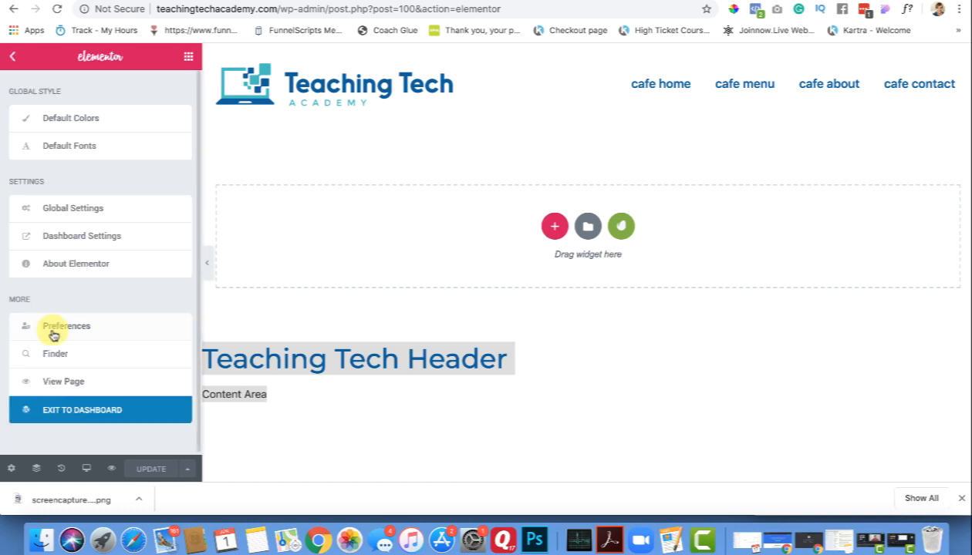
{"action": "left_click", "coordinate": [79, 415]}
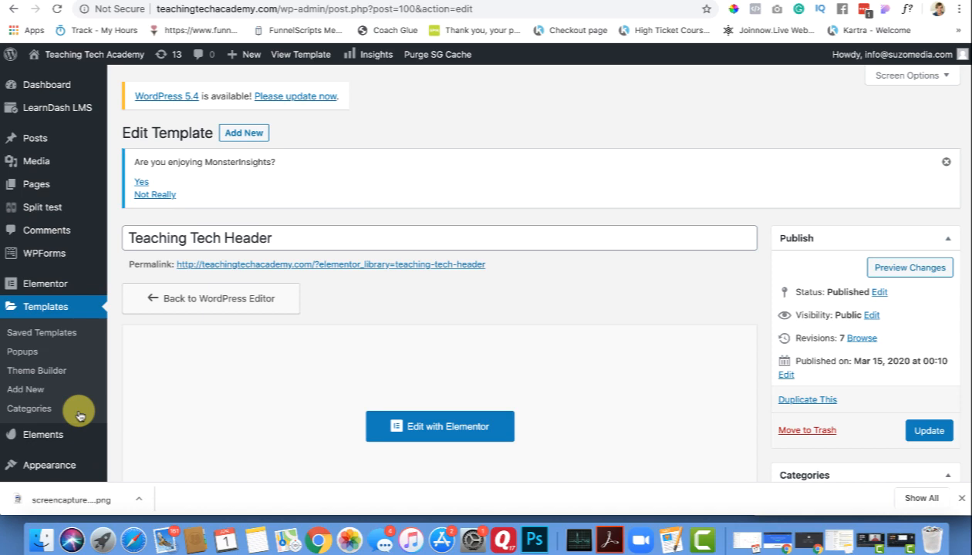
{"action": "mouse_move", "coordinate": [26, 190]}
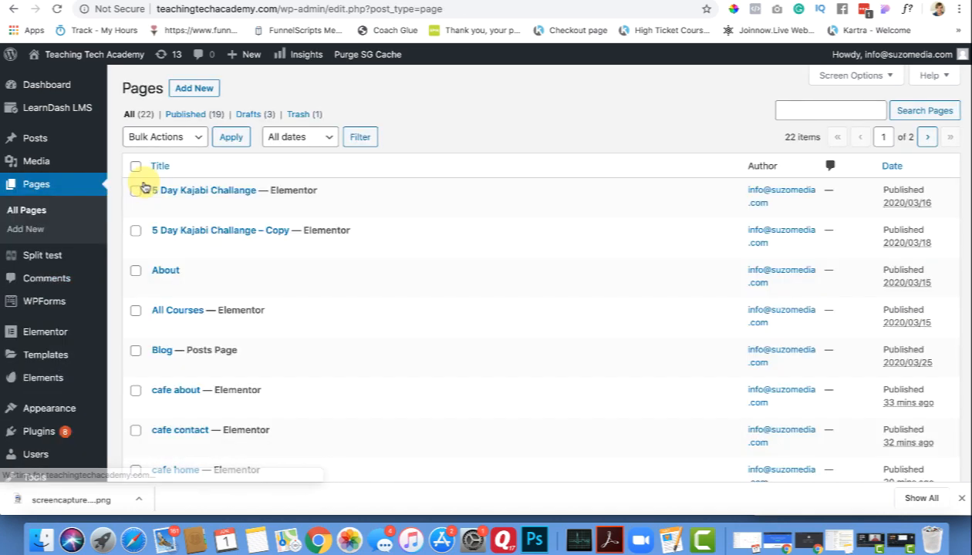
{"action": "scroll", "coordinate": [199, 276], "scroll_direction": "down", "scroll_amount": 1}
{"action": "scroll", "coordinate": [199, 278], "scroll_direction": "down", "scroll_amount": 2}
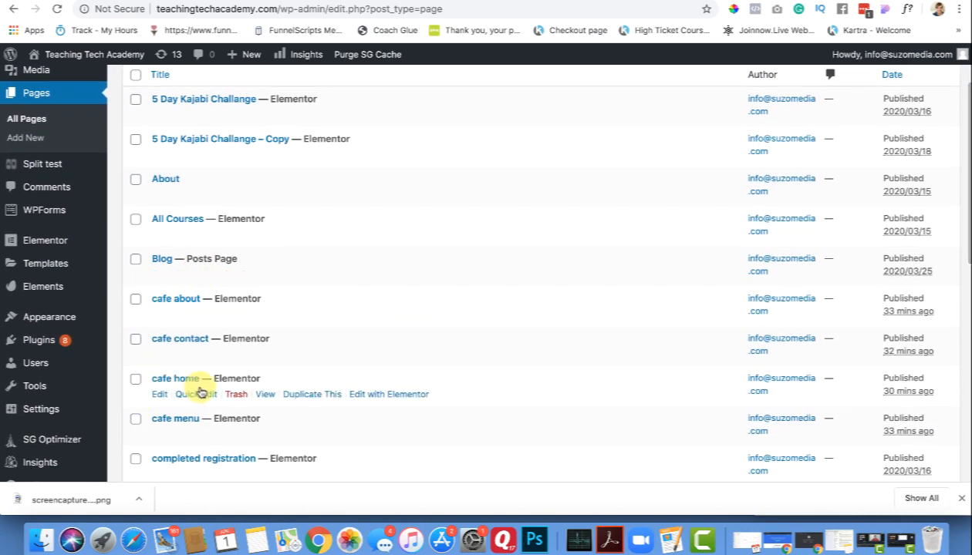
{"action": "left_click", "coordinate": [263, 396]}
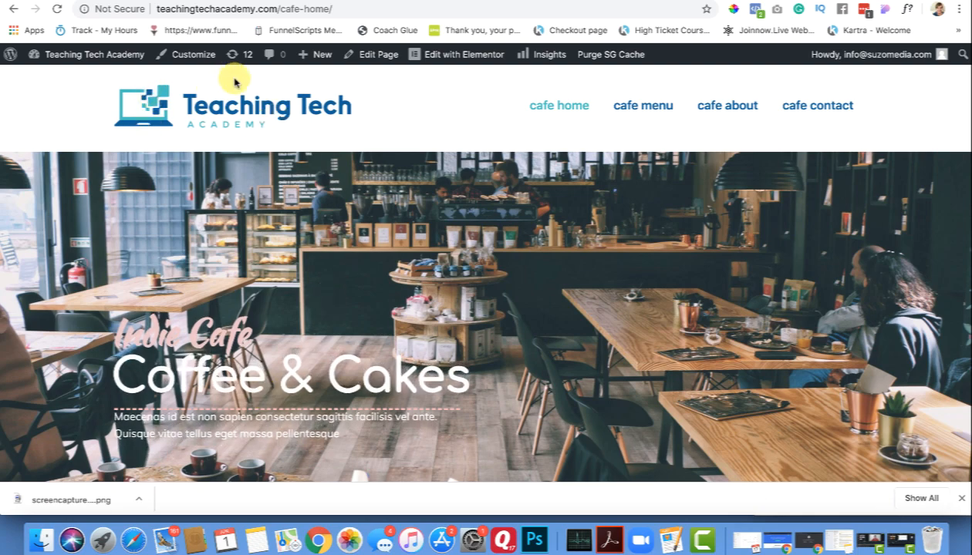
Step: Review the live cafe home page, follow the header link to the cafe menu page and look through it
{"action": "scroll", "coordinate": [267, 264], "scroll_direction": "down", "scroll_amount": 5}
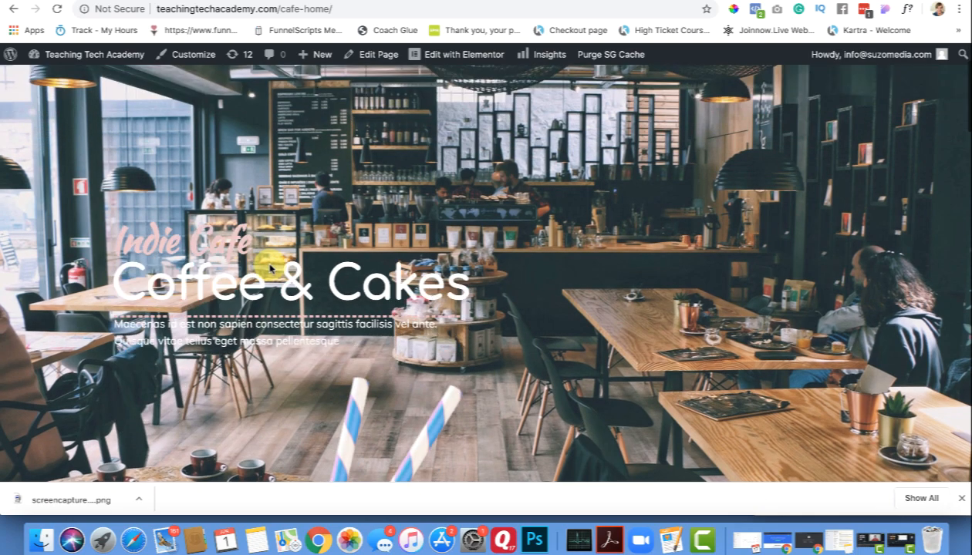
{"action": "scroll", "coordinate": [269, 267], "scroll_direction": "up", "scroll_amount": 5}
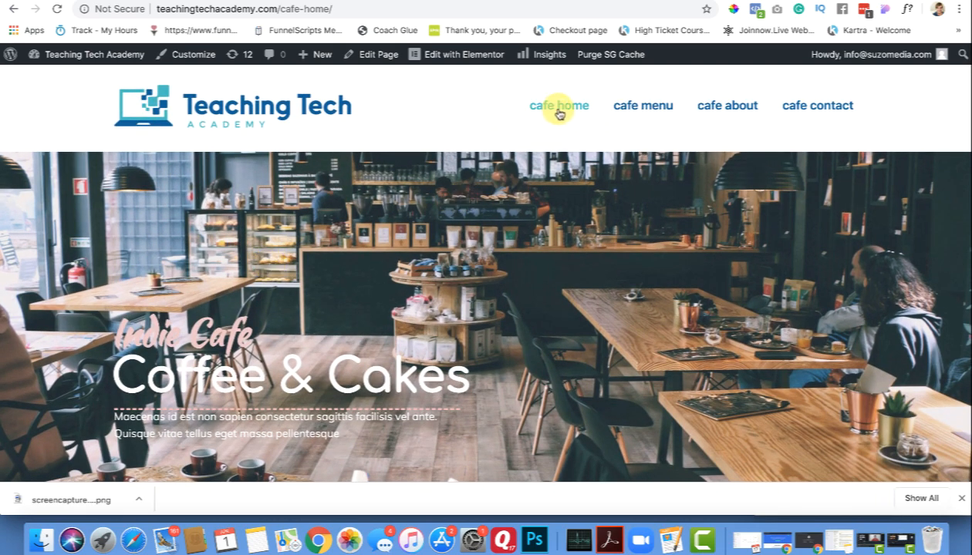
{"action": "left_click", "coordinate": [637, 108]}
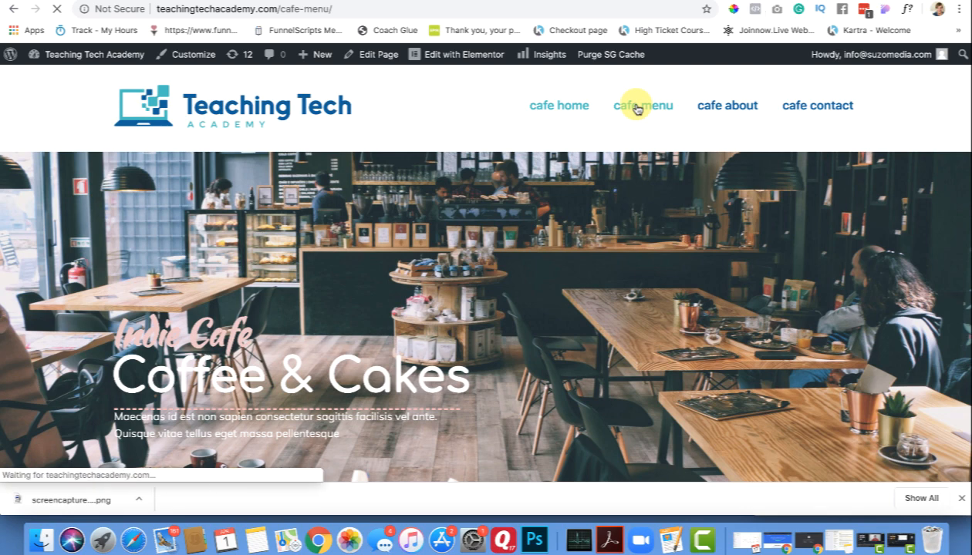
{"action": "scroll", "coordinate": [587, 232], "scroll_direction": "down", "scroll_amount": 2}
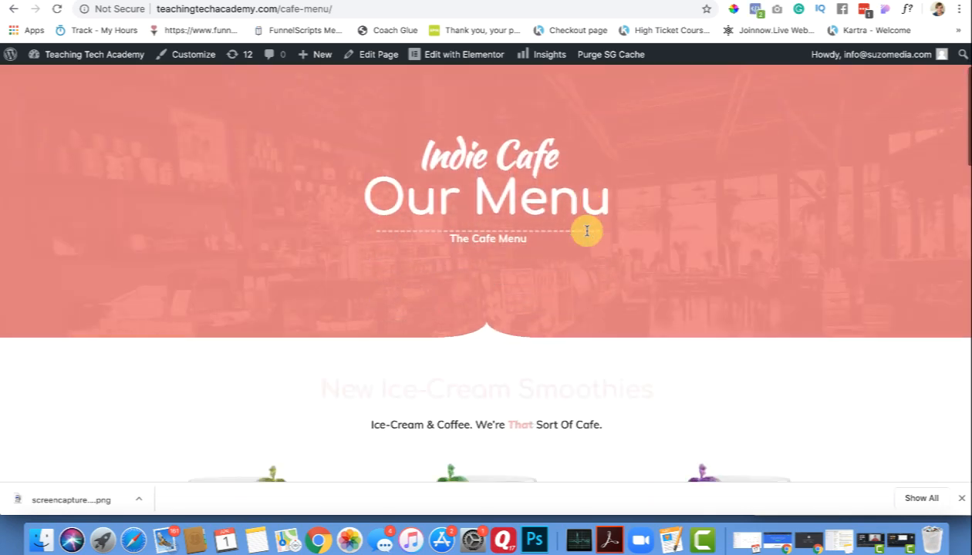
{"action": "scroll", "coordinate": [583, 232], "scroll_direction": "down", "scroll_amount": 5}
{"action": "scroll", "coordinate": [585, 232], "scroll_direction": "up", "scroll_amount": 7}
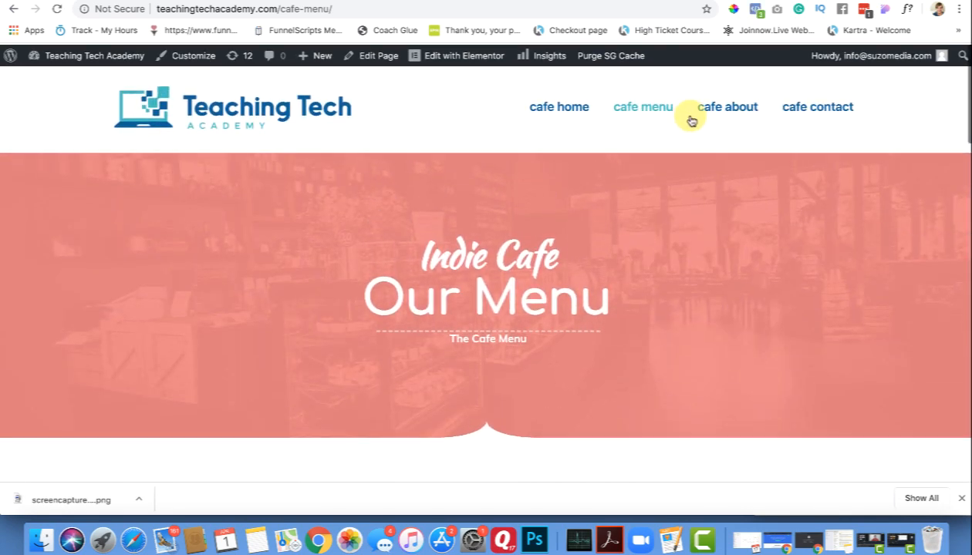
Step: Follow the header link to the cafe about page and examine its content from start to end
{"action": "left_click", "coordinate": [718, 109]}
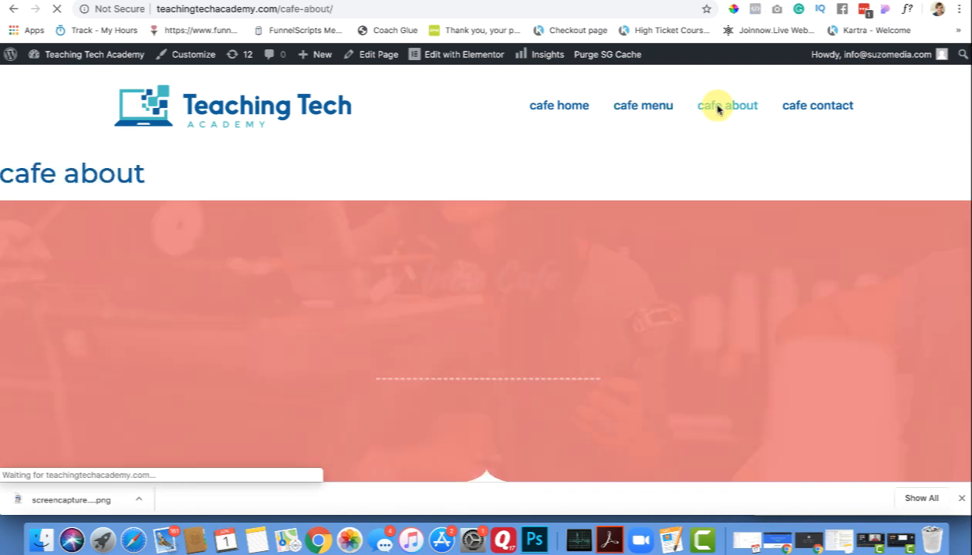
{"action": "scroll", "coordinate": [643, 267], "scroll_direction": "down", "scroll_amount": 3}
{"action": "scroll", "coordinate": [642, 267], "scroll_direction": "down", "scroll_amount": 4}
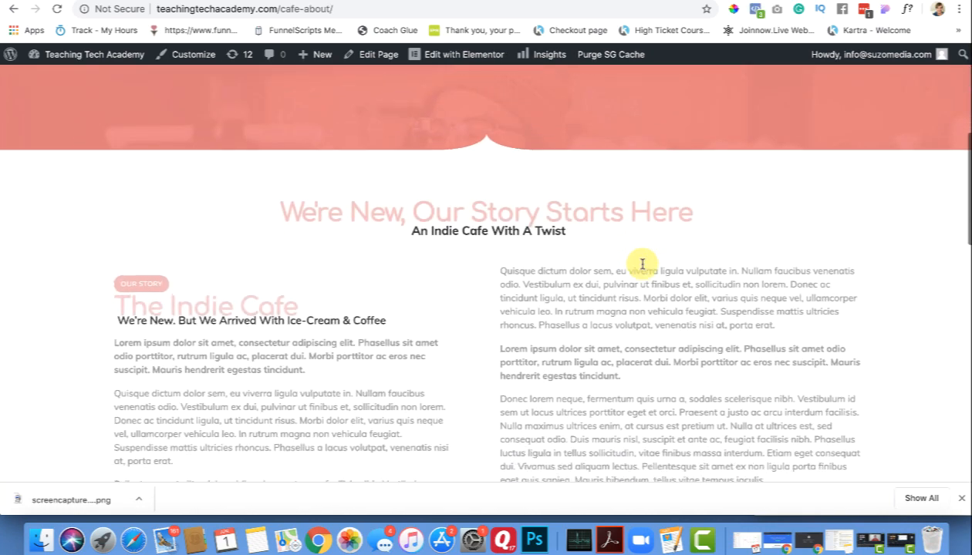
{"action": "scroll", "coordinate": [649, 241], "scroll_direction": "down", "scroll_amount": 5}
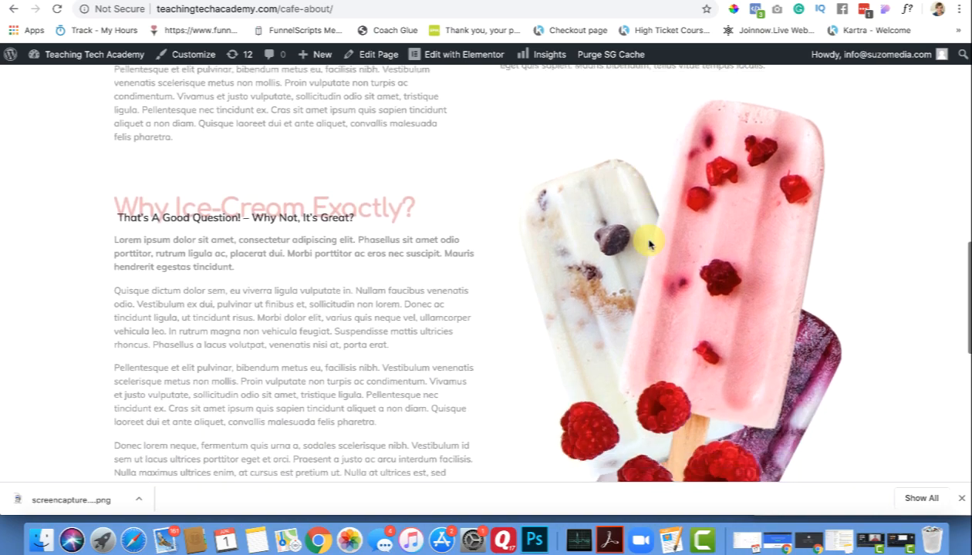
{"action": "scroll", "coordinate": [649, 245], "scroll_direction": "down", "scroll_amount": 2}
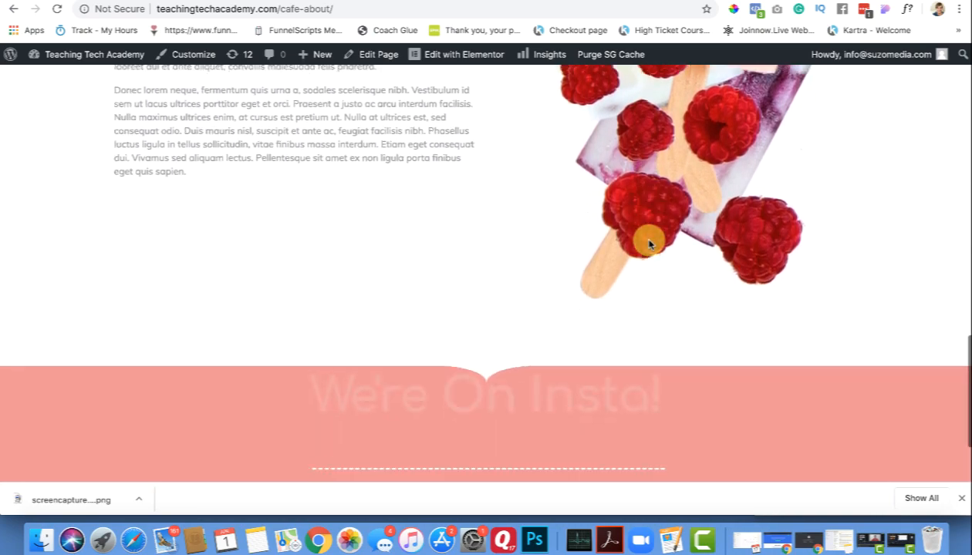
{"action": "scroll", "coordinate": [648, 245], "scroll_direction": "up", "scroll_amount": 5}
{"action": "scroll", "coordinate": [649, 245], "scroll_direction": "up", "scroll_amount": 8}
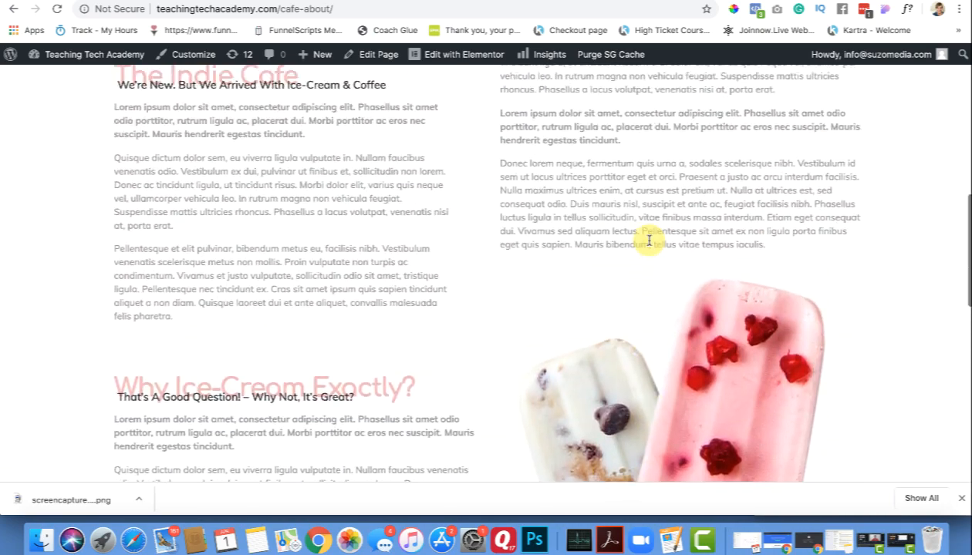
{"action": "scroll", "coordinate": [545, 448], "scroll_direction": "up", "scroll_amount": 3}
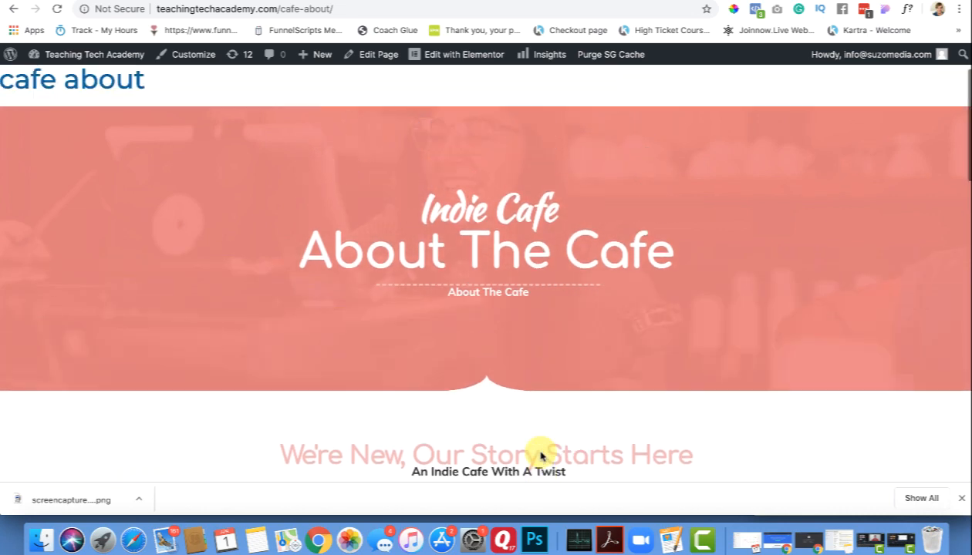
Step: Follow the header link to the cafe contact page and examine its layout down to the footer
{"action": "left_click", "coordinate": [844, 108]}
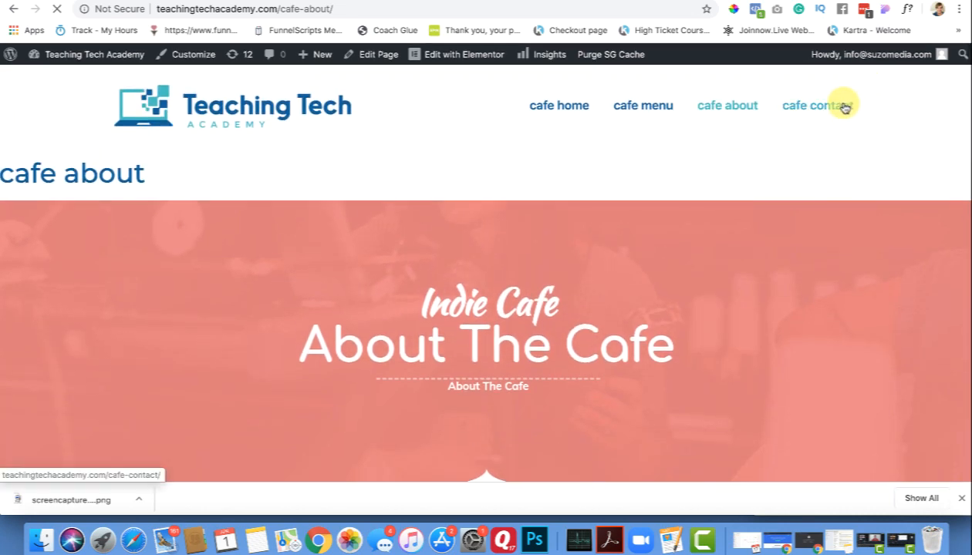
{"action": "scroll", "coordinate": [744, 254], "scroll_direction": "down", "scroll_amount": 5}
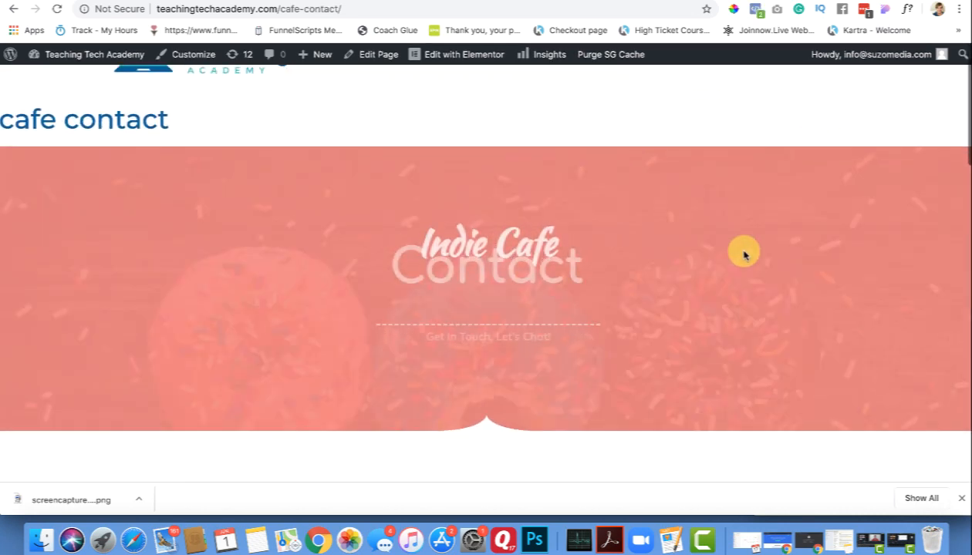
{"action": "scroll", "coordinate": [704, 337], "scroll_direction": "down", "scroll_amount": 10}
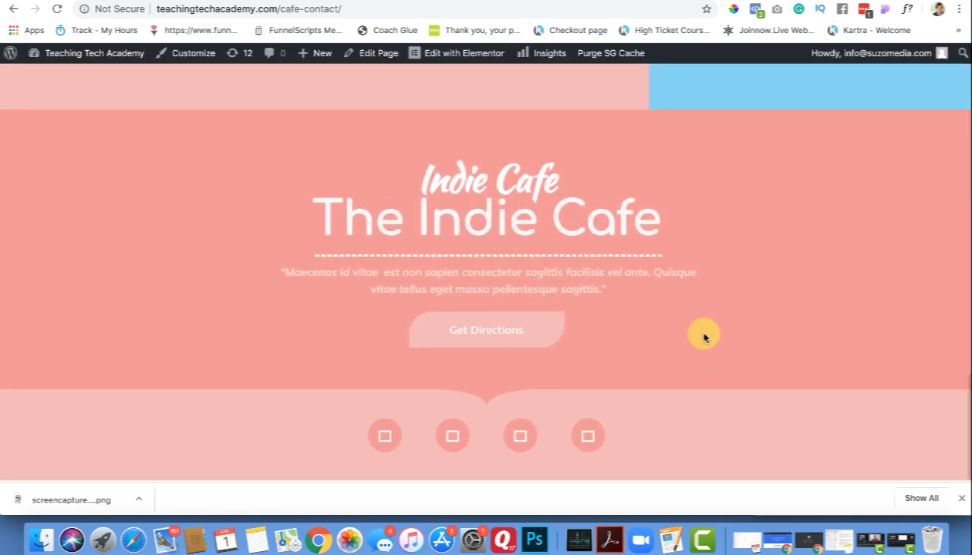
{"action": "scroll", "coordinate": [717, 293], "scroll_direction": "up", "scroll_amount": 1}
{"action": "scroll", "coordinate": [717, 293], "scroll_direction": "up", "scroll_amount": 20}
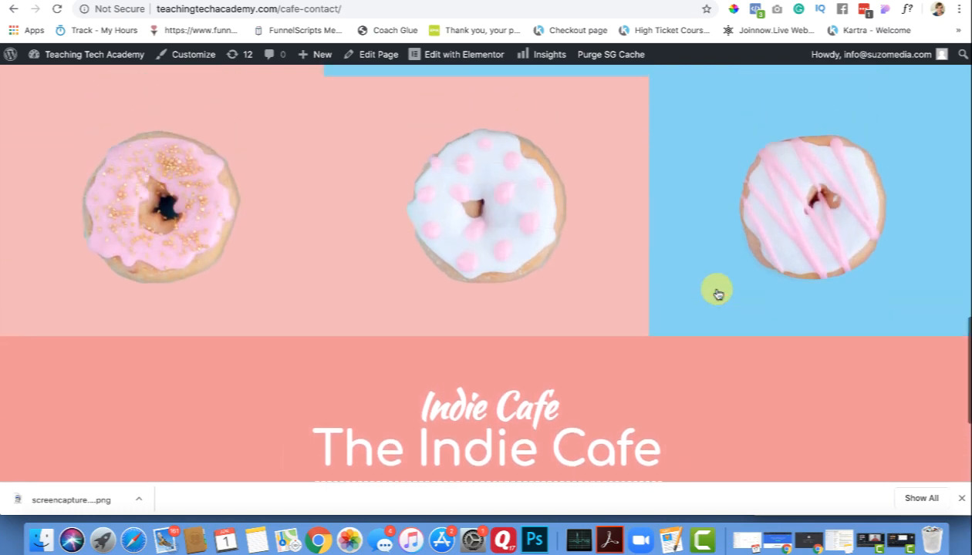